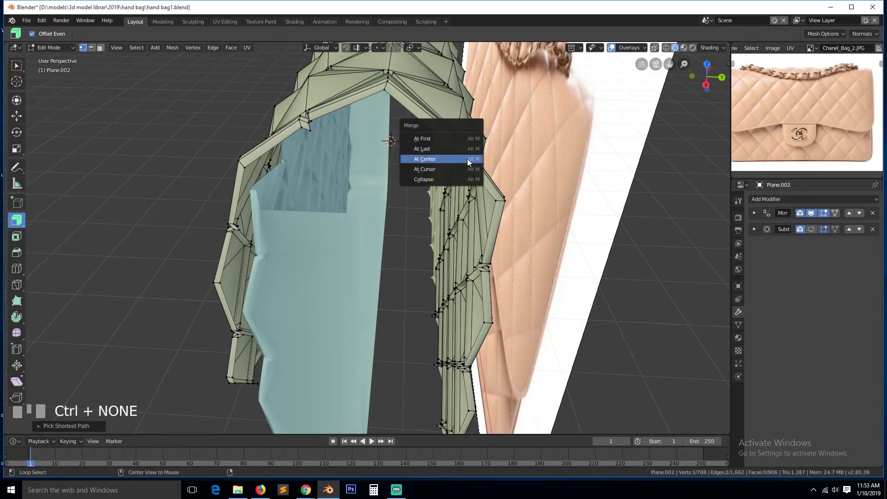
# - Merge the three vertices at each of two neighbouring notches on the flap's back rim at their centre
pyautogui.click(468, 159)
pyautogui.hotkey('alt', 'a')
pyautogui.press('`')
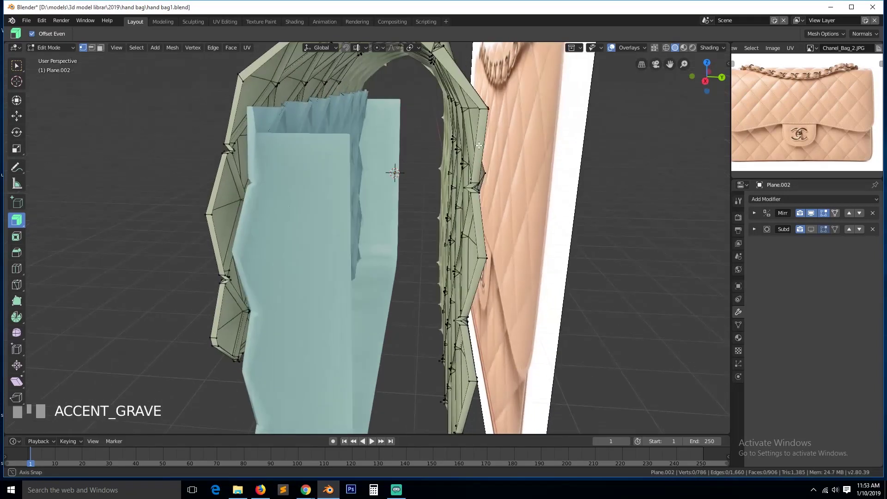
pyautogui.click(472, 188)
pyautogui.keyDown('ctrl'); pyautogui.click(473, 199); pyautogui.keyUp('ctrl')
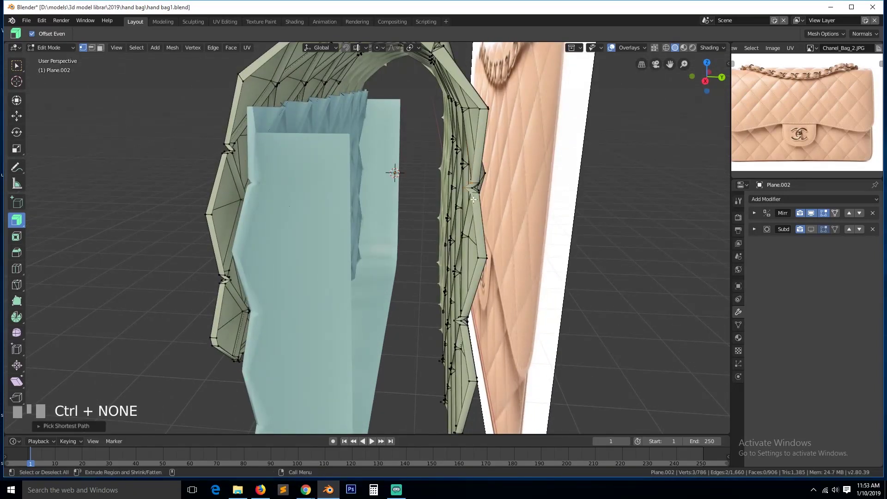
pyautogui.hotkey('alt', 'm')
pyautogui.click(473, 201)
# - Merge the vertices of the next notch down the flap's back rim at their centre
pyautogui.press('`')
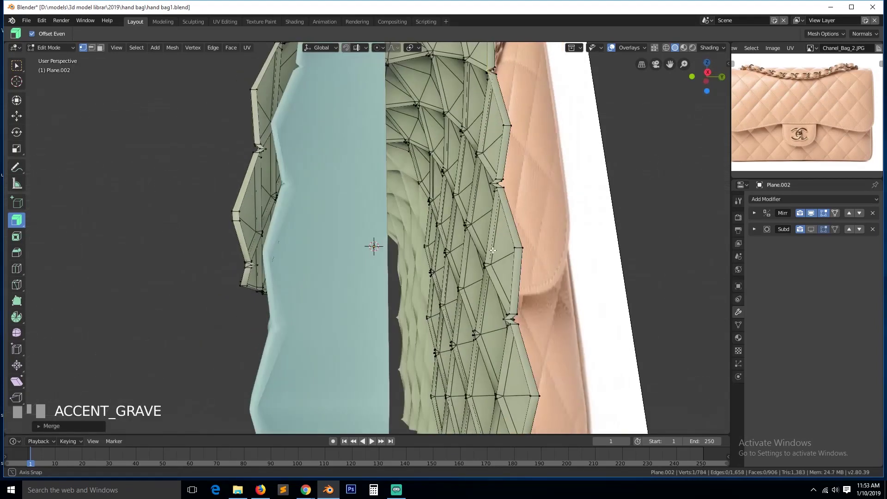
pyautogui.click(518, 197)
pyautogui.press('`')
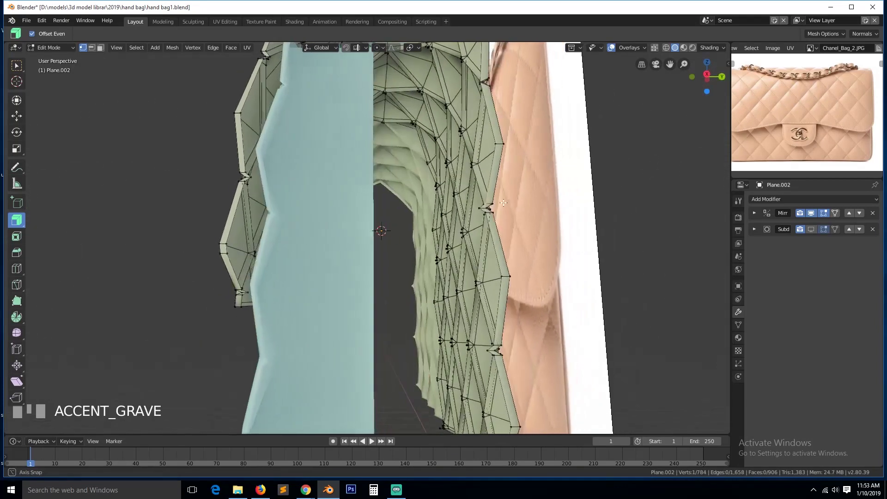
pyautogui.keyDown('ctrl'); pyautogui.click(487, 216); pyautogui.keyUp('ctrl')
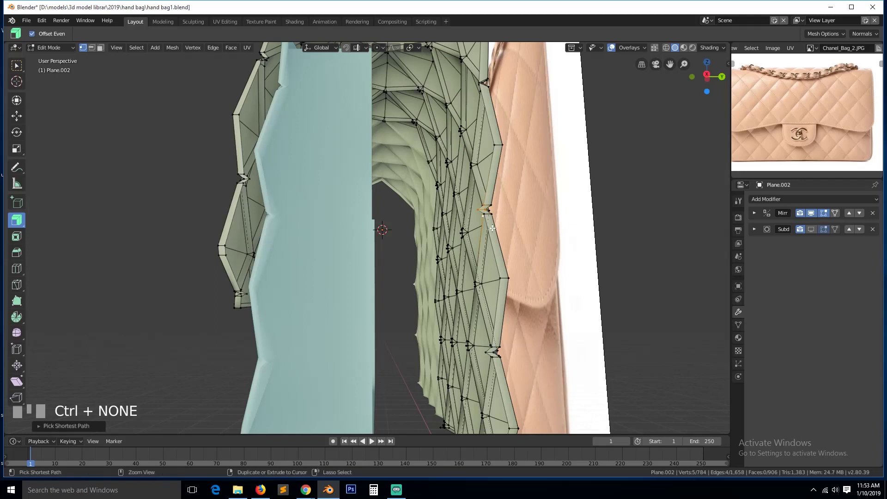
pyautogui.hotkey('ctrl', 'z')
pyautogui.hotkey('alt', 'm')
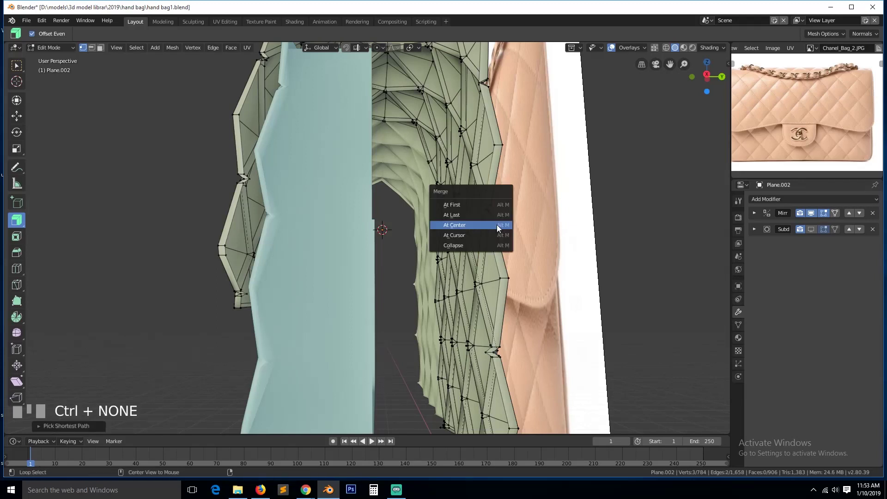
pyautogui.click(497, 225)
# - Merge the inner corner vertices at the following back-rim notch, beside the reference bag's flap edge, at their centre
pyautogui.press('`')
pyautogui.moveTo(500, 341); pyautogui.dragTo(515, 326, button='middle')
pyautogui.keyDown('ctrl'); pyautogui.click(527, 318); pyautogui.keyUp('ctrl')
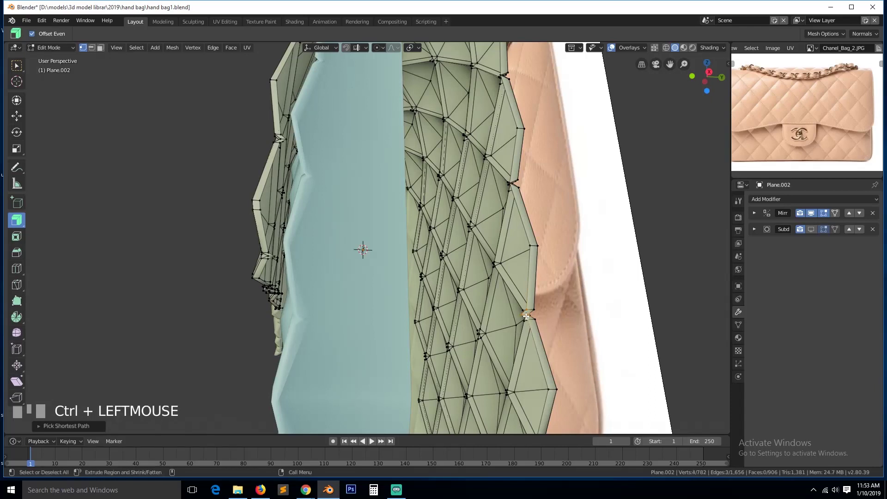
pyautogui.keyDown('shift'); pyautogui.click(531, 324); pyautogui.keyUp('shift')
pyautogui.hotkey('alt', 'a')
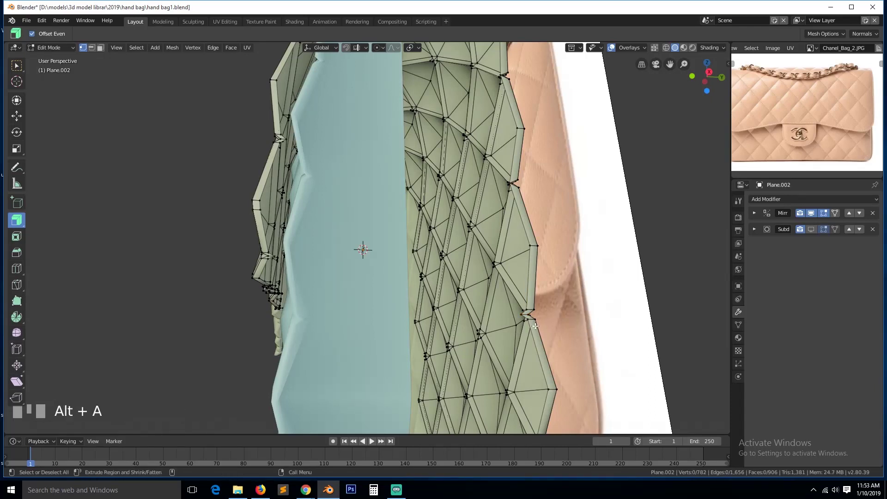
pyautogui.press('KP_Decimal')
pyautogui.scroll(-2, 529, 309)
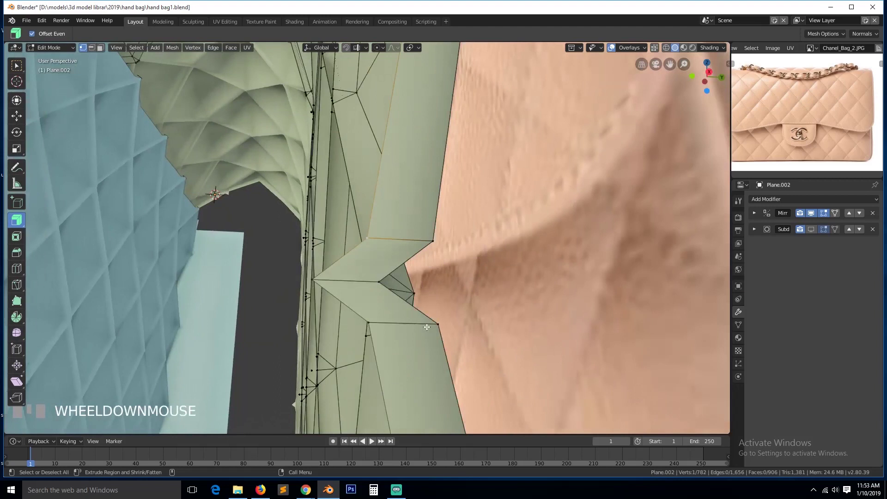
pyautogui.keyDown('ctrl'); pyautogui.click(371, 325); pyautogui.keyUp('ctrl')
pyautogui.hotkey('alt', 'm')
pyautogui.click(372, 323)
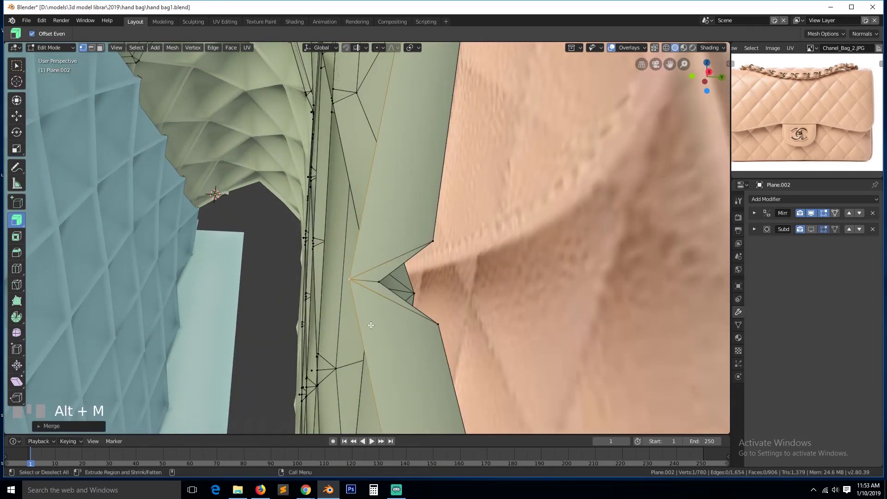
# - Merge the inner vertices of the lowest side notch on the back panel's rim at their centre
pyautogui.scroll(-3, 375, 323)
pyautogui.moveTo(377, 332); pyautogui.dragTo(394, 319, button='middle')
pyautogui.press('`')
pyautogui.click(356, 327)
pyautogui.press('KP_Decimal')
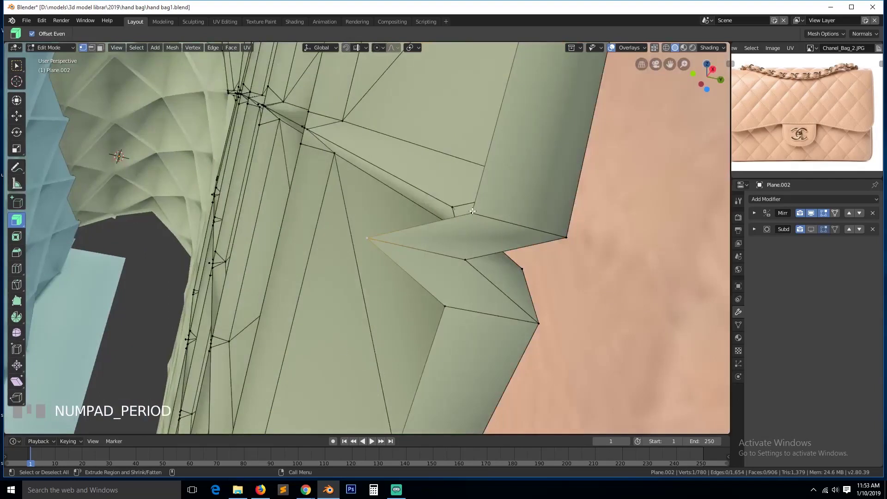
pyautogui.click(473, 212)
pyautogui.keyDown('ctrl'); pyautogui.click(443, 305); pyautogui.keyUp('ctrl')
pyautogui.hotkey('alt', 'm')
pyautogui.click(450, 304)
# - Merge the vertices of the first notch past the back panel's lower corner at their centre
pyautogui.scroll(-2, 444, 305)
pyautogui.scroll(-1, 321, 395)
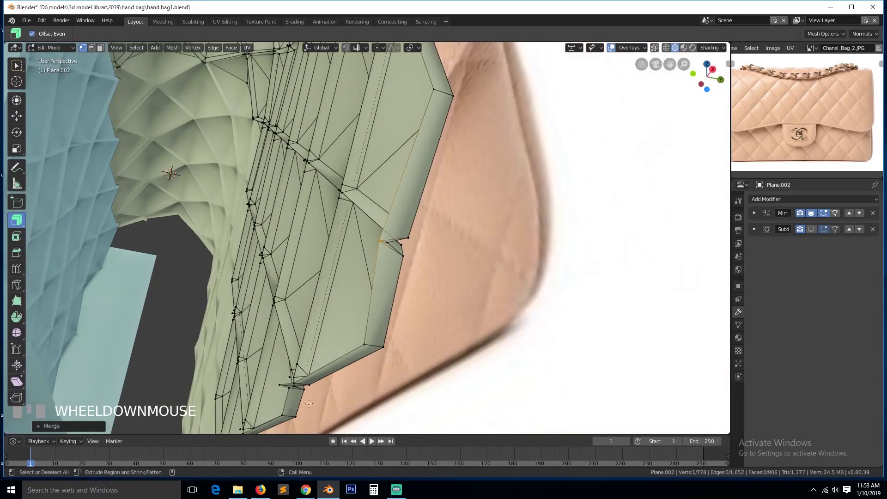
pyautogui.click(294, 386)
pyautogui.keyDown('ctrl'); pyautogui.click(287, 389); pyautogui.keyUp('ctrl')
pyautogui.hotkey('alt', 'm')
pyautogui.click(287, 390)
# - Merge the inner vertices at the next notch along the back panel's bottom edge at their centre
pyautogui.scroll(-2, 282, 411)
pyautogui.click(284, 365)
pyautogui.press('KP_Decimal')
pyautogui.click(417, 265)
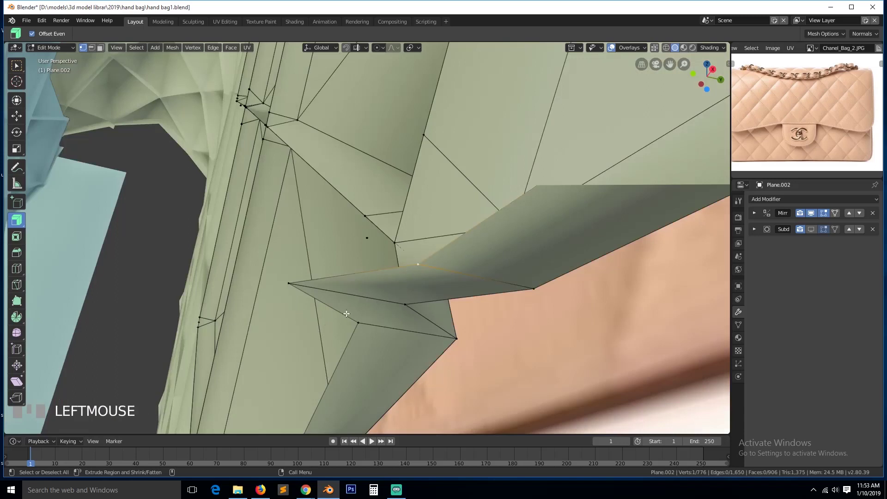
pyautogui.keyDown('ctrl'); pyautogui.click(358, 323); pyautogui.keyUp('ctrl')
pyautogui.hotkey('alt', 'm')
pyautogui.click(357, 324)
# - Merge the three vertices of the last open notch on the back panel's bottom edge at their centre, and clear the selection
pyautogui.scroll(-2, 357, 324)
pyautogui.hotkey('alt', 'a')
pyautogui.scroll(-2, 281, 373)
pyautogui.click(277, 363)
pyautogui.keyDown('ctrl'); pyautogui.click(271, 368); pyautogui.keyUp('ctrl')
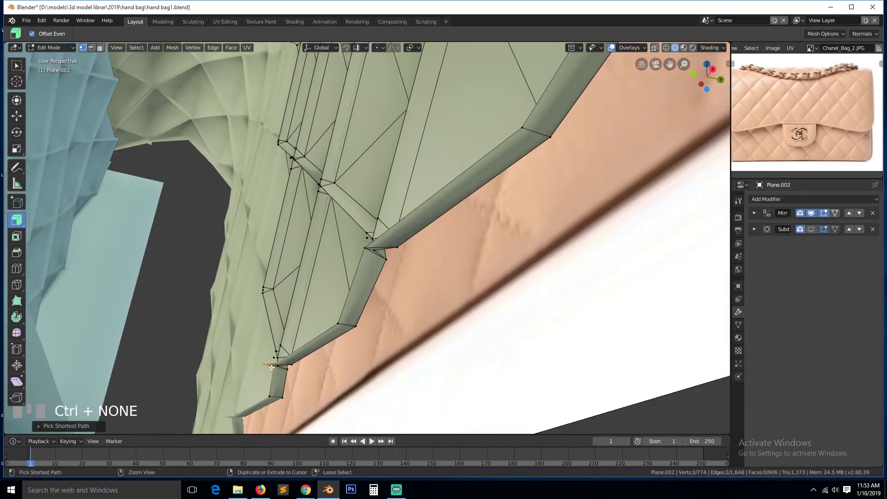
pyautogui.press('KP_Decimal')
pyautogui.hotkey('alt', 'm')
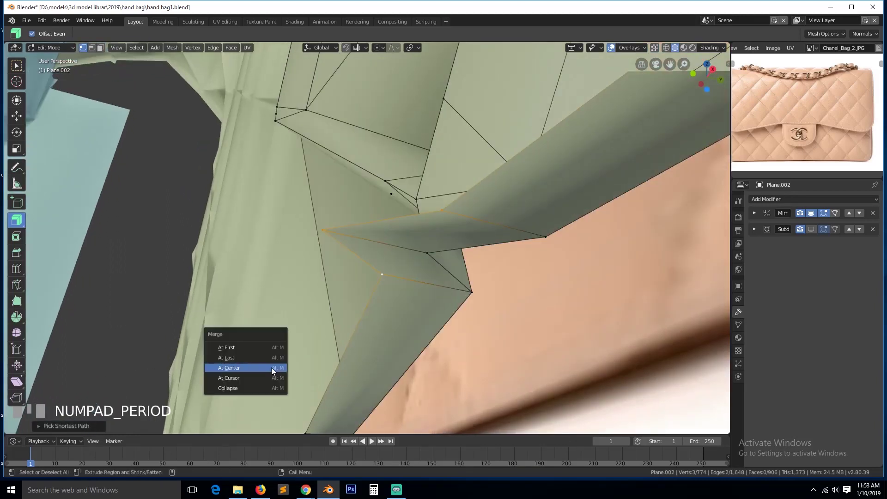
pyautogui.click(272, 366)
pyautogui.scroll(-3, 273, 360)
pyautogui.hotkey('alt', 'a')
pyautogui.scroll(-4, 275, 352)
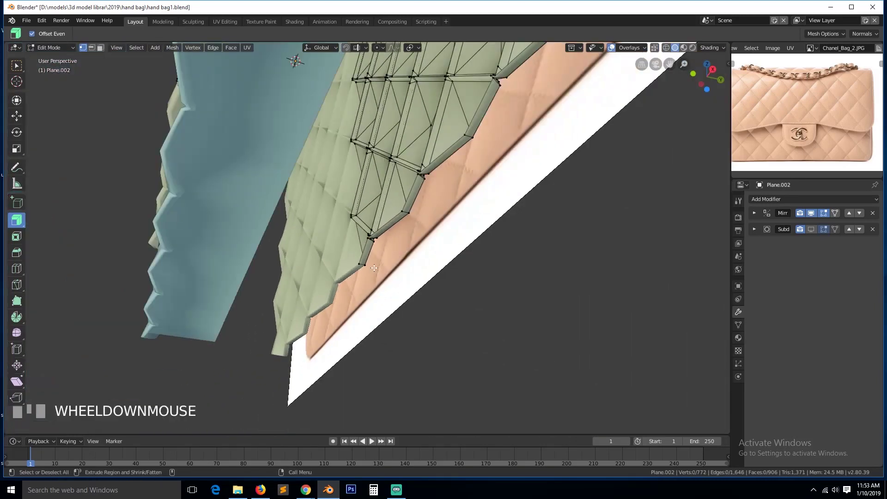
pyautogui.keyDown('alt'); pyautogui.click(452, 142); pyautogui.keyUp('alt')
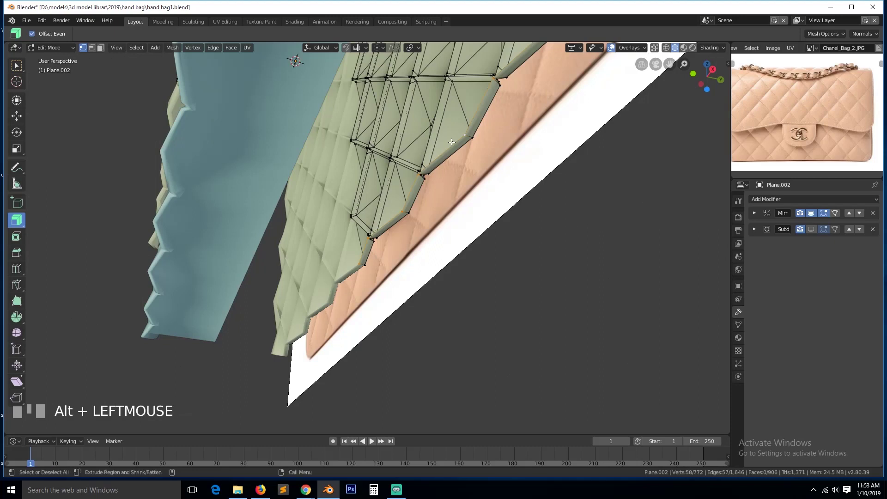
pyautogui.press('KP_Decimal')
pyautogui.moveTo(451, 143); pyautogui.dragTo(446, 212, button='middle')
pyautogui.scroll(3, 463, 234)
pyautogui.hotkey('alt', 'a')
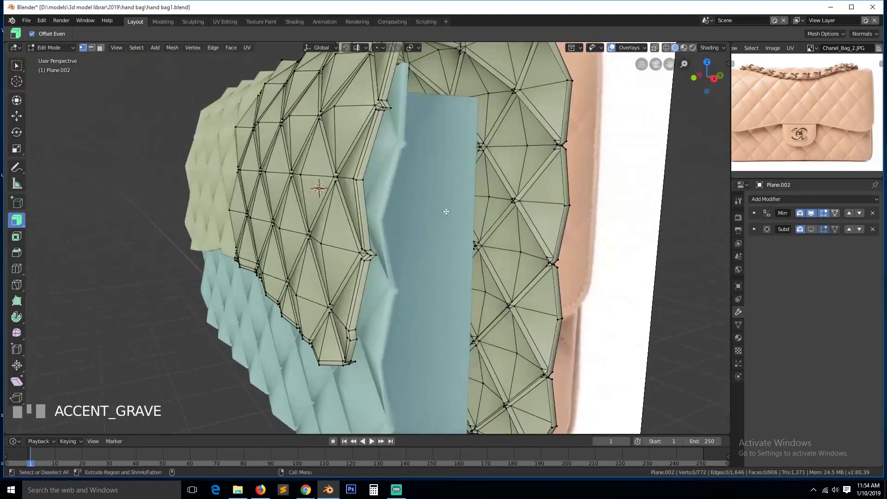
# - Try to merge the notch vertices on the front side rim of the flap at their centre
pyautogui.click(392, 102)
pyautogui.click(394, 103)
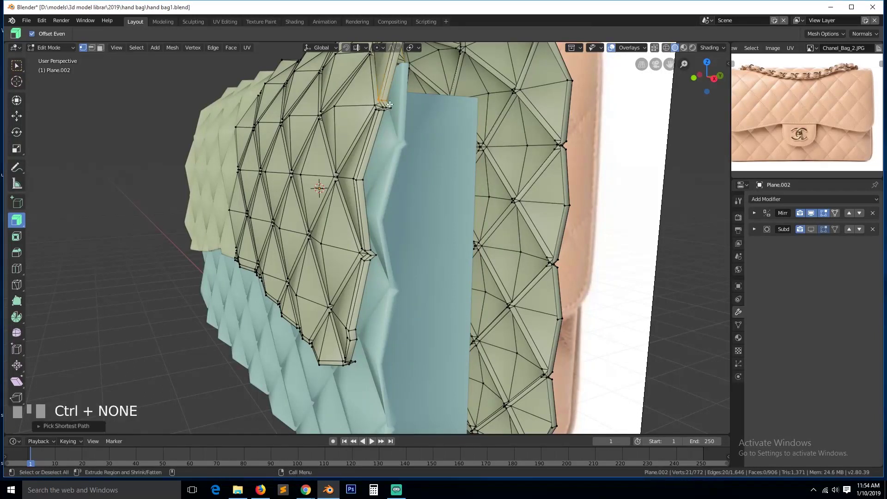
pyautogui.keyDown('shift'); pyautogui.click(389, 113); pyautogui.keyUp('shift')
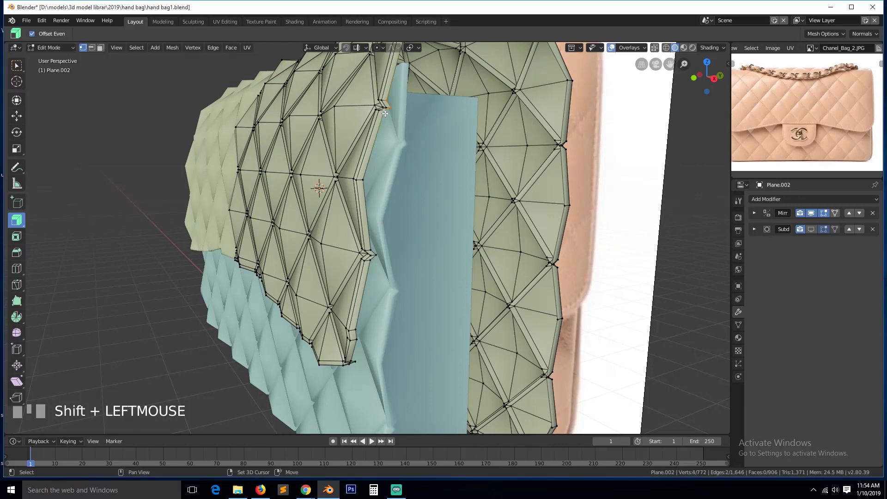
pyautogui.press('KP_Decimal')
pyautogui.scroll(2, 316, 333)
pyautogui.hotkey('alt', 'm')
pyautogui.click(306, 327)
pyautogui.scroll(-4, 298, 348)
pyautogui.hotkey('ctrl', 'z')
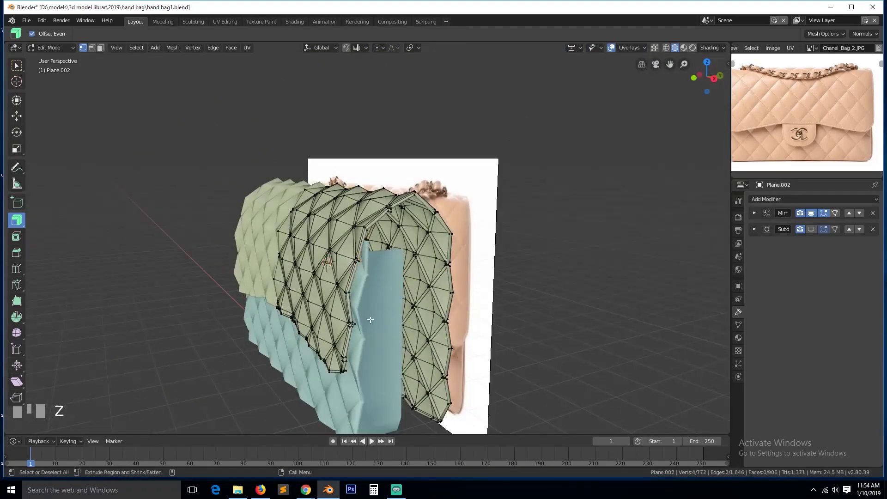
pyautogui.scroll(3, 370, 319)
pyautogui.hotkey('alt', 'm')
pyautogui.click(364, 324)
pyautogui.hotkey('ctrl', 'z')
# - Merge the outer vertices of the upper notch on the flap's front side rim at their centre
pyautogui.click(344, 323)
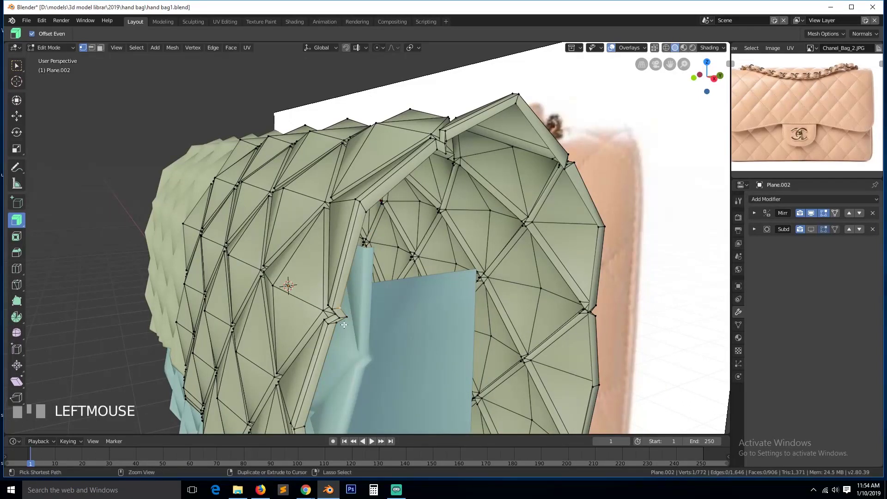
pyautogui.keyDown('ctrl'); pyautogui.click(345, 325); pyautogui.keyUp('ctrl')
pyautogui.hotkey('alt', 'm')
pyautogui.click(344, 348)
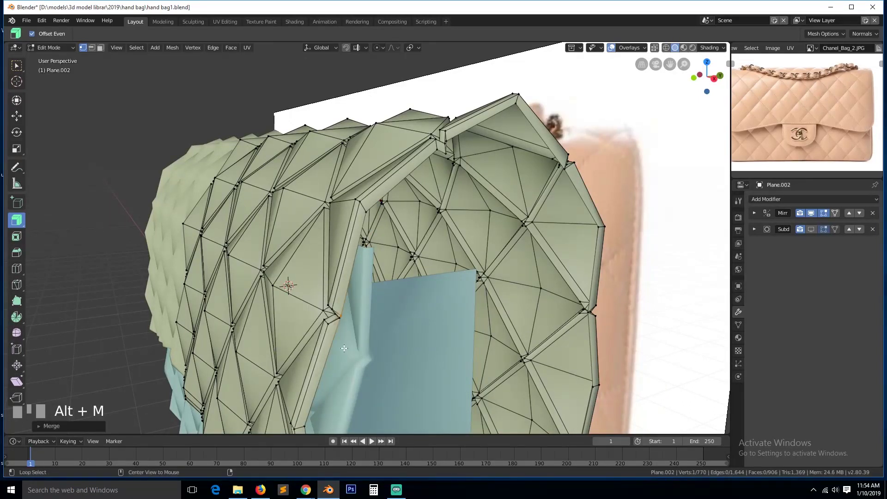
# - Slide the merged notch vertex along its edge and nudge it slightly to even out the rim
pyautogui.press('g')
pyautogui.press('g')
pyautogui.click(346, 330)
pyautogui.press('g')
pyautogui.click(345, 331)
# - Merge the outer vertices of the next notch down the flap's front side rim at their centre
pyautogui.scroll(-3, 345, 352)
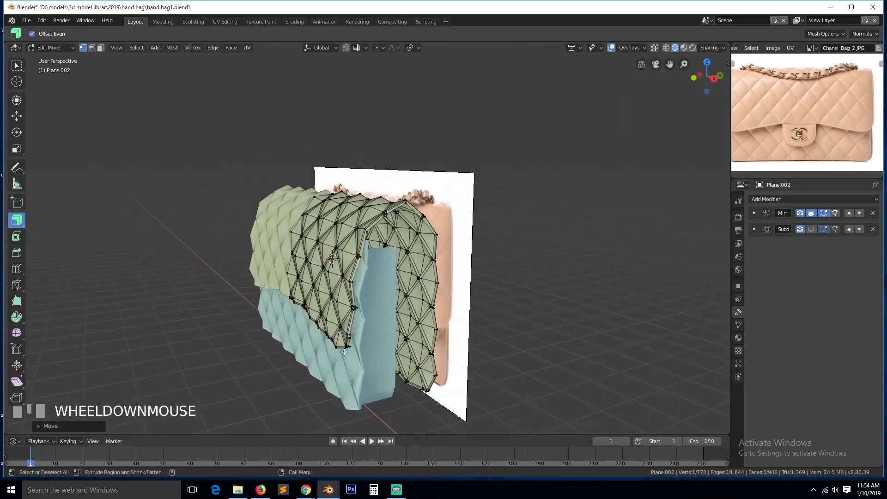
pyautogui.click(361, 309)
pyautogui.press('KP_Decimal')
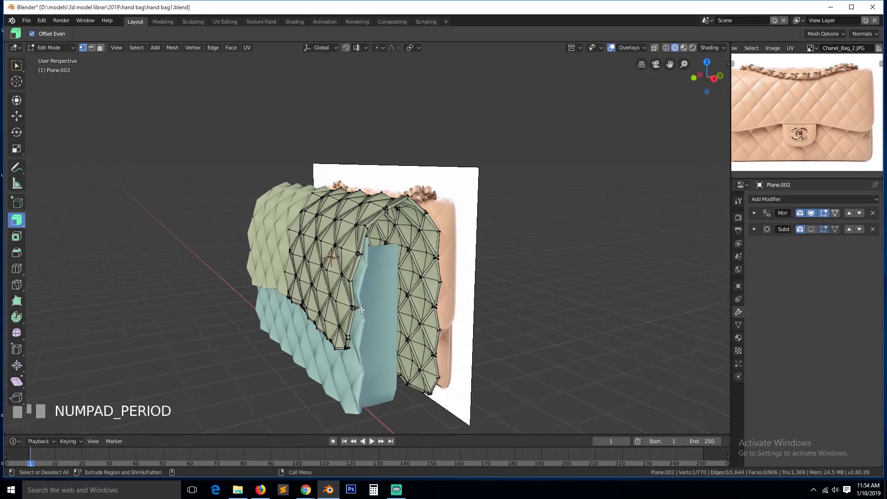
pyautogui.scroll(-5, 389, 291)
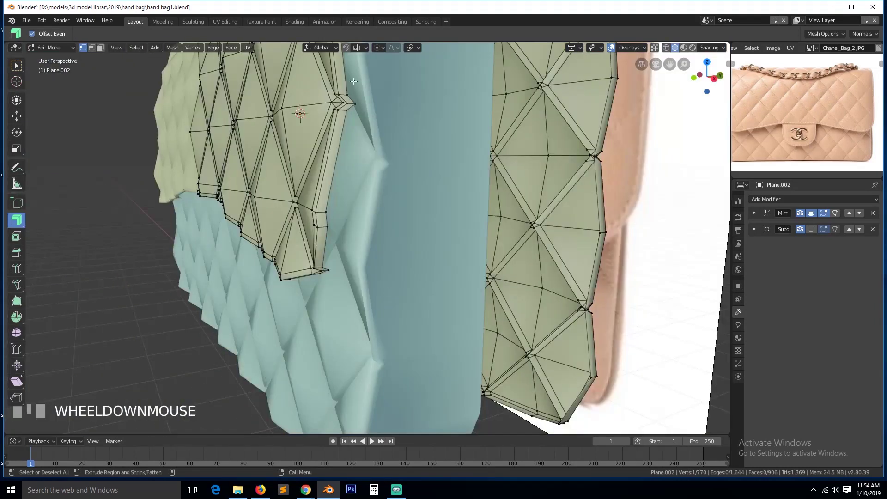
pyautogui.click(352, 93)
pyautogui.keyDown('ctrl'); pyautogui.click(365, 106); pyautogui.keyUp('ctrl')
pyautogui.hotkey('alt', 'm')
pyautogui.click(372, 105)
pyautogui.press('`')
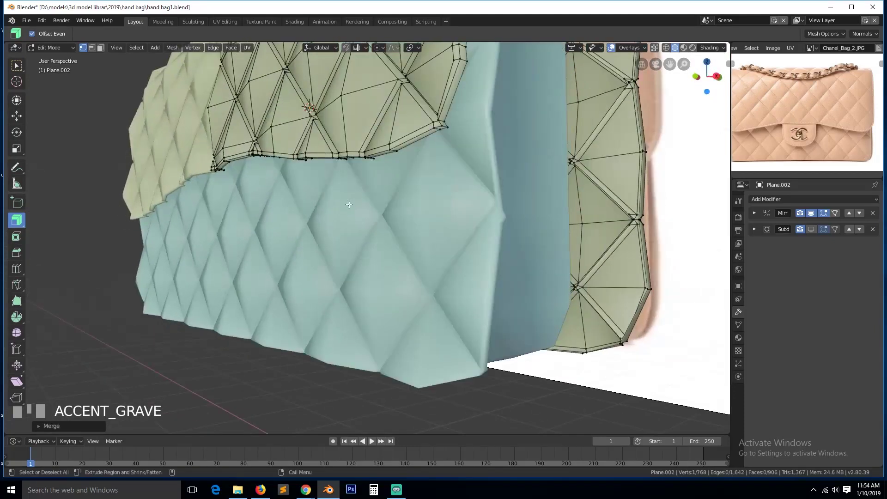
pyautogui.click(446, 115)
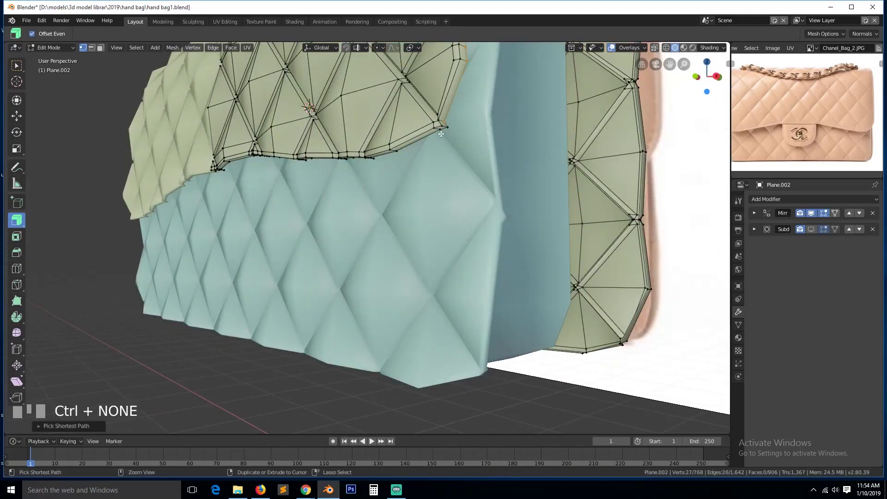
pyautogui.click(444, 122)
pyautogui.keyDown('shift'); pyautogui.click(439, 132); pyautogui.keyUp('shift')
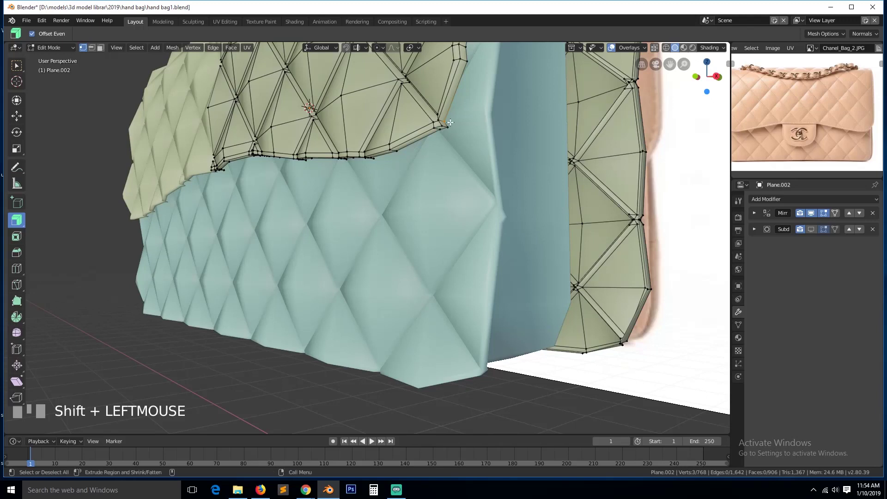
pyautogui.click(445, 123)
pyautogui.keyDown('ctrl'); pyautogui.click(449, 130); pyautogui.keyUp('ctrl')
pyautogui.keyDown('ctrl'); pyautogui.click(438, 134); pyautogui.keyUp('ctrl')
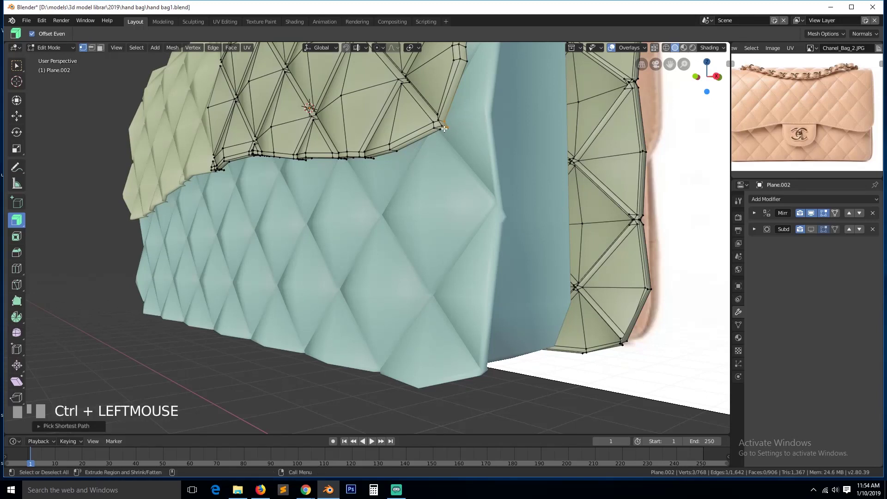
pyautogui.hotkey('alt', 'a')
# - Save the file, isolate the bag meshes from the reference image in local view, and resume editing the flap's mesh
pyautogui.press('Tab')
pyautogui.hotkey('ctrl', 's')
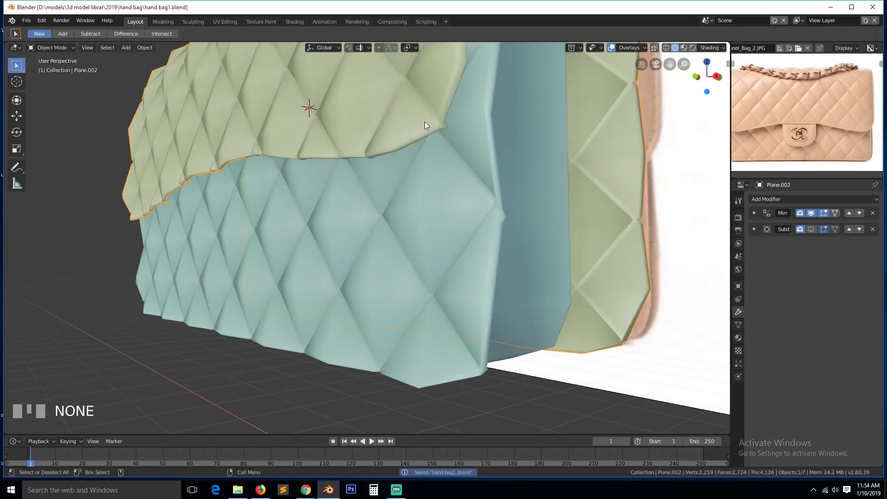
pyautogui.click(425, 121)
pyautogui.press('KP_Divide')
pyautogui.press('Tab')
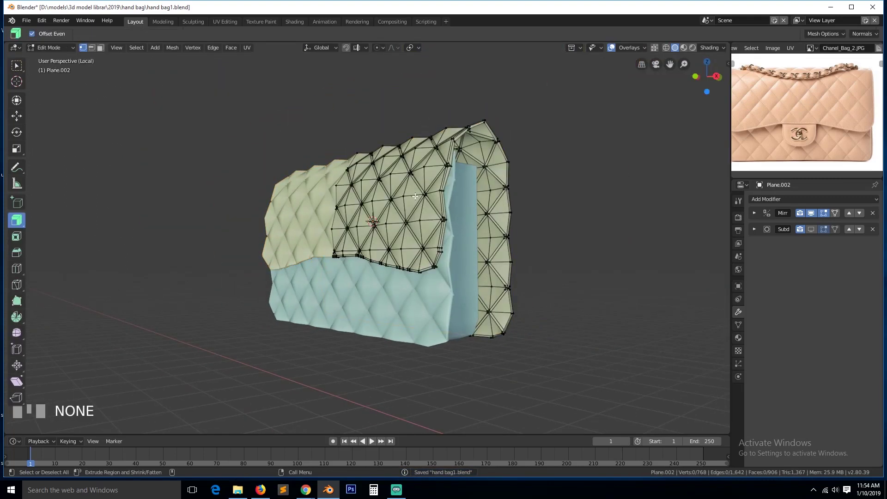
# - Merge the outer vertices at the flap's lower front corner at their centre
pyautogui.press('`')
pyautogui.scroll(-2, 404, 187)
pyautogui.moveTo(409, 202); pyautogui.dragTo(401, 194, button='middle')
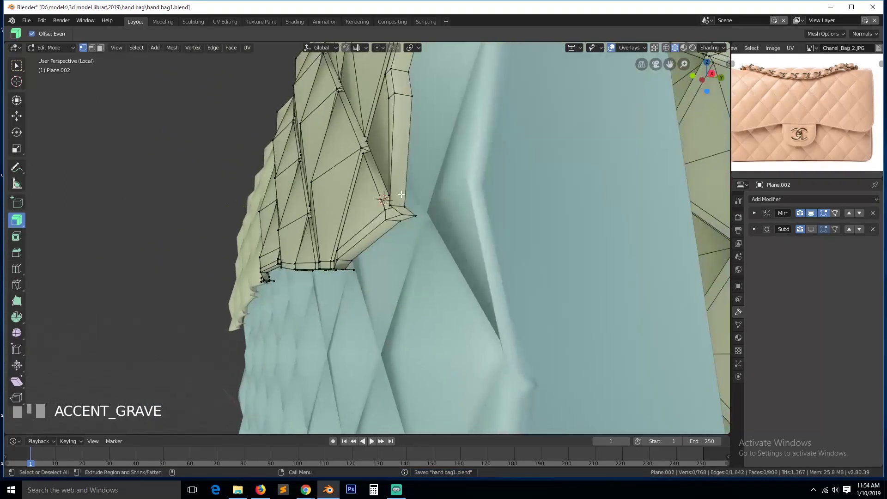
pyautogui.click(411, 208)
pyautogui.keyDown('ctrl'); pyautogui.click(398, 224); pyautogui.keyUp('ctrl')
pyautogui.hotkey('alt', 'm')
pyautogui.click(399, 226)
# - Merge the outer vertices at each of the next two notches along the flap's lower front edge at their centre
pyautogui.press('`')
pyautogui.click(486, 144)
pyautogui.keyDown('ctrl'); pyautogui.click(479, 145); pyautogui.keyUp('ctrl')
pyautogui.hotkey('alt', 'm')
pyautogui.click(478, 145)
pyautogui.click(447, 162)
pyautogui.keyDown('ctrl'); pyautogui.click(441, 168); pyautogui.keyUp('ctrl')
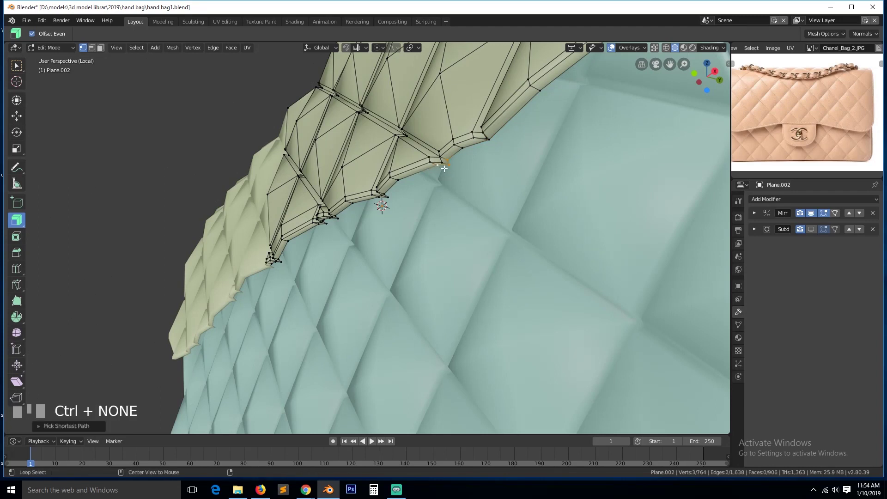
pyautogui.hotkey('alt', 'm')
pyautogui.click(438, 176)
# - Merge the outer vertices of the next notch along the flap's lower front edge at their centre
pyautogui.click(389, 197)
pyautogui.keyDown('ctrl'); pyautogui.click(382, 194); pyautogui.keyUp('ctrl')
pyautogui.hotkey('shift', 'r')
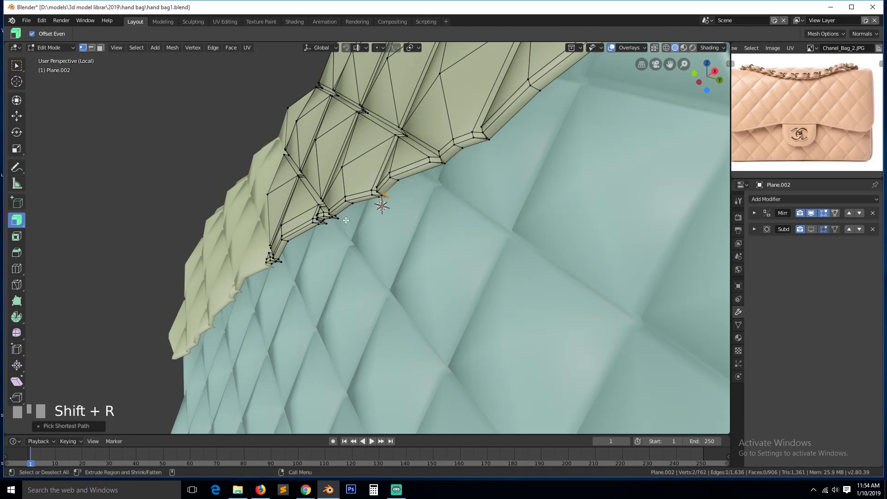
pyautogui.keyDown('shift'); pyautogui.click(380, 200); pyautogui.keyUp('shift')
pyautogui.hotkey('alt', 'm')
pyautogui.click(380, 201)
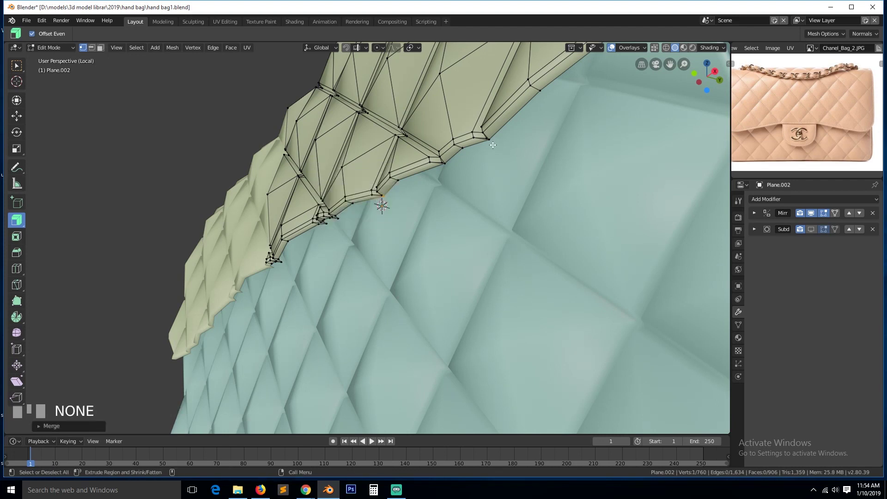
pyautogui.click(490, 140)
pyautogui.keyDown('shift'); pyautogui.click(381, 203); pyautogui.keyUp('shift')
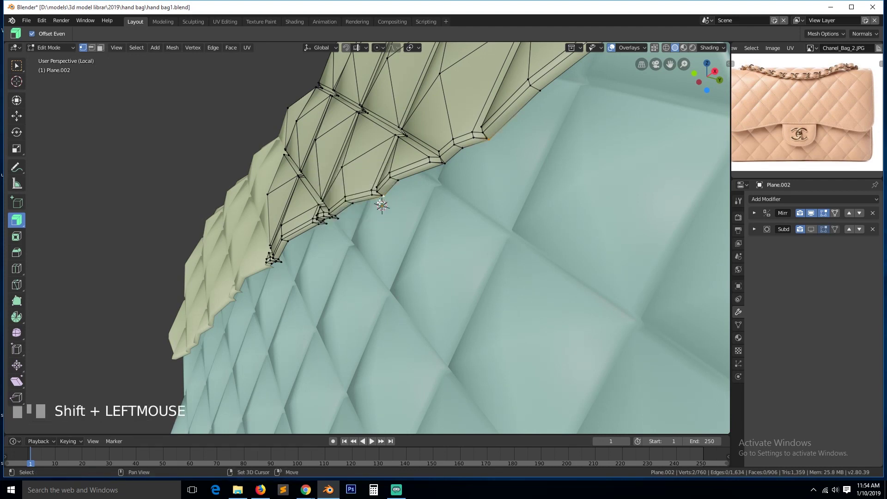
# - Zoom in on the double notch near the flap's centre and merge the outer vertices on its outer side at their centre
pyautogui.click(325, 219)
pyautogui.keyDown('ctrl'); pyautogui.click(332, 219); pyautogui.keyUp('ctrl')
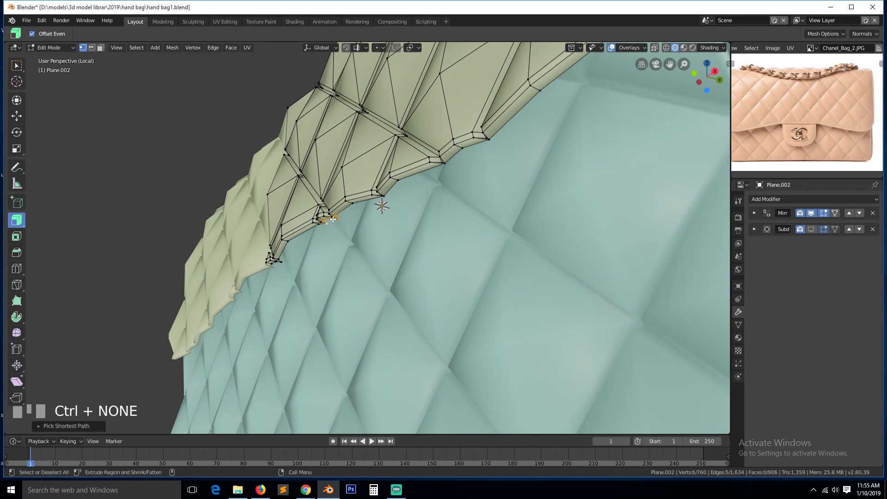
pyautogui.press('KP_0')
pyautogui.press('KP_Decimal')
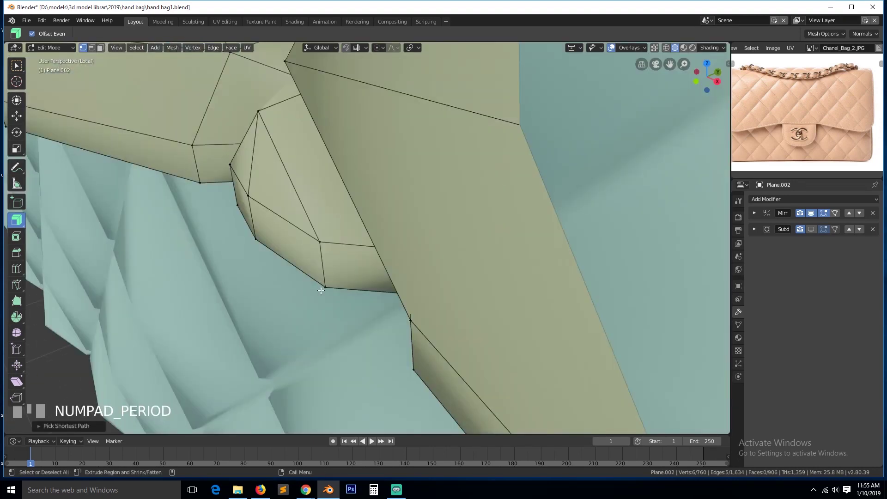
pyautogui.press('`')
pyautogui.moveTo(321, 290); pyautogui.dragTo(368, 246, button='middle')
pyautogui.press('a')
pyautogui.click(424, 215)
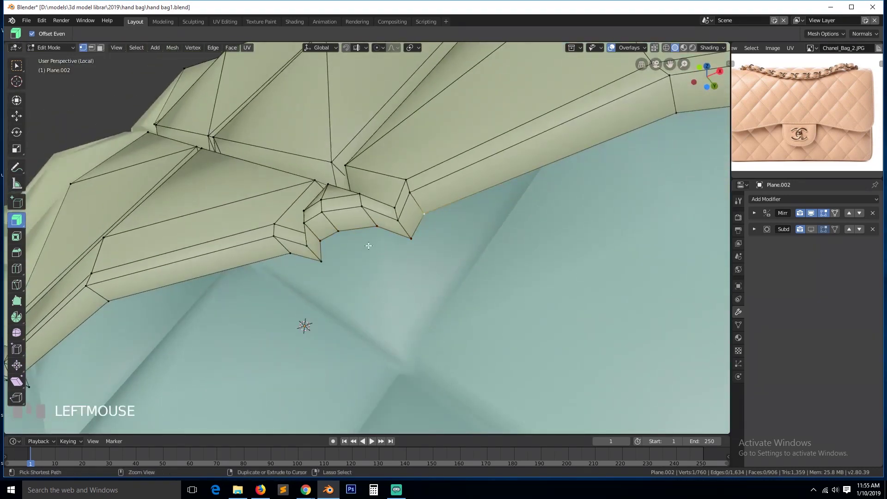
pyautogui.keyDown('ctrl'); pyautogui.click(376, 230); pyautogui.keyUp('ctrl')
pyautogui.hotkey('alt', 'm')
pyautogui.click(378, 236)
# - Merge the outer vertices on the other side of the double notch at their centre
pyautogui.click(320, 245)
pyautogui.keyDown('ctrl'); pyautogui.click(286, 258); pyautogui.keyUp('ctrl')
pyautogui.hotkey('alt', 'm')
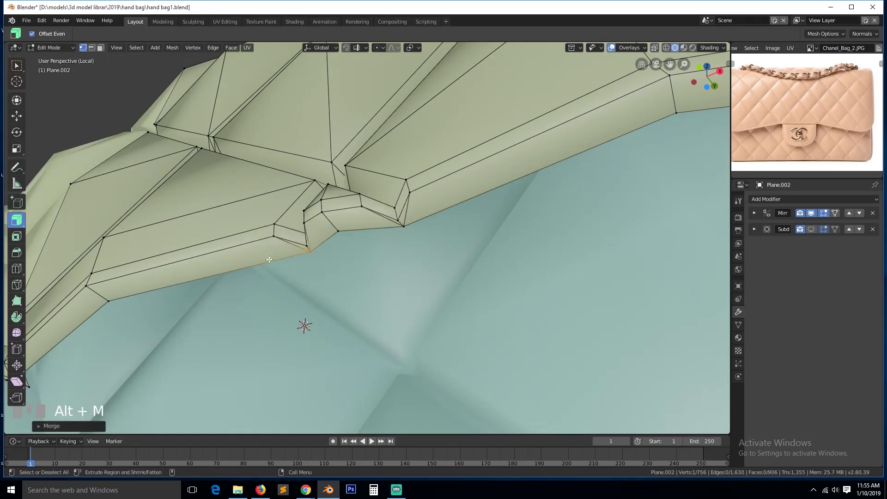
pyautogui.click(287, 258)
# - Merge the outer vertices of the last notch beside the mirror line at their centre
pyautogui.scroll(-2, 204, 295)
pyautogui.click(164, 317)
pyautogui.keyDown('ctrl'); pyautogui.click(175, 322); pyautogui.keyUp('ctrl')
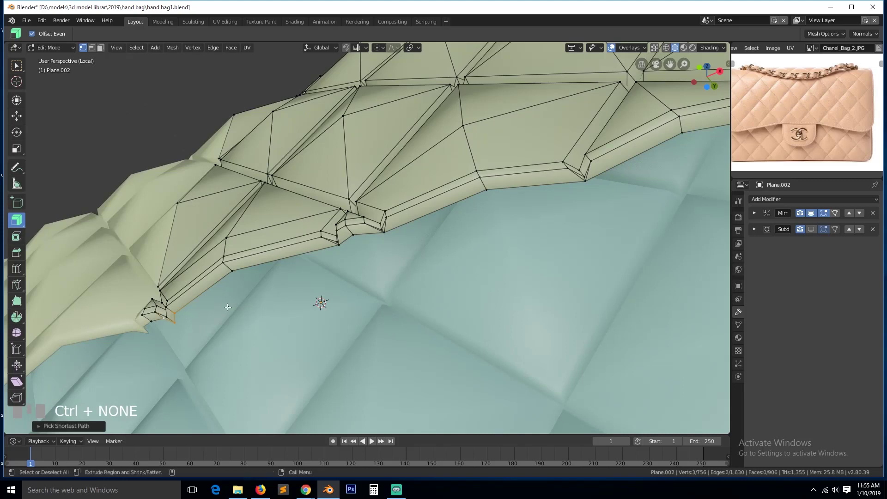
pyautogui.hotkey('alt', 'm')
pyautogui.click(246, 301)
# - Leave mesh editing, save the file, and deselect the flap
pyautogui.press('a')
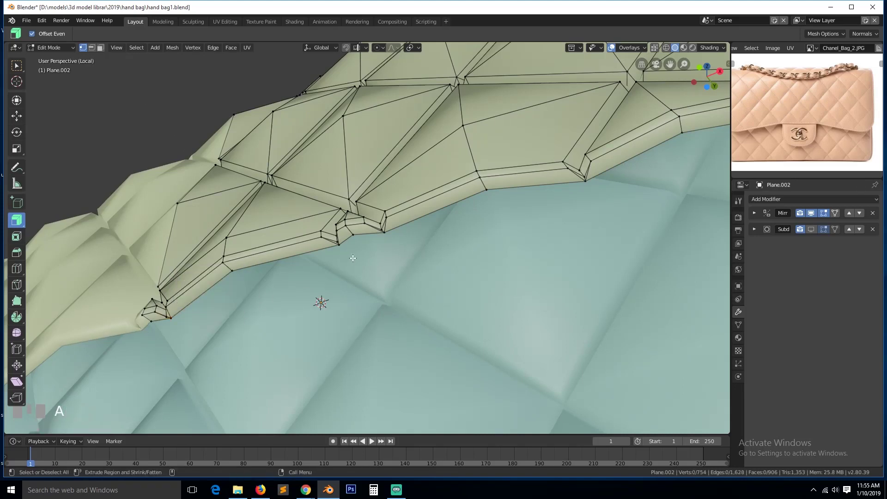
pyautogui.press('Tab')
pyautogui.scroll(-5, 367, 223)
pyautogui.press('`')
pyautogui.moveTo(367, 222); pyautogui.dragTo(342, 289, button='middle')
pyautogui.hotkey('ctrl', 's')
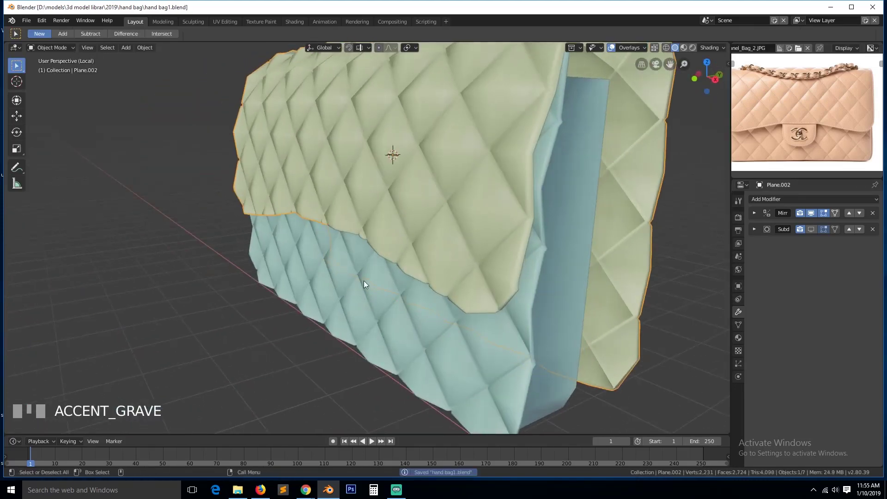
pyautogui.scroll(-5, 367, 279)
pyautogui.hotkey('alt', 'a')
pyautogui.press('`')
pyautogui.moveTo(384, 263); pyautogui.dragTo(423, 234, button='middle')
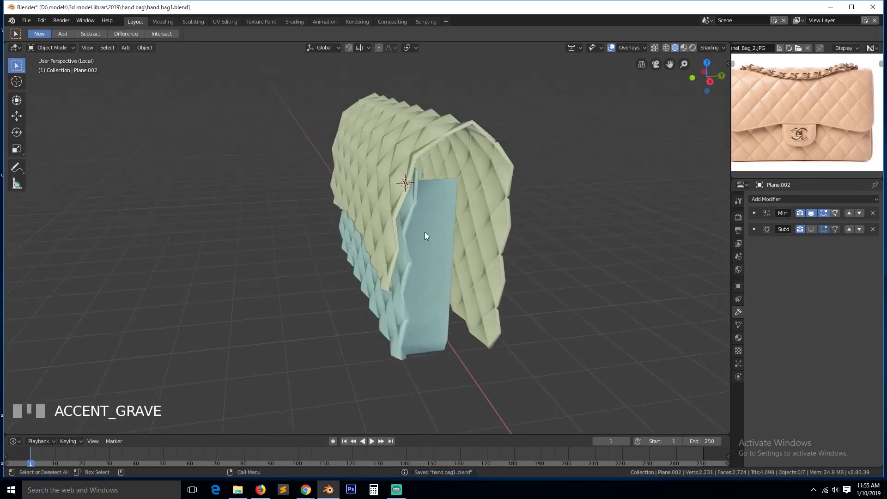
# - Resume editing the flap's mesh in edge select mode, facing its open side rim
pyautogui.scroll(5, 435, 238)
pyautogui.press('Tab')
pyautogui.press('`')
pyautogui.moveTo(493, 224); pyautogui.dragTo(517, 193, button='middle')
pyautogui.press('Tab')
pyautogui.moveTo(539, 252); pyautogui.dragTo(453, 198, button='middle')
pyautogui.press('Tab')
pyautogui.press('`')
pyautogui.press('2')
pyautogui.press('`')
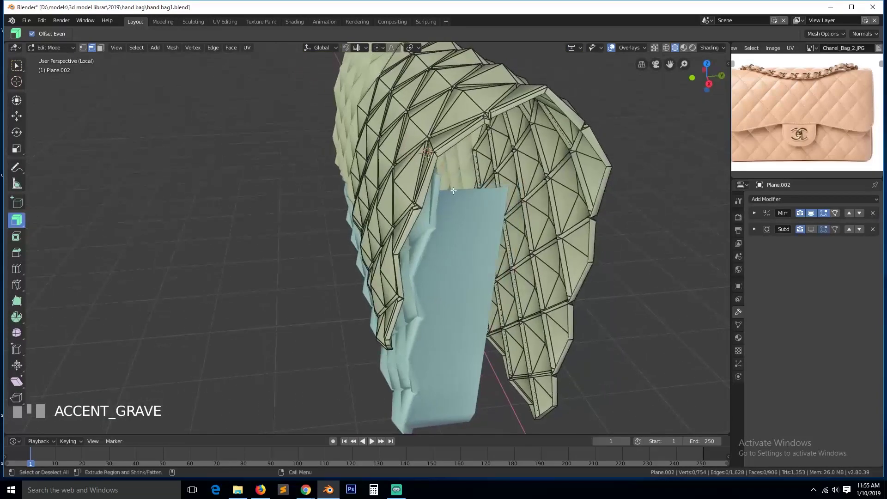
# - Select both edge loops of the narrow face strip running around the flap's outer rim
pyautogui.keyDown('alt'); pyautogui.click(437, 154); pyautogui.keyUp('alt')
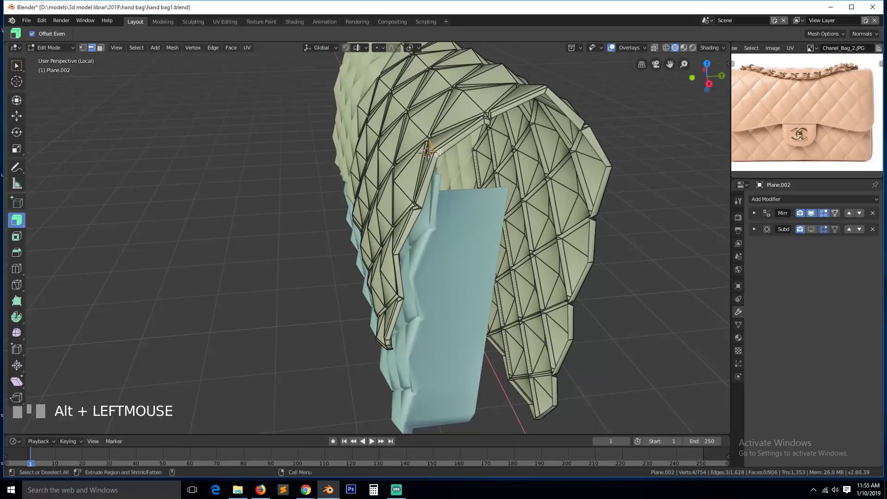
pyautogui.press('`')
pyautogui.moveTo(430, 186); pyautogui.dragTo(497, 125, button='middle')
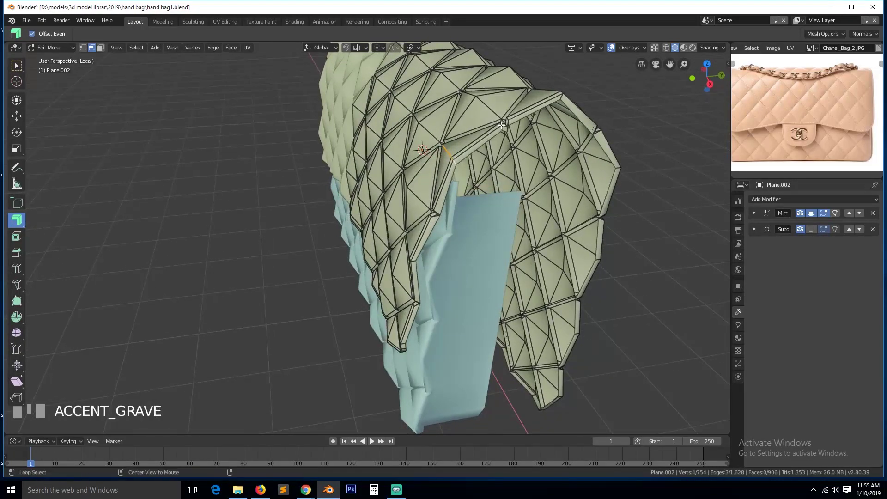
pyautogui.keyDown('alt'); pyautogui.click(501, 127); pyautogui.keyUp('alt')
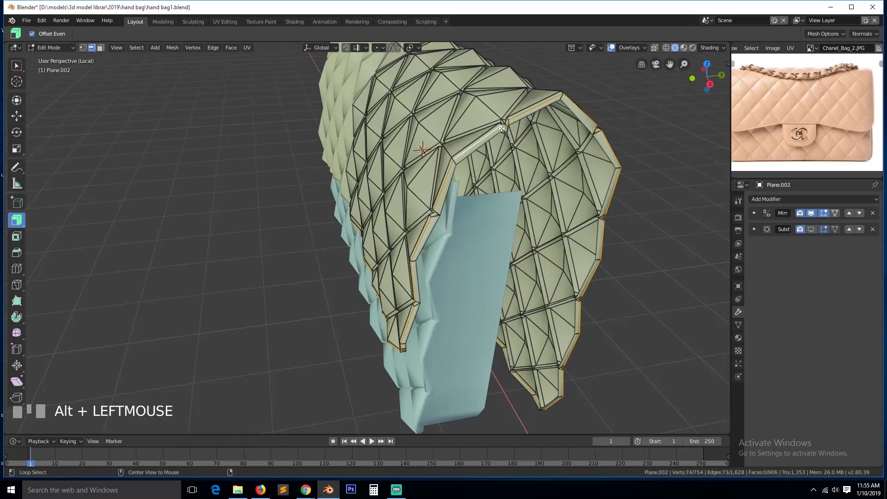
pyautogui.scroll(1, 502, 128)
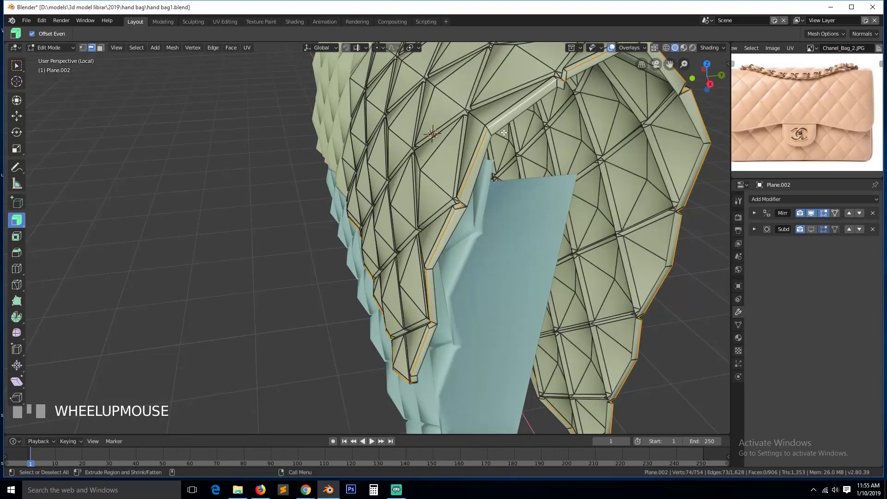
pyautogui.press('1')
pyautogui.keyDown('alt'); pyautogui.keyDown('shift'); pyautogui.click(493, 169); pyautogui.keyUp('shift'); pyautogui.keyUp('alt')
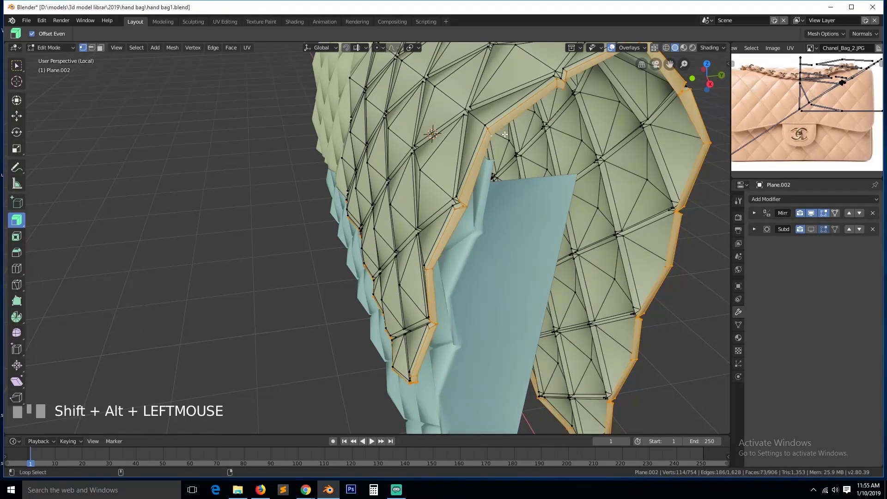
pyautogui.scroll(-1, 493, 169)
pyautogui.moveTo(492, 173); pyautogui.dragTo(562, 135, button='middle')
pyautogui.press('e')
pyautogui.rightClick(545, 144)
pyautogui.hotkey('ctrl', 'z')
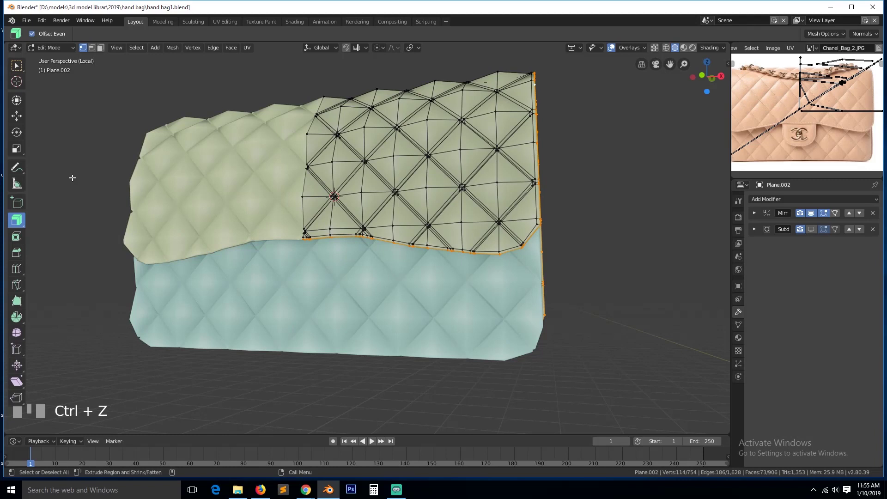
# - Extrude the selected rim face strip slightly along its normals with even offset
pyautogui.scroll(2, 350, 240)
pyautogui.moveTo(579, 269)
pyautogui.mouseDown()
pyautogui.moveTo(584, 277)
pyautogui.moveTo(589, 264)
pyautogui.mouseUp()
pyautogui.press('`')
pyautogui.moveTo(588, 265); pyautogui.dragTo(501, 293, button='middle')
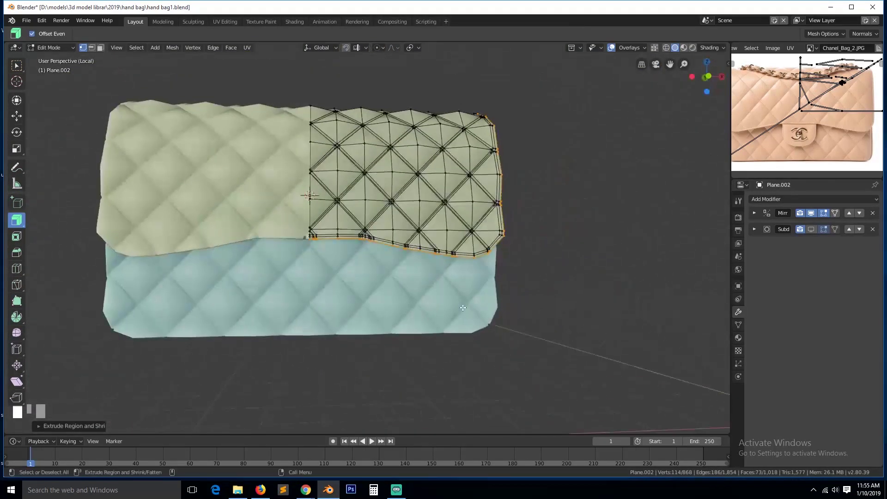
# - Examine the folded vertices of the extruded rim at the notch beside the mirror line in wireframe and solid shading
pyautogui.scroll(5, 462, 282)
pyautogui.moveTo(436, 276); pyautogui.dragTo(165, 236, button='middle')
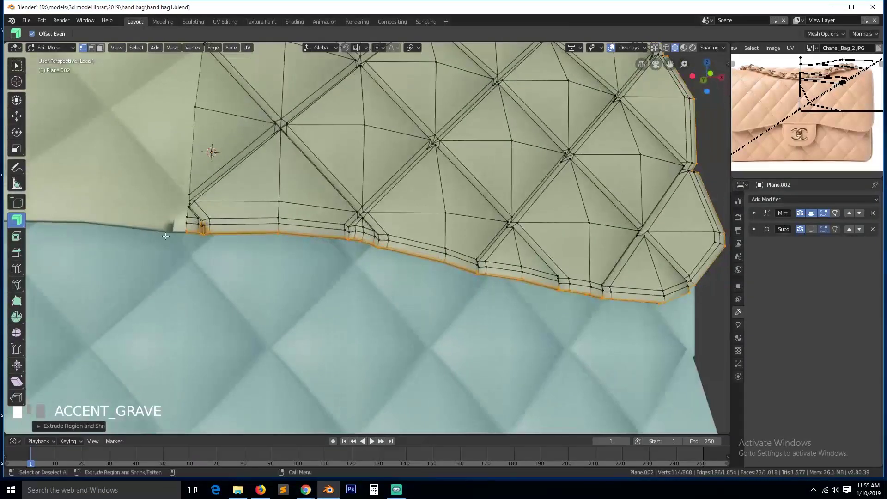
pyautogui.click(208, 235)
pyautogui.press('KP_Decimal')
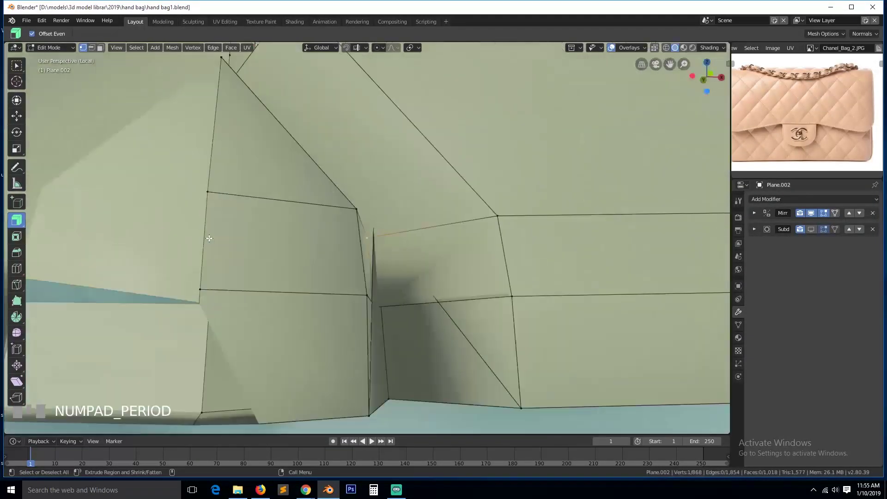
pyautogui.scroll(-3, 324, 238)
pyautogui.press('z')
pyautogui.click(323, 243)
pyautogui.click(373, 226)
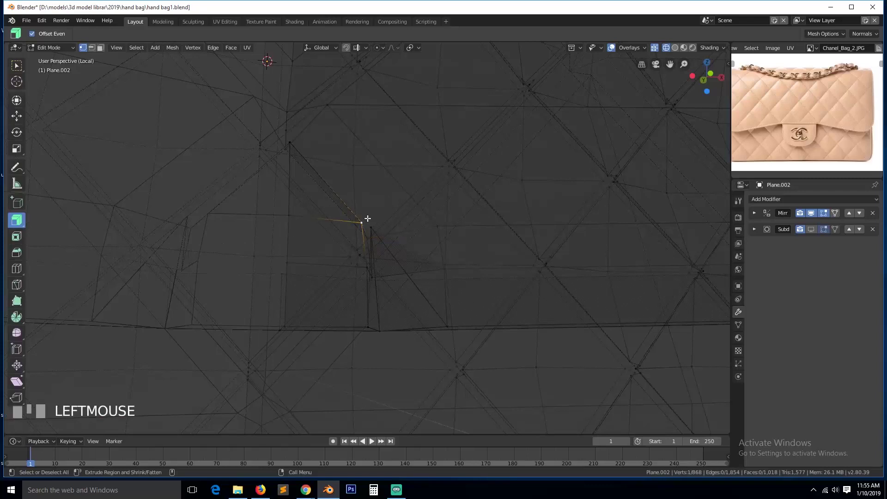
pyautogui.press('z')
pyautogui.click(442, 283)
pyautogui.moveTo(434, 269)
pyautogui.mouseDown(button='middle')
pyautogui.moveTo(392, 241)
pyautogui.moveTo(389, 250)
pyautogui.mouseUp(button='middle')
pyautogui.keyDown('shift'); pyautogui.click(392, 321); pyautogui.keyUp('shift')
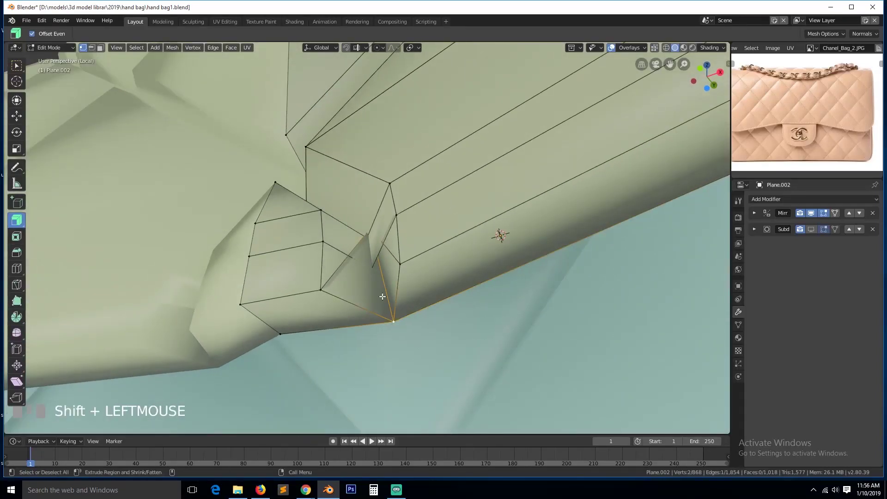
pyautogui.click(367, 230)
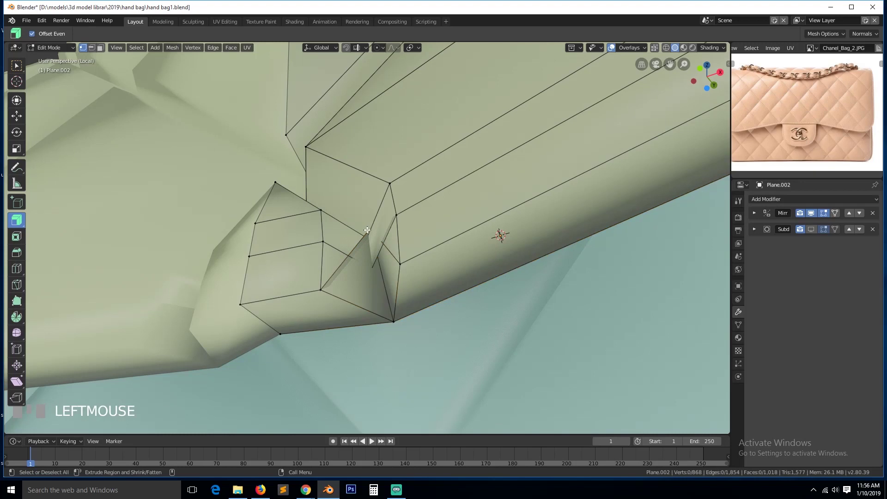
# - Select the displaced rim vertex in the notch beside the mirror line and move it -0.0386 m along global Z
pyautogui.press('z')
pyautogui.click(369, 315)
pyautogui.press('z')
pyautogui.click(289, 280)
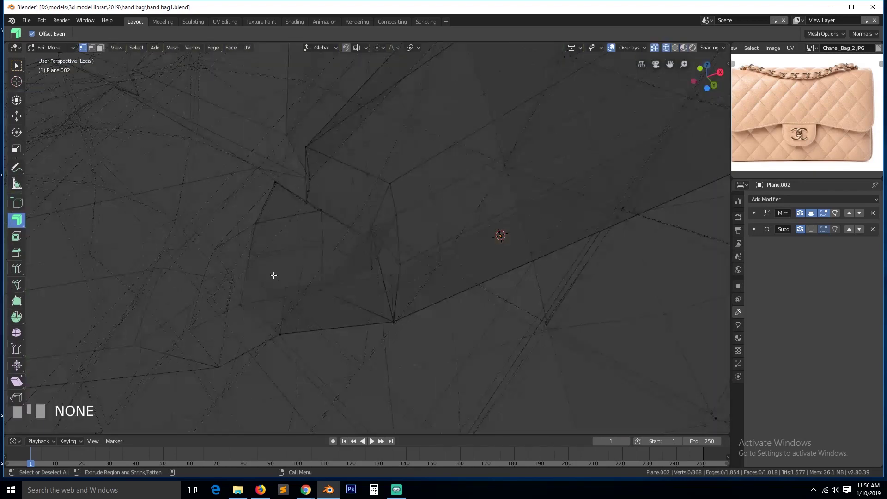
pyautogui.click(371, 232)
pyautogui.press('z')
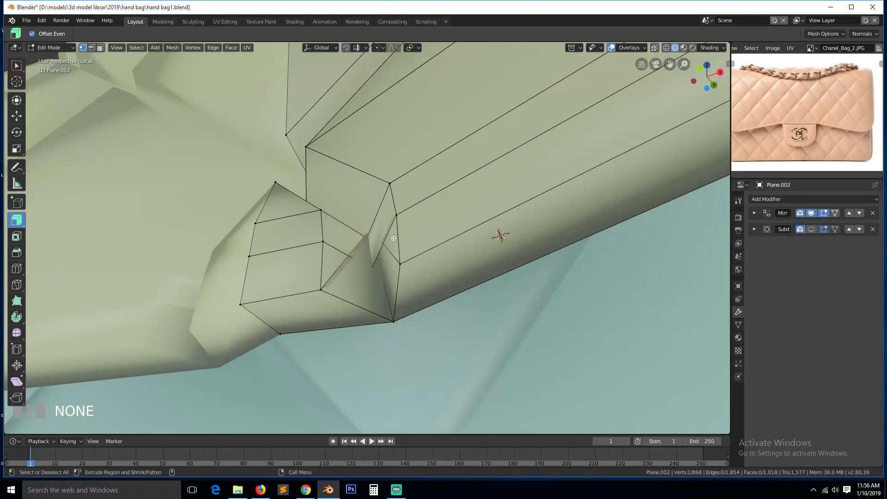
pyautogui.press('g')
pyautogui.press('z')
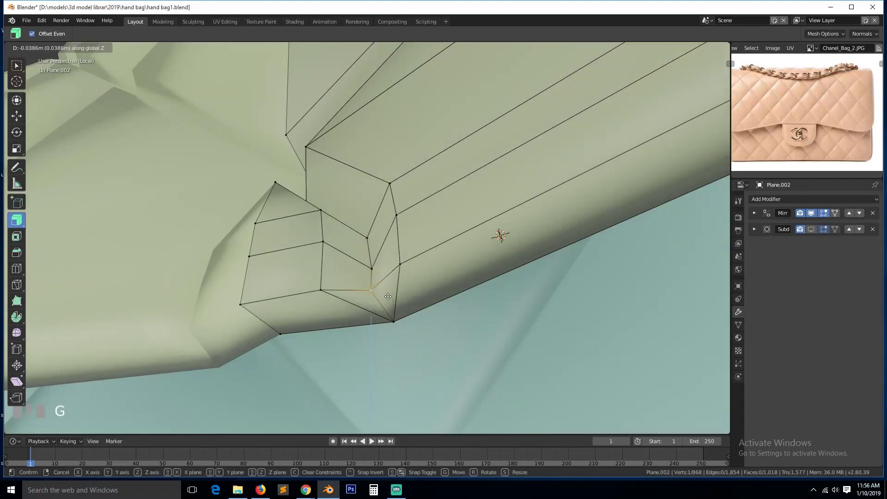
pyautogui.click(388, 296)
# - Select the rim's middle edge loop in edge select mode and apply Shrink/Fatten of about -0.0725 with even thickness
pyautogui.scroll(-2, 388, 296)
pyautogui.press('`')
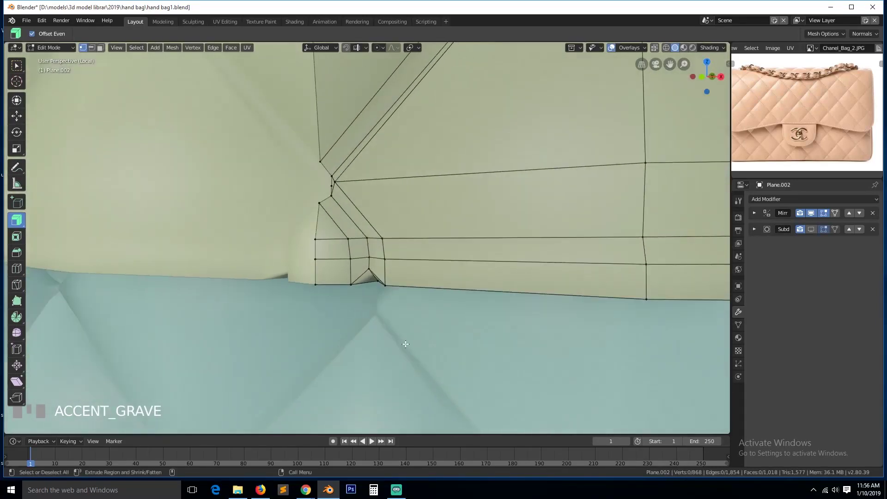
pyautogui.scroll(-2, 405, 344)
pyautogui.press('`')
pyautogui.press('2')
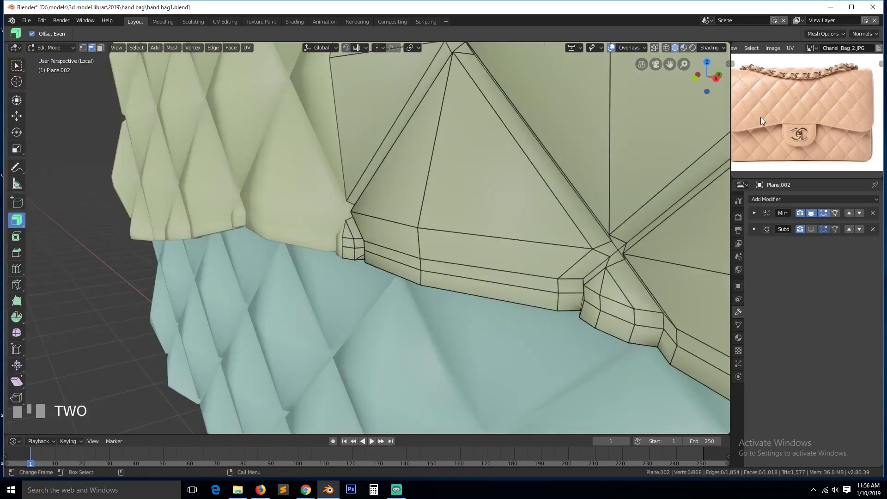
pyautogui.scroll(4, 741, 117)
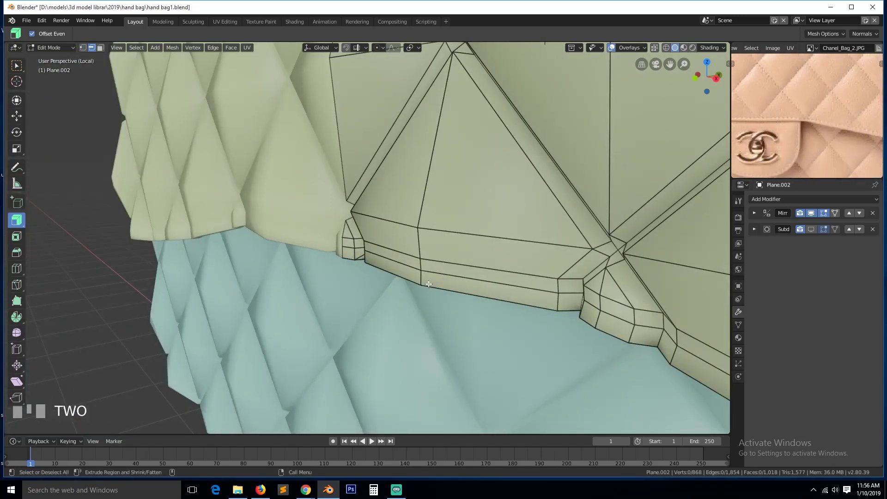
pyautogui.keyDown('alt'); pyautogui.click(450, 270); pyautogui.keyUp('alt')
pyautogui.scroll(-2, 451, 269)
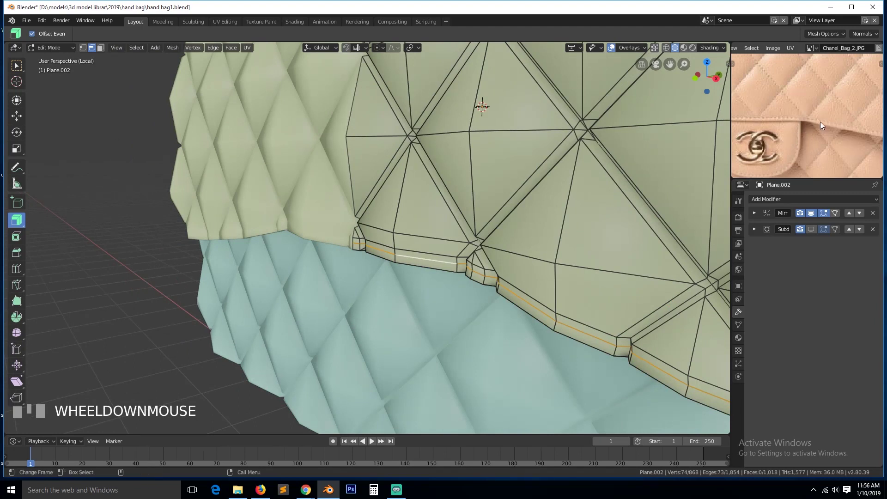
pyautogui.scroll(-5, 405, 290)
pyautogui.scroll(4, 409, 280)
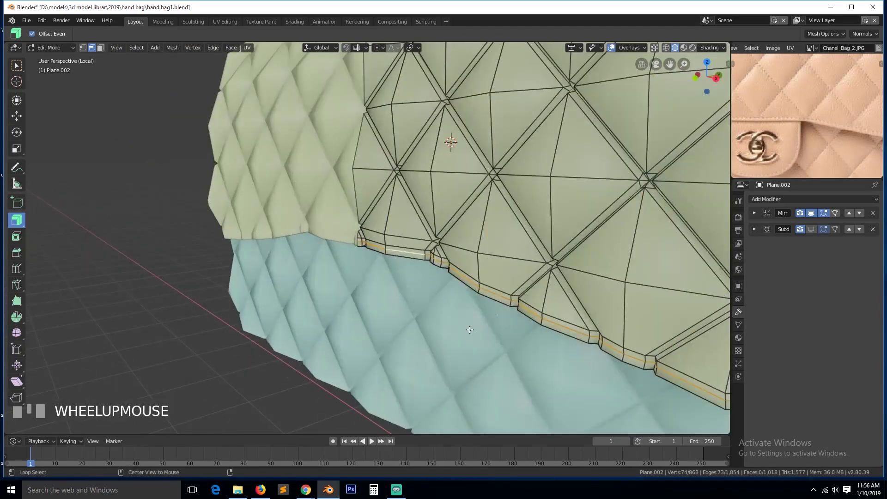
pyautogui.hotkey('alt', 's')
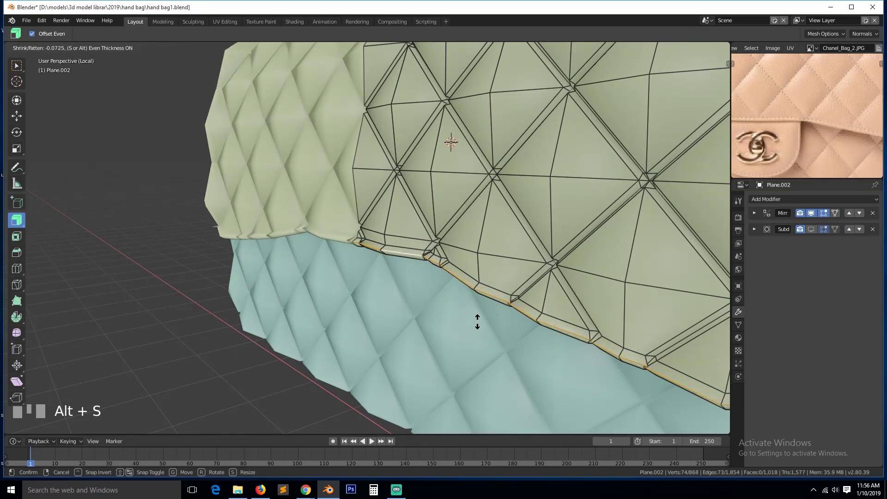
pyautogui.click(477, 321)
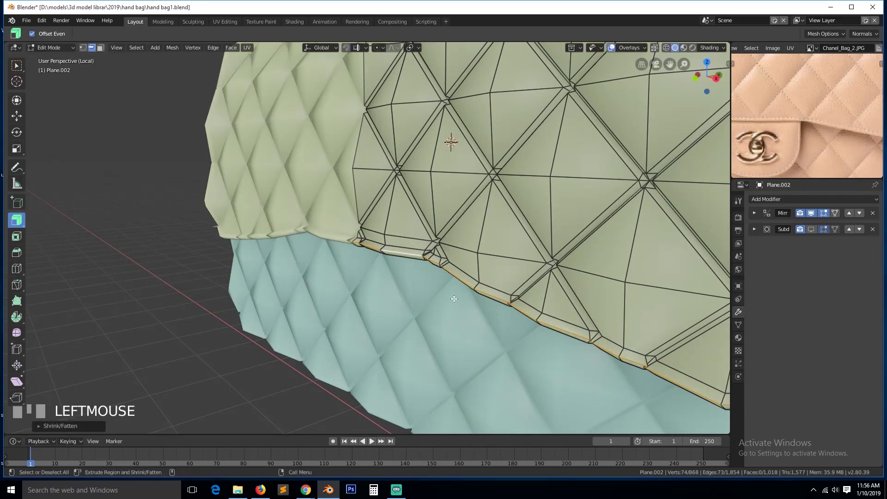
pyautogui.scroll(-6, 448, 310)
pyautogui.press('`')
pyautogui.moveTo(532, 277); pyautogui.dragTo(423, 275, button='middle')
pyautogui.scroll(4, 423, 275)
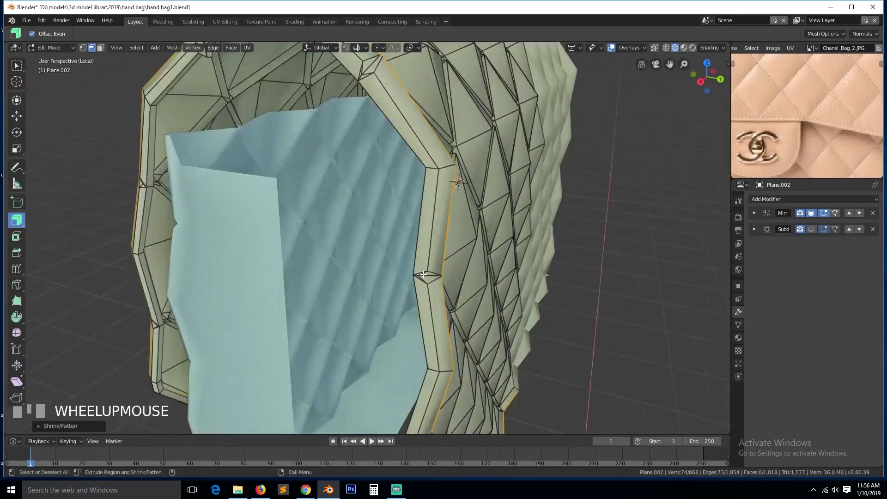
# - Try a bevel on the rim's middle edge loop and inspect the beveled border in object and edit mode
pyautogui.press('`')
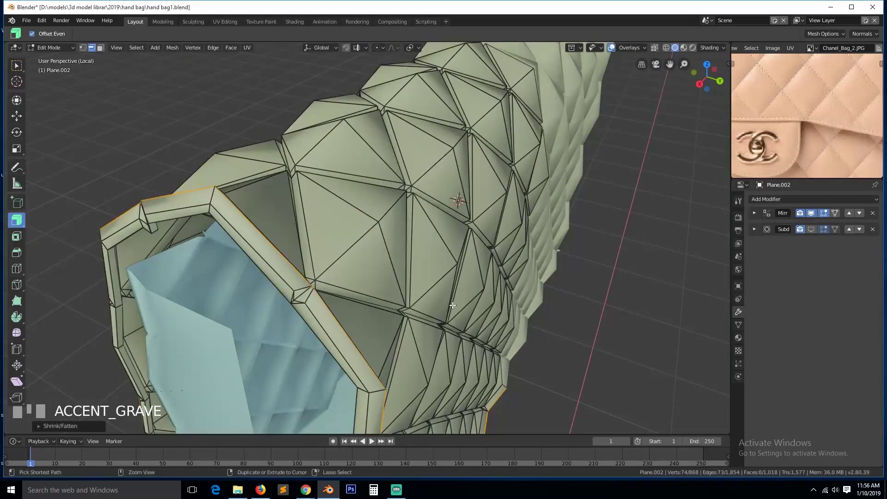
pyautogui.hotkey('ctrl', 'b')
pyautogui.scroll(-1, 480, 316)
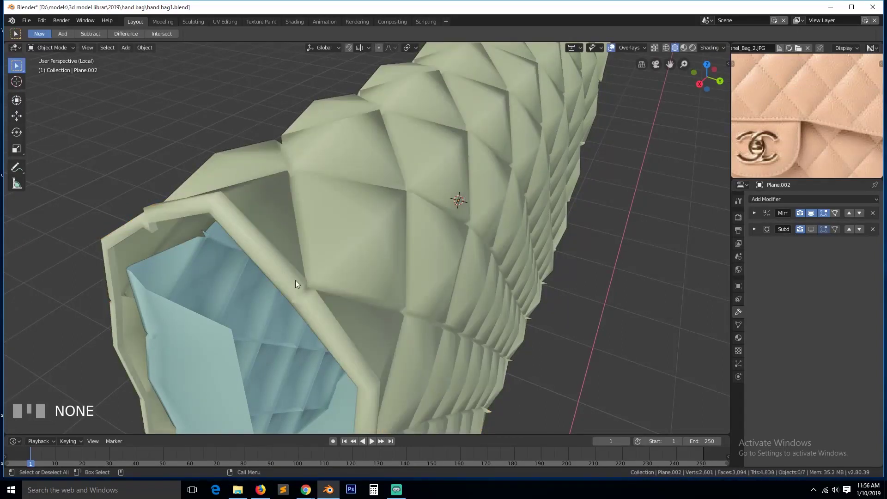
pyautogui.moveTo(295, 280); pyautogui.dragTo(410, 247, button='middle')
pyautogui.press('Tab')
pyautogui.moveTo(445, 281); pyautogui.dragTo(430, 227, button='middle')
pyautogui.scroll(4, 451, 218)
pyautogui.press('1')
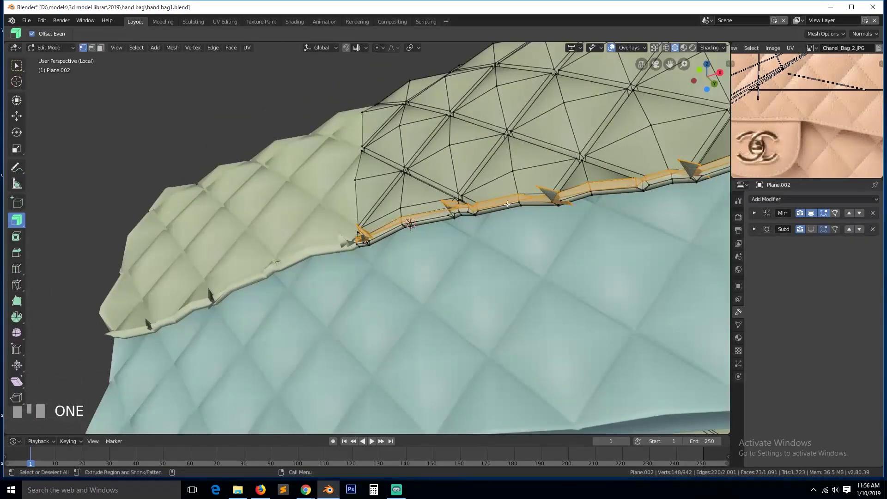
# - Try to vertex-slide the three spike vertices protruding from the beveled rim back towards the border, reverting that slide
pyautogui.click(538, 186)
pyautogui.keyDown('shift'); pyautogui.click(441, 201); pyautogui.keyUp('shift')
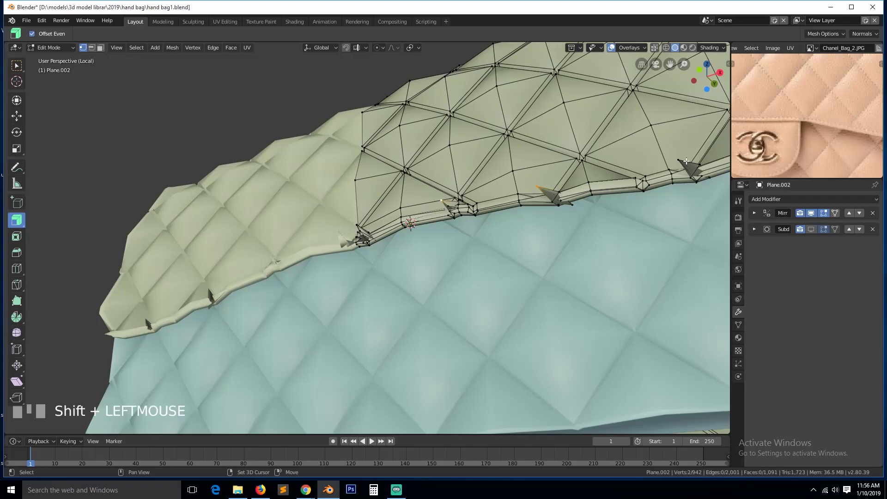
pyautogui.press('KP_Decimal')
pyautogui.press('`')
pyautogui.moveTo(673, 164); pyautogui.dragTo(604, 228, button='middle')
pyautogui.press('g')
pyautogui.press('g')
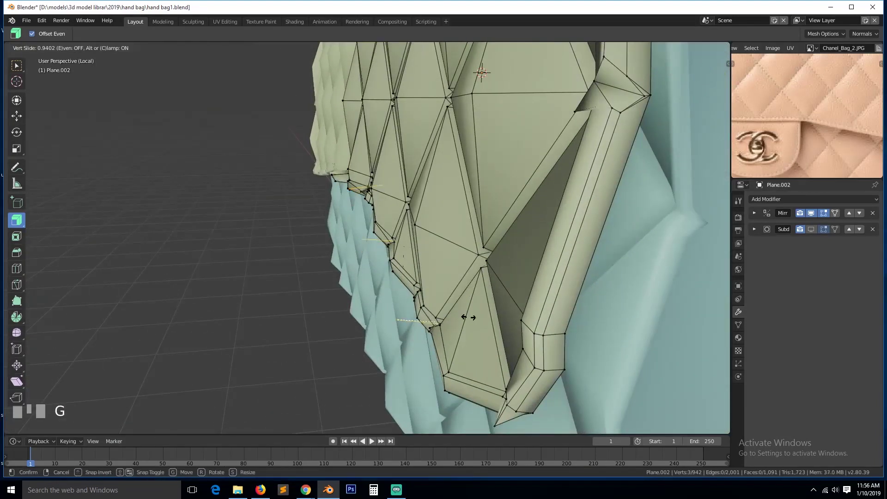
pyautogui.click(490, 326)
pyautogui.press('`')
pyautogui.moveTo(490, 327); pyautogui.dragTo(376, 261, button='middle')
pyautogui.hotkey('ctrl', 'z')
# - Try to move the three rim spike vertices about 0.096 m along global Y
pyautogui.press('`')
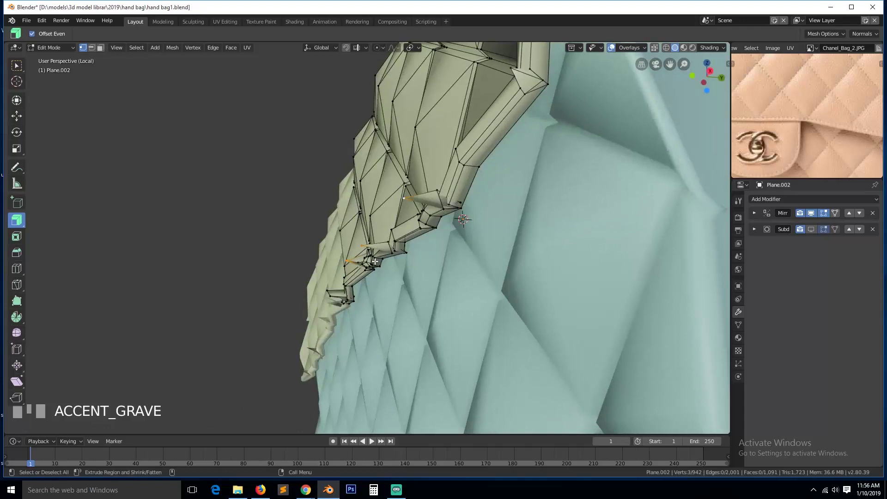
pyautogui.press('g')
pyautogui.press('y')
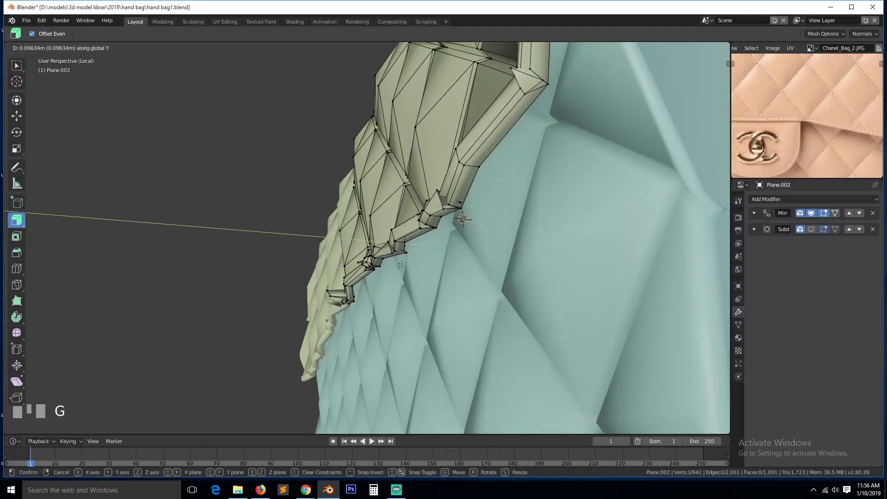
pyautogui.click(401, 265)
pyautogui.press('`')
pyautogui.moveTo(319, 261); pyautogui.dragTo(394, 279, button='middle')
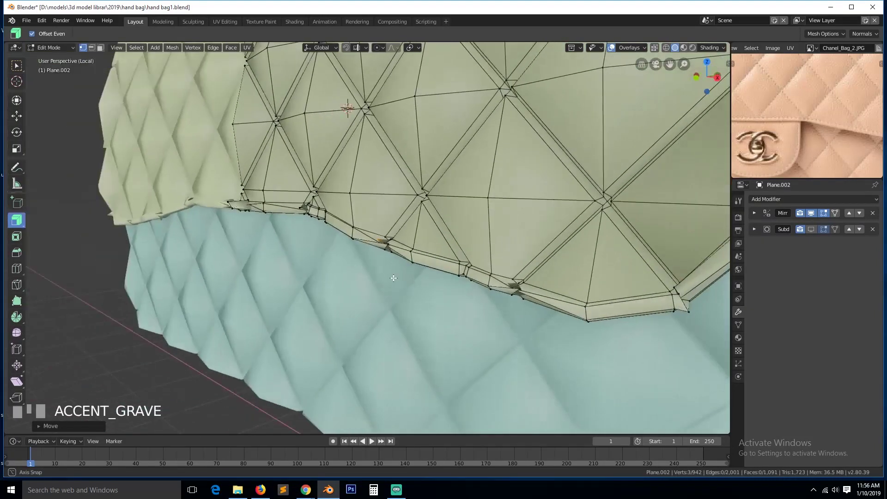
# - Undo the spike vertex edits and the bevel on the rim's middle edge loop
pyautogui.hotkey('ctrl', 'z')
pyautogui.hotkey('ctrl', 'z')
pyautogui.hotkey('ctrl', 'z')
pyautogui.hotkey('ctrl', 'z')
pyautogui.hotkey('ctrl', 'z')
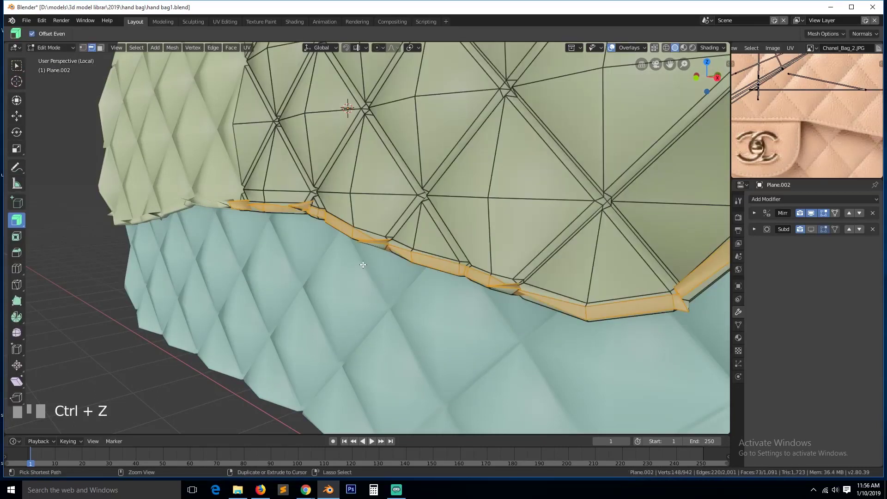
# - Select the three crossed middle-loop vertices at a lower rim notch and scale them by a negative factor along global X
pyautogui.press('`')
pyautogui.moveTo(364, 266); pyautogui.dragTo(394, 265, button='middle')
pyautogui.scroll(4, 372, 259)
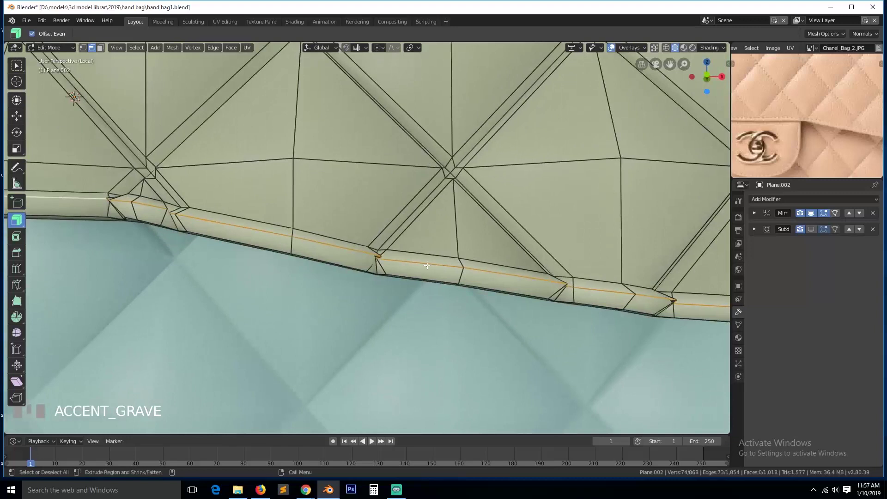
pyautogui.press('1')
pyautogui.scroll(2, 394, 266)
pyautogui.hotkey('alt', 'a')
pyautogui.keyDown('ctrl'); pyautogui.click(382, 277); pyautogui.keyUp('ctrl')
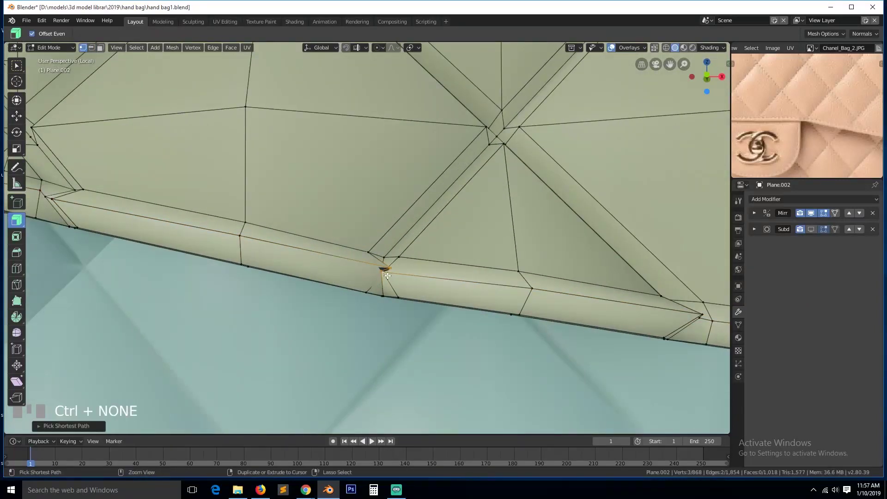
pyautogui.press('s')
pyautogui.press('x')
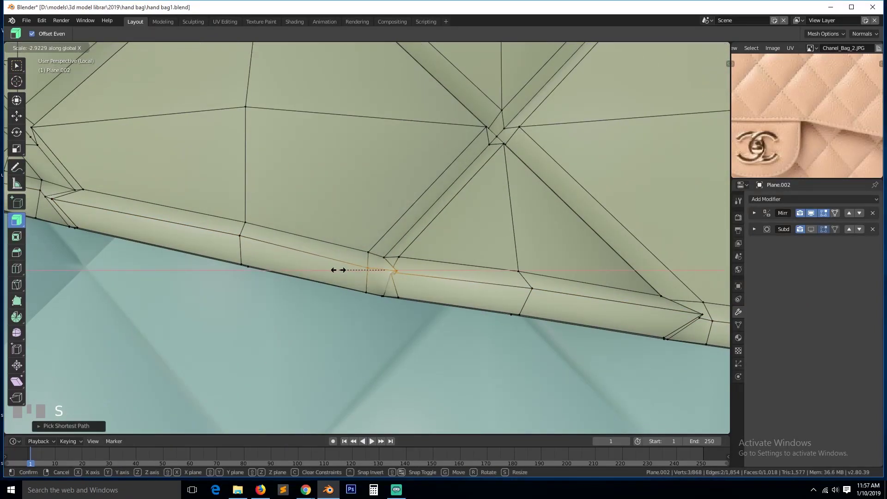
pyautogui.press('Escape')
# - Vertex-slide the notch's central middle-loop vertex along its edge to space the three vertices more evenly
pyautogui.click(392, 271)
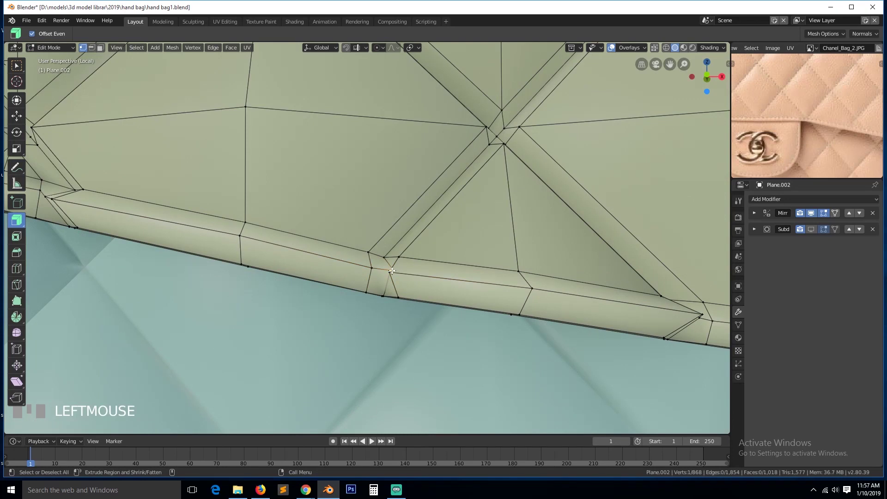
pyautogui.press('g')
pyautogui.press('g')
pyautogui.click(383, 270)
pyautogui.scroll(-2, 507, 302)
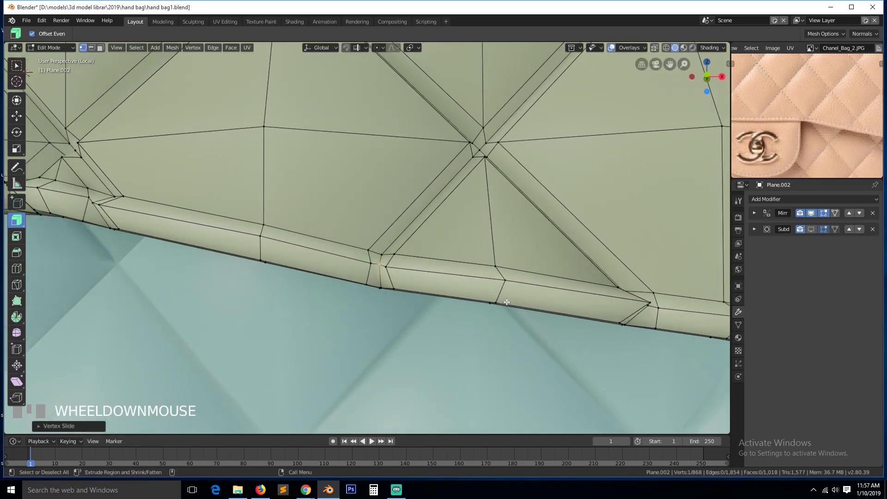
# - At the next lower rim notch towards the flap's corner, slide the folded end vertex of the middle loop outward along its edge
pyautogui.press('`')
pyautogui.moveTo(643, 307); pyautogui.dragTo(572, 312, button='middle')
pyautogui.scroll(-3, 573, 313)
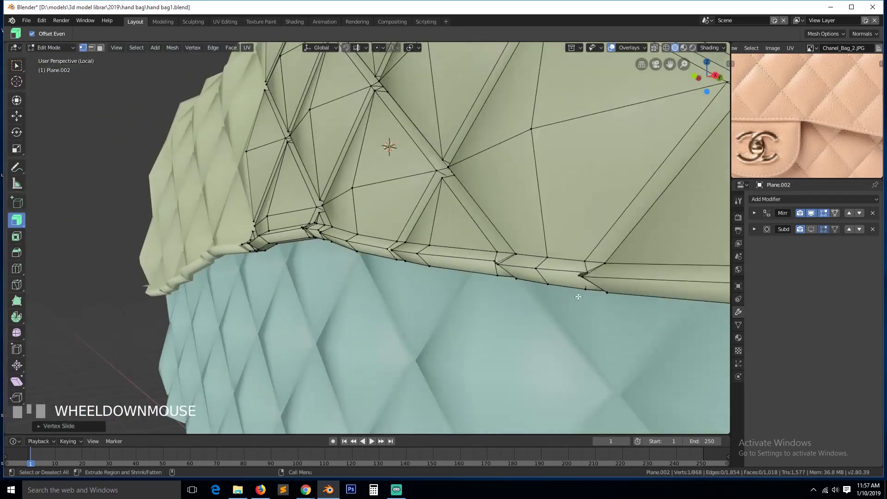
pyautogui.click(504, 269)
pyautogui.keyDown('ctrl'); pyautogui.click(516, 279); pyautogui.keyUp('ctrl')
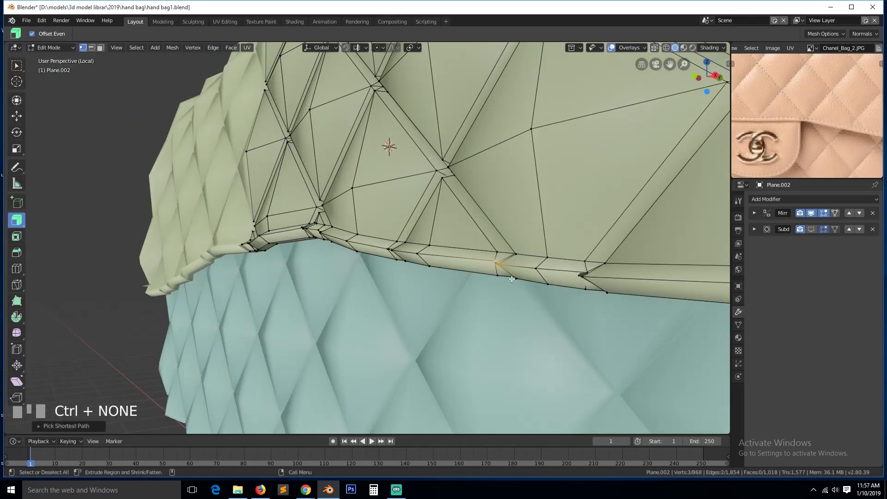
pyautogui.press('KP_Decimal')
pyautogui.scroll(-1, 451, 299)
pyautogui.press('`')
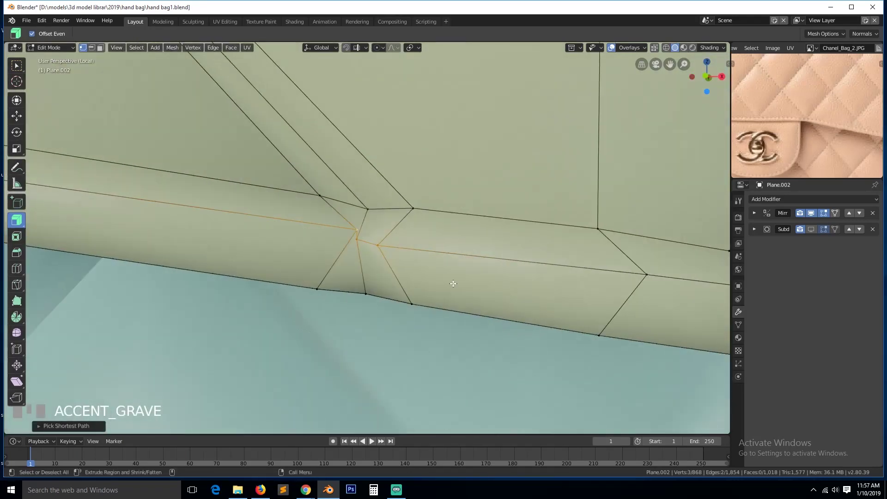
pyautogui.click(355, 231)
pyautogui.press('g')
pyautogui.press('g')
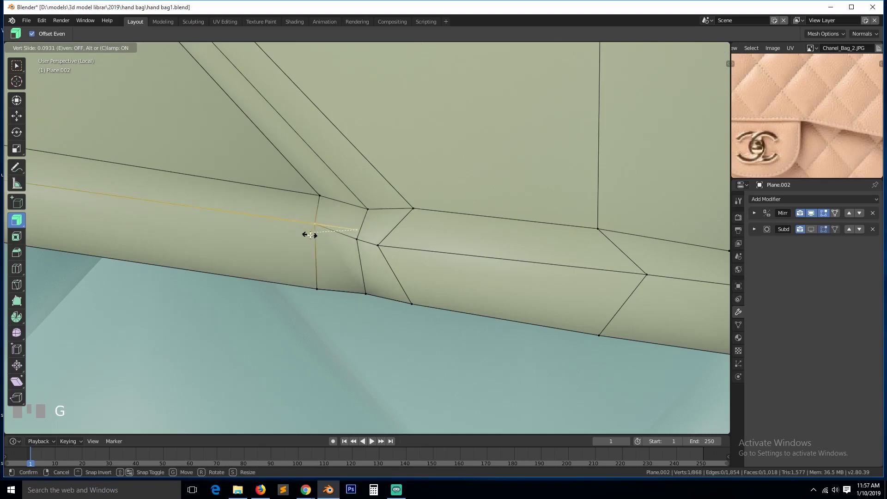
pyautogui.click(309, 235)
# - Scale the three crossed middle-loop vertices at the following rim notch by a negative factor along global X
pyautogui.scroll(-4, 432, 263)
pyautogui.click(512, 258)
pyautogui.keyDown('ctrl'); pyautogui.click(515, 258); pyautogui.keyUp('ctrl')
pyautogui.press('s')
pyautogui.press('x')
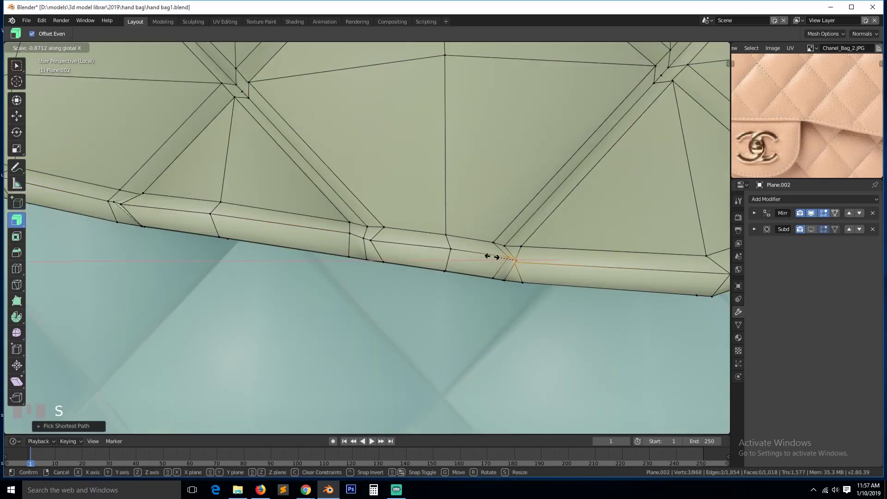
pyautogui.click(476, 255)
# - Vertex-slide the middle-loop vertex at that notch to even the spacing and clear the selection
pyautogui.click(509, 257)
pyautogui.press('g')
pyautogui.press('g')
pyautogui.click(513, 259)
pyautogui.scroll(-3, 518, 259)
pyautogui.hotkey('alt', 'a')
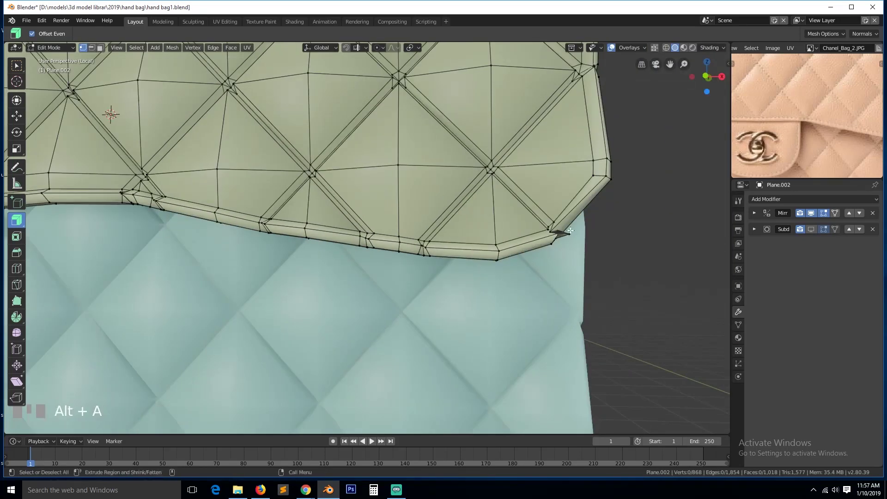
# - At the flap's lower corner notch, slide the folded middle-loop vertex up along the side rim's edge
pyautogui.press('KP_Decimal')
pyautogui.press('`')
pyautogui.moveTo(450, 214); pyautogui.dragTo(362, 229, button='middle')
pyautogui.moveTo(465, 251); pyautogui.dragTo(467, 250)
pyautogui.press('`')
pyautogui.moveTo(467, 250); pyautogui.dragTo(392, 259, button='middle')
pyautogui.click(368, 239)
pyautogui.keyDown('shift'); pyautogui.click(420, 228); pyautogui.keyUp('shift')
pyautogui.moveTo(328, 245); pyautogui.dragTo(401, 231)
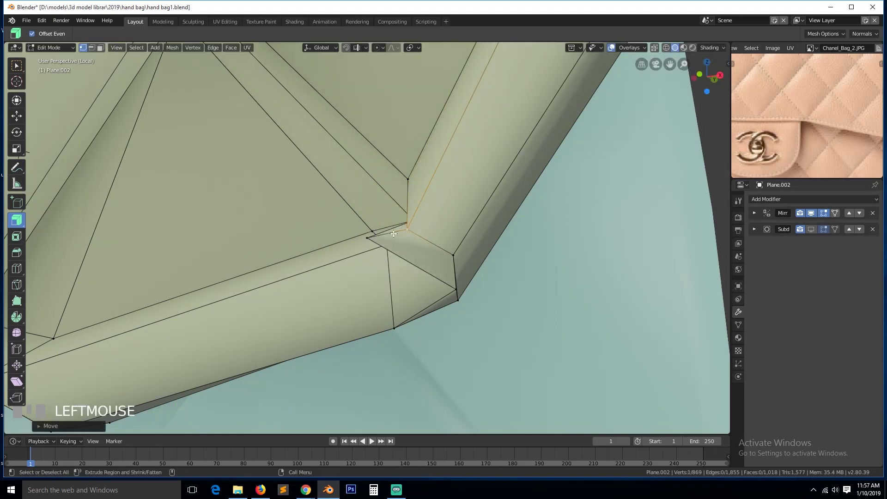
pyautogui.press('g')
pyautogui.press('g')
pyautogui.click(458, 186)
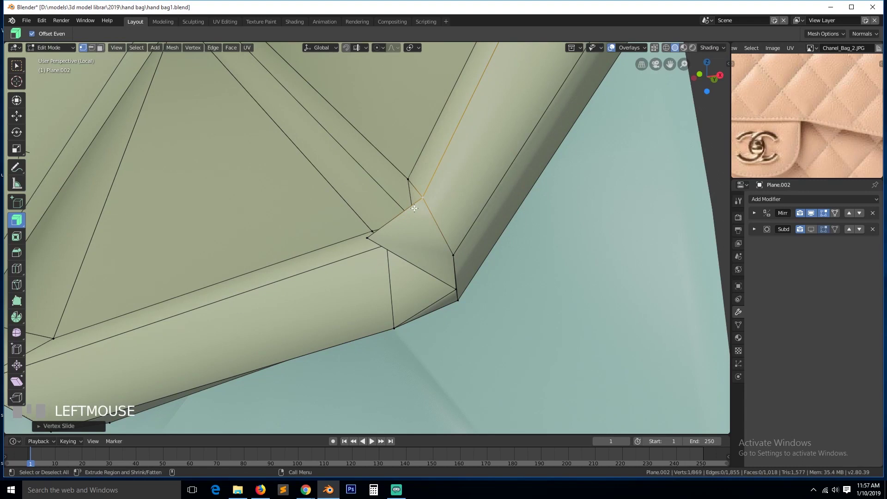
# - Slide the corner's other folded middle-loop vertex along the lower rim's edge, away from the corner
pyautogui.click(370, 244)
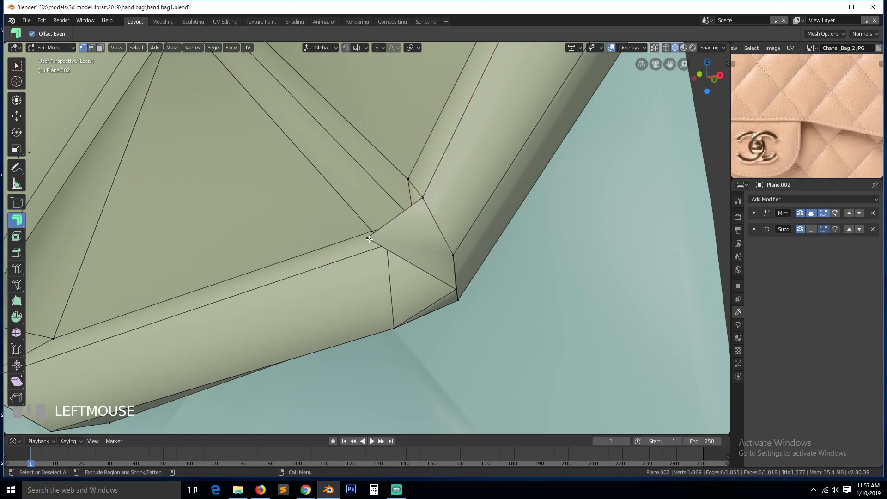
pyautogui.hotkey('shift', '`')
pyautogui.click(339, 243)
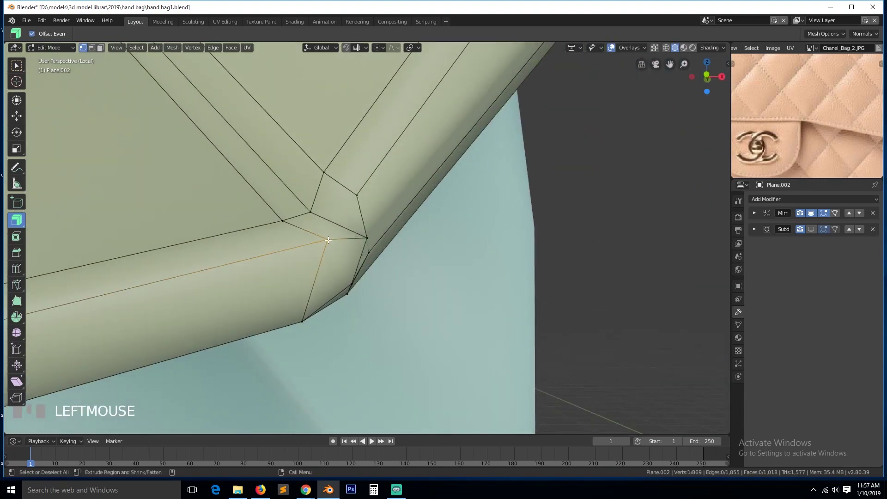
pyautogui.press('g')
pyautogui.click(366, 234)
pyautogui.click(366, 235)
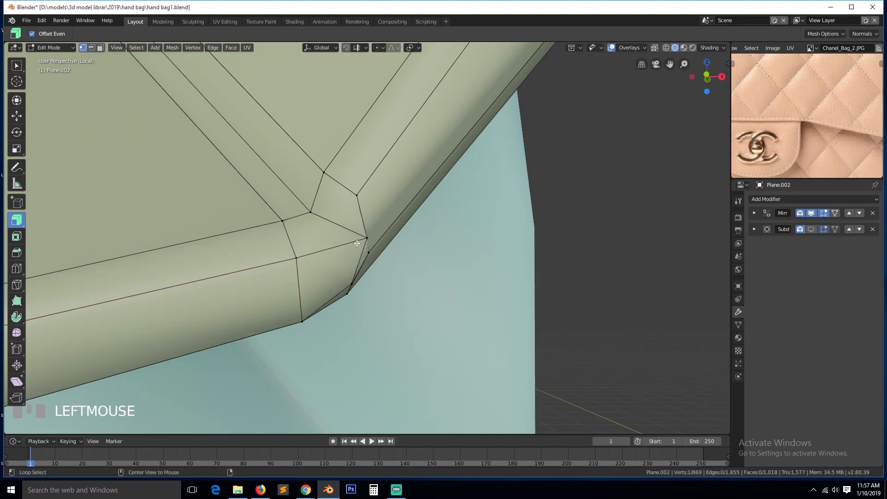
# - Slide the corner notch's protruding central vertex back along its edge towards the rim's outer side
pyautogui.hotkey('shift', '`')
pyautogui.press('Tab')
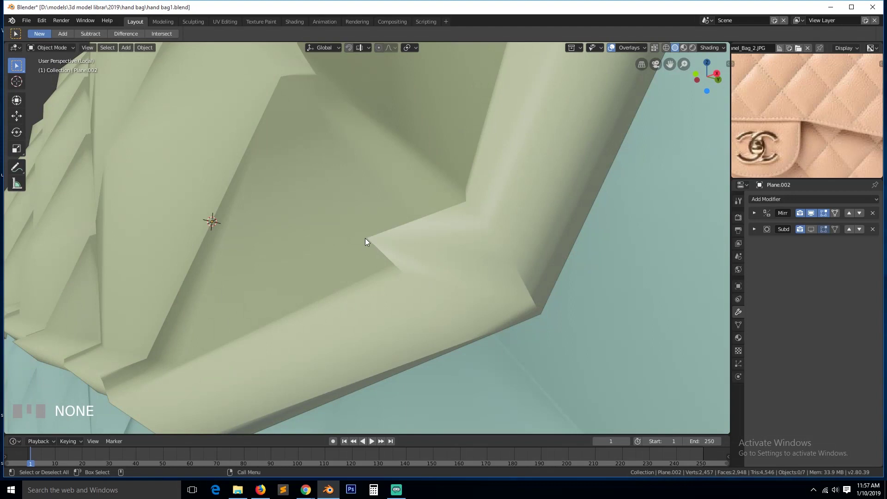
pyautogui.press('Tab')
pyautogui.click(365, 239)
pyautogui.press('z')
pyautogui.click(298, 241)
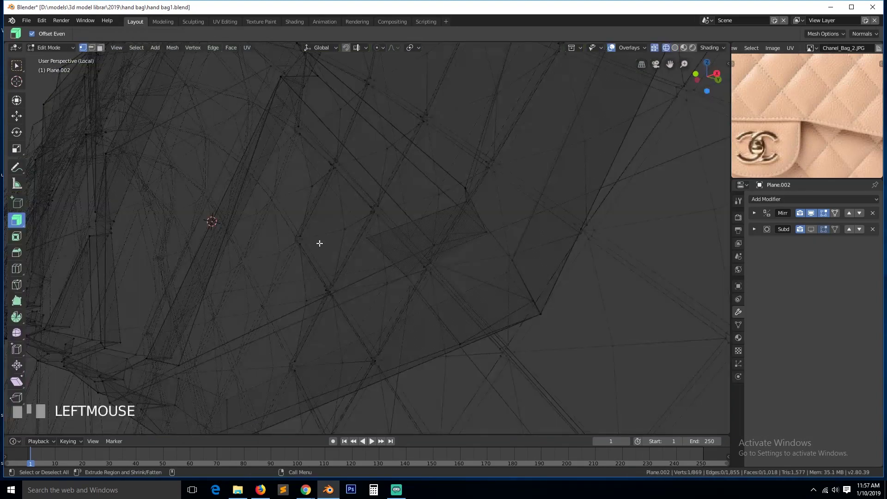
pyautogui.press('z')
pyautogui.hotkey('shift', 'v')
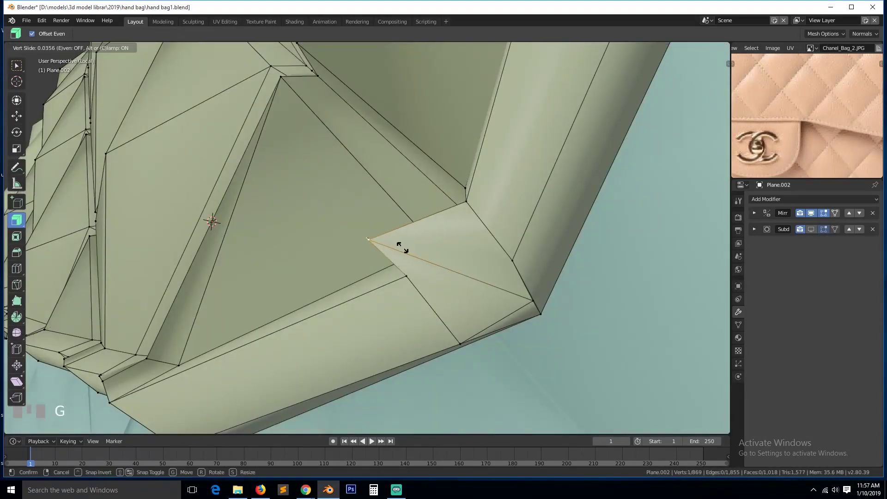
pyautogui.click(462, 259)
pyautogui.scroll(-4, 418, 251)
# - At the side rim notch above the corner, slide the upper middle-loop vertex upward along its edge
pyautogui.press('`')
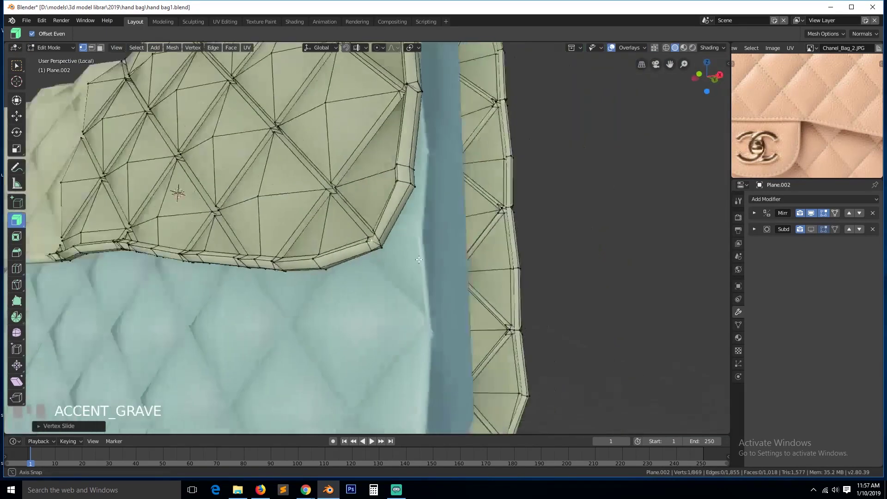
pyautogui.hotkey('alt', 'a')
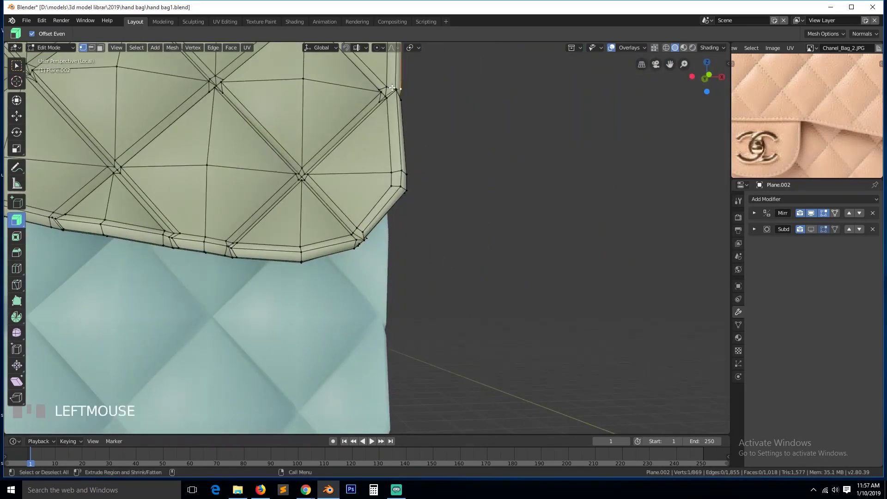
pyautogui.keyDown('ctrl'); pyautogui.click(398, 96); pyautogui.keyUp('ctrl')
pyautogui.press('KP_Decimal')
pyautogui.click(376, 108)
pyautogui.press('`')
pyautogui.moveTo(375, 108); pyautogui.dragTo(314, 194, button='middle')
pyautogui.click(325, 199)
pyautogui.hotkey('shift', 'v')
pyautogui.click(339, 162)
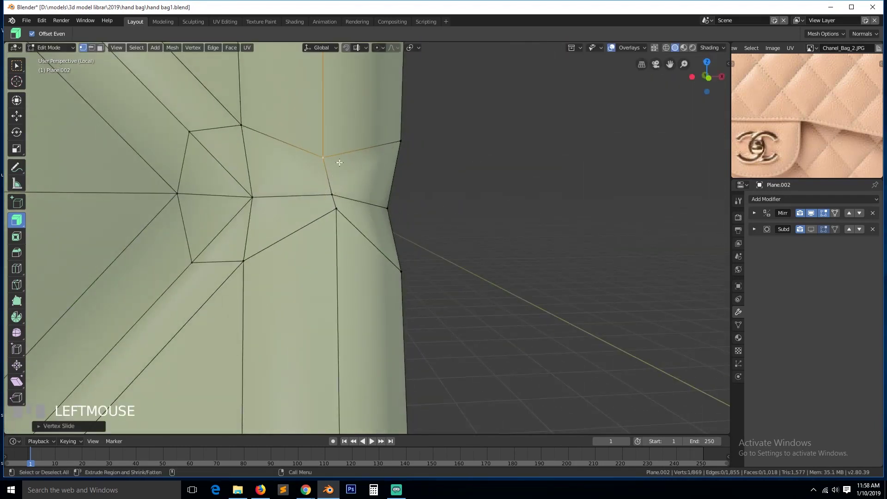
# - Slide the same side notch's lower middle-loop vertex downward along its edge and clear the selection
pyautogui.click(331, 211)
pyautogui.press('g')
pyautogui.press('g')
pyautogui.click(337, 252)
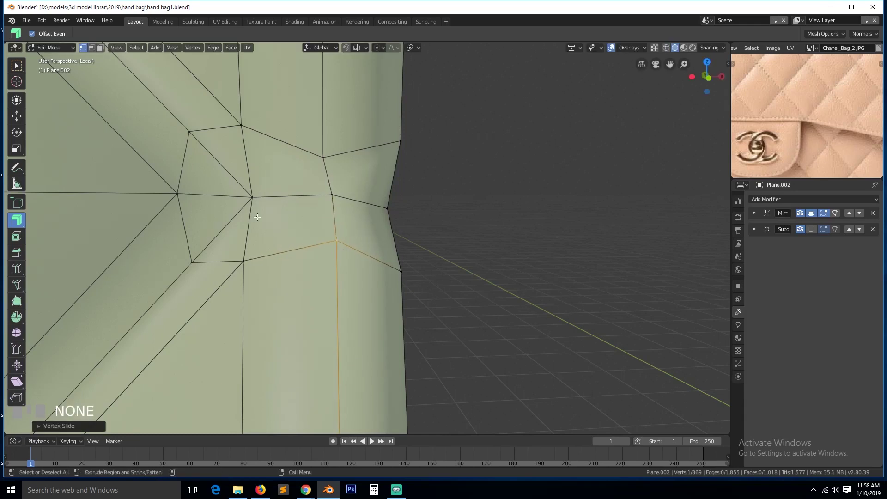
pyautogui.scroll(-5, 264, 208)
pyautogui.hotkey('alt', 'a')
# - At the next side rim notch up, slide the upper middle-loop vertex upward and move the lower one downward along the rim
pyautogui.scroll(-5, 337, 175)
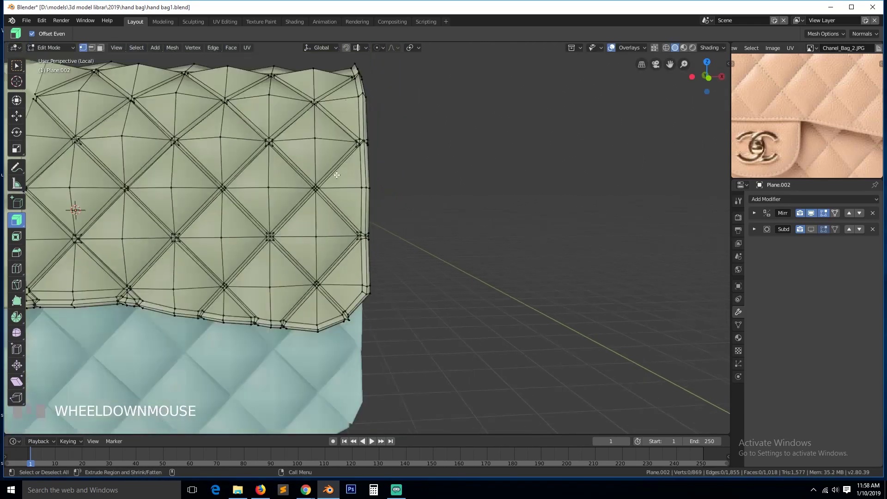
pyautogui.click(364, 148)
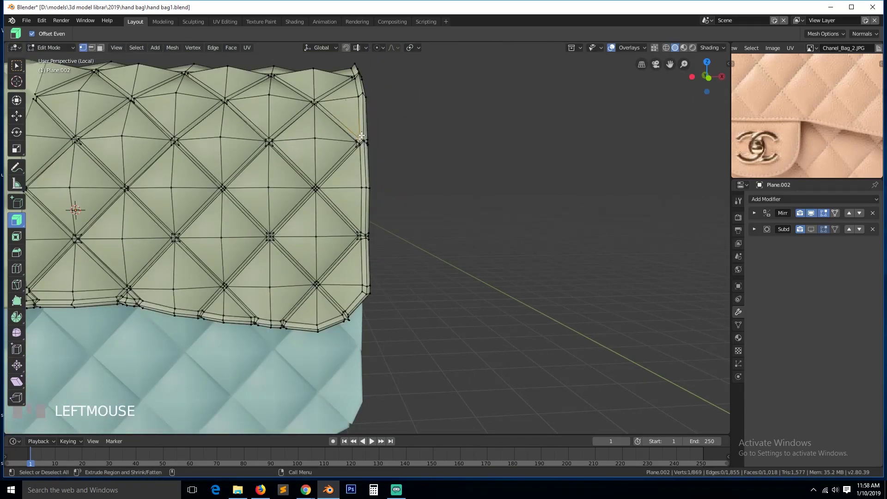
pyautogui.press('KP_Decimal')
pyautogui.press('`')
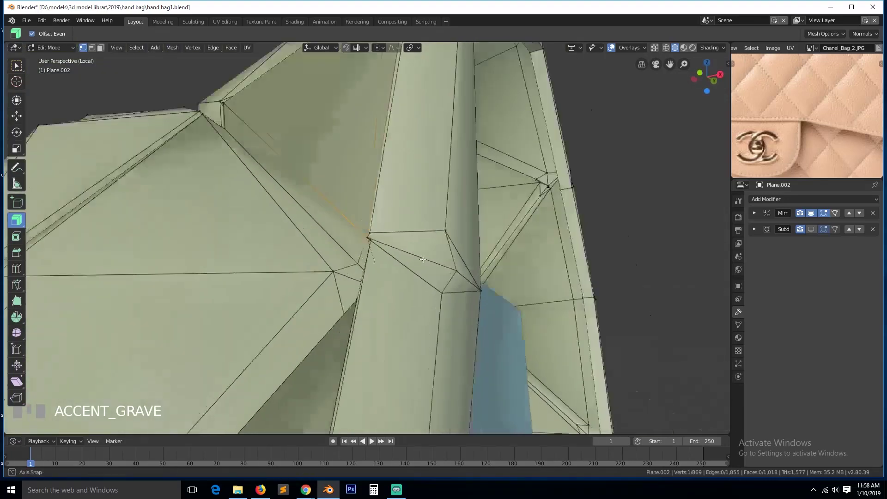
pyautogui.click(413, 261)
pyautogui.hotkey('shift', 'v')
pyautogui.click(422, 180)
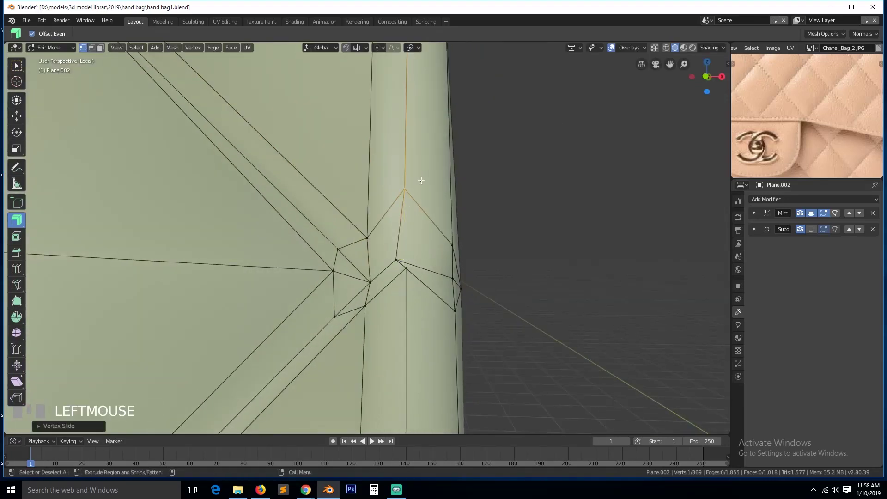
pyautogui.moveTo(398, 273); pyautogui.dragTo(406, 323)
pyautogui.scroll(-4, 406, 323)
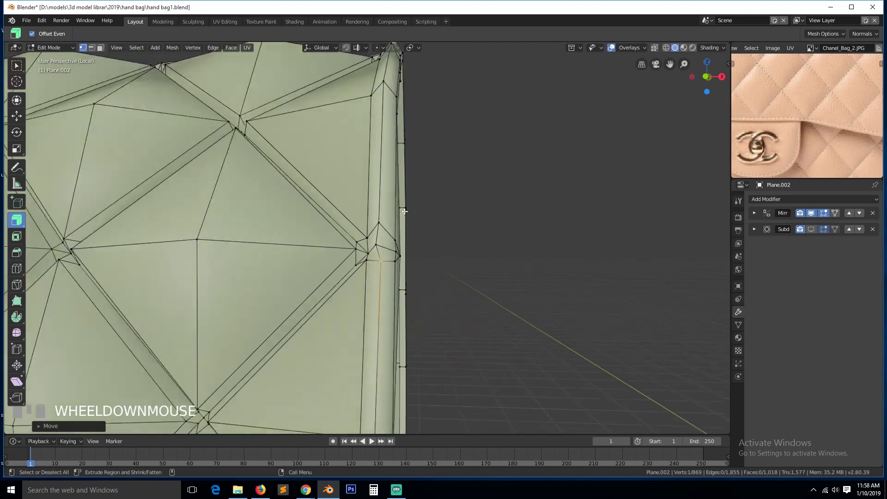
# - At the flap's top side notch, slide the upper folded middle-loop vertex away from the notch along the rim
pyautogui.click(387, 70)
pyautogui.keyDown('shift'); pyautogui.click(390, 64); pyautogui.keyUp('shift')
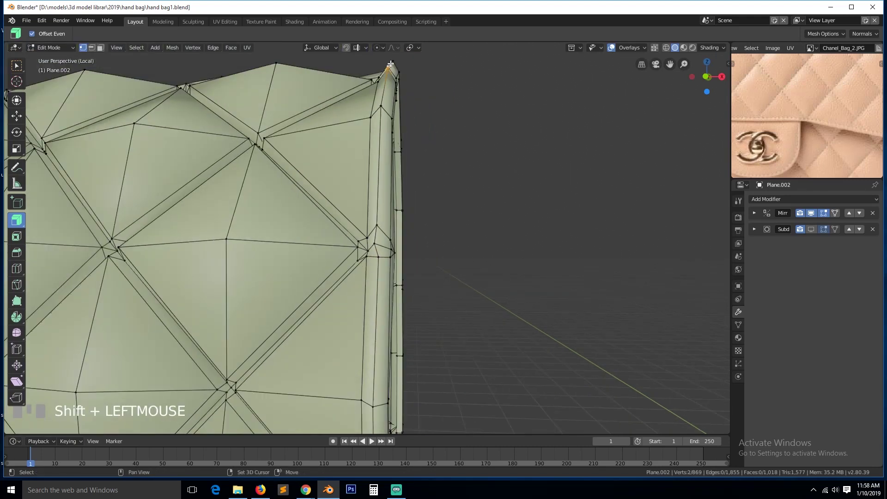
pyautogui.press('KP_Decimal')
pyautogui.press('`')
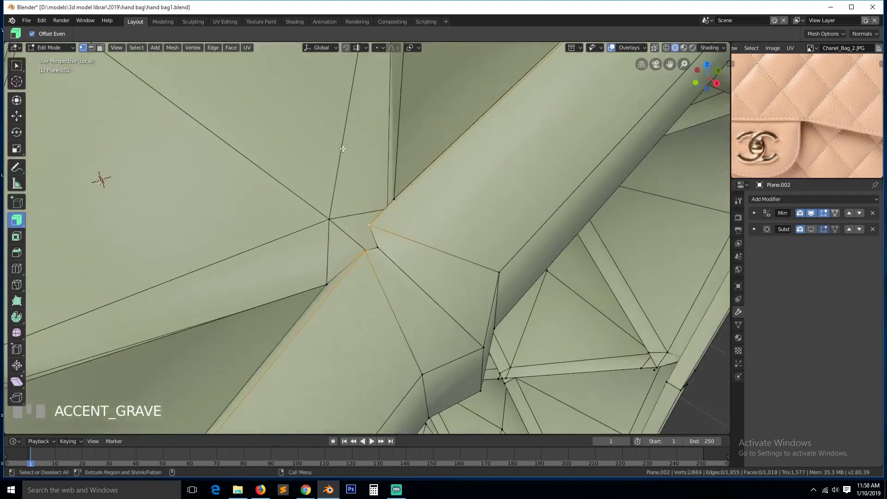
pyautogui.click(373, 223)
pyautogui.press('g')
pyautogui.click(400, 198)
# - Slide the top notch's other folded middle-loop vertex down along its edge and clear the selection
pyautogui.click(363, 253)
pyautogui.press('g')
pyautogui.press('g')
pyautogui.click(339, 298)
pyautogui.scroll(-6, 339, 298)
pyautogui.hotkey('alt', 'a')
pyautogui.scroll(-1, 545, 106)
# - At the rim notch on the top of the bag opening, spread the two folded middle-loop vertices apart along the rim
pyautogui.press('`')
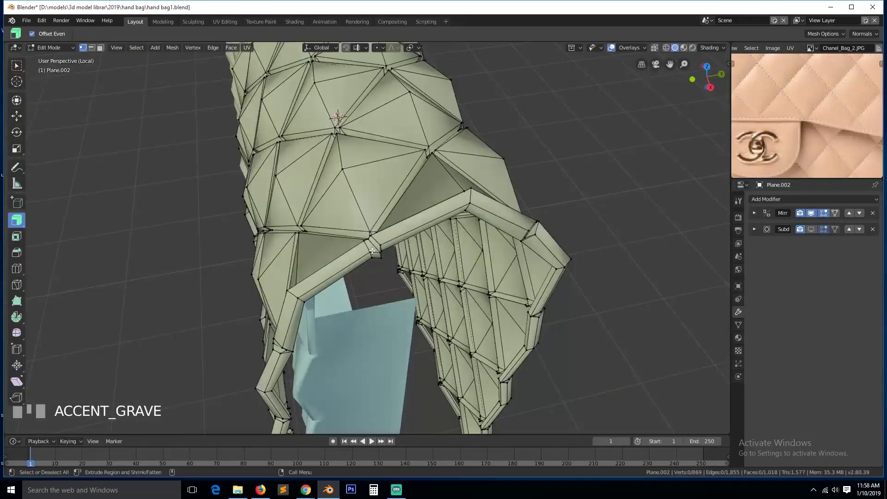
pyautogui.keyDown('ctrl'); pyautogui.click(376, 233); pyautogui.keyUp('ctrl')
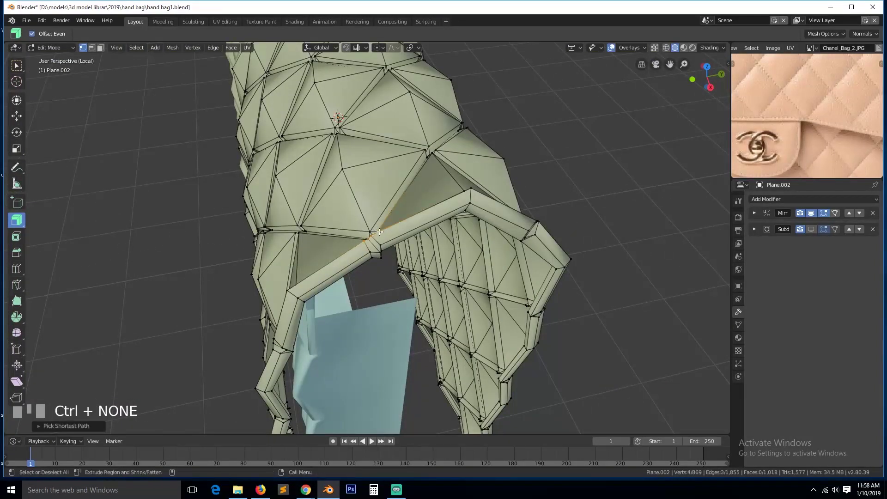
pyautogui.press('KP_Decimal')
pyautogui.press('`')
pyautogui.click(411, 293)
pyautogui.press('g')
pyautogui.click(410, 365)
pyautogui.click(405, 211)
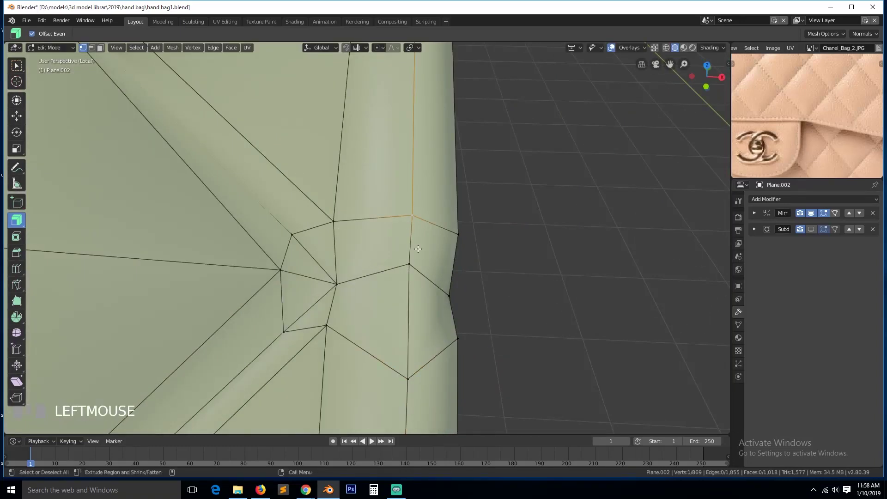
pyautogui.press('g')
pyautogui.click(420, 199)
pyautogui.scroll(-6, 404, 261)
# - Delete the central edge loop running across the rim at this top notch using Edge Loops, and clear the selection
pyautogui.press('`')
pyautogui.press('`')
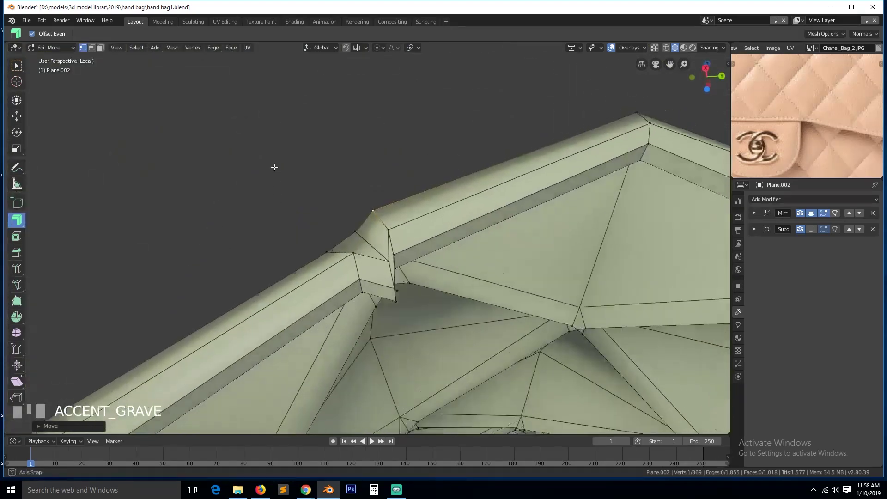
pyautogui.moveTo(275, 167); pyautogui.dragTo(410, 273, button='middle')
pyautogui.keyDown('alt'); pyautogui.click(388, 263); pyautogui.keyUp('alt')
pyautogui.hotkey('ctrl', 'x')
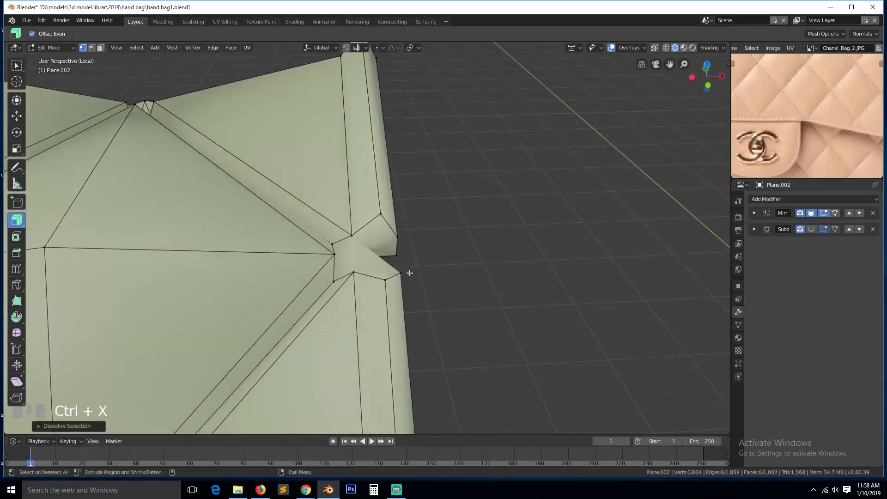
pyautogui.hotkey('ctrl', 'z')
pyautogui.press('x')
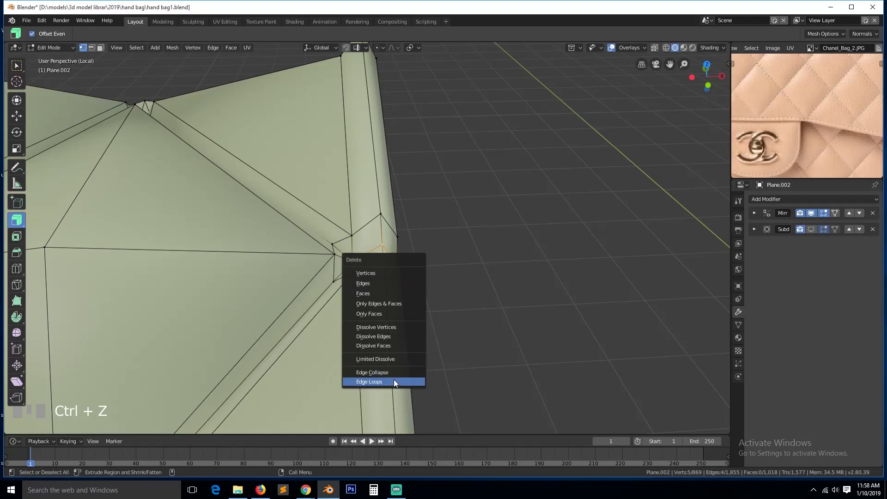
pyautogui.click(394, 379)
pyautogui.press('`')
pyautogui.moveTo(404, 293); pyautogui.dragTo(420, 288, button='middle')
pyautogui.hotkey('alt', 'a')
# - Dissolve the central edge loop crossing the rim at the neighbouring upper side notch
pyautogui.press('`')
pyautogui.moveTo(333, 273); pyautogui.dragTo(307, 264, button='middle')
pyautogui.scroll(-5, 411, 295)
pyautogui.press('`')
pyautogui.scroll(3, 311, 259)
pyautogui.press('`')
pyautogui.scroll(-2, 307, 264)
pyautogui.keyDown('alt'); pyautogui.click(307, 264); pyautogui.keyUp('alt')
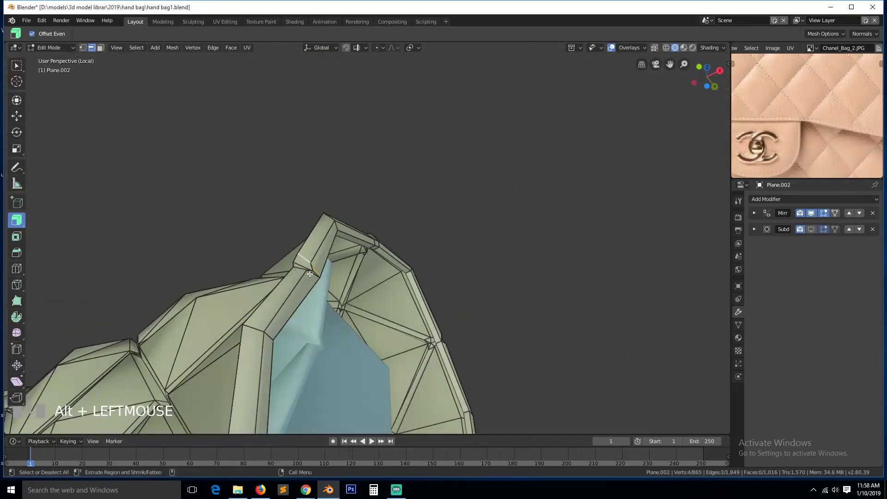
pyautogui.press('`')
pyautogui.moveTo(300, 263); pyautogui.dragTo(377, 350, button='middle')
pyautogui.hotkey('ctrl', 'x')
# - Dissolve the central cross-rim edge loop at the following side notch further down the flap
pyautogui.press('`')
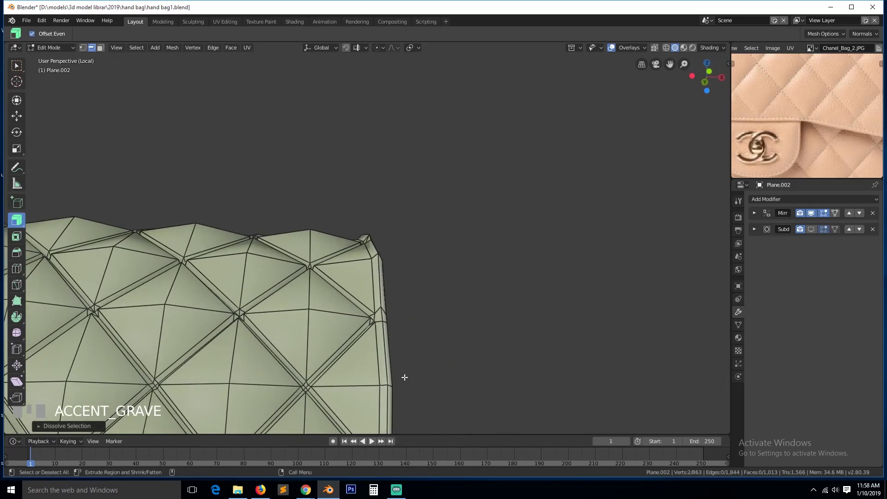
pyautogui.scroll(2, 390, 356)
pyautogui.keyDown('alt'); pyautogui.click(345, 384); pyautogui.keyUp('alt')
pyautogui.hotkey('ctrl', 'x')
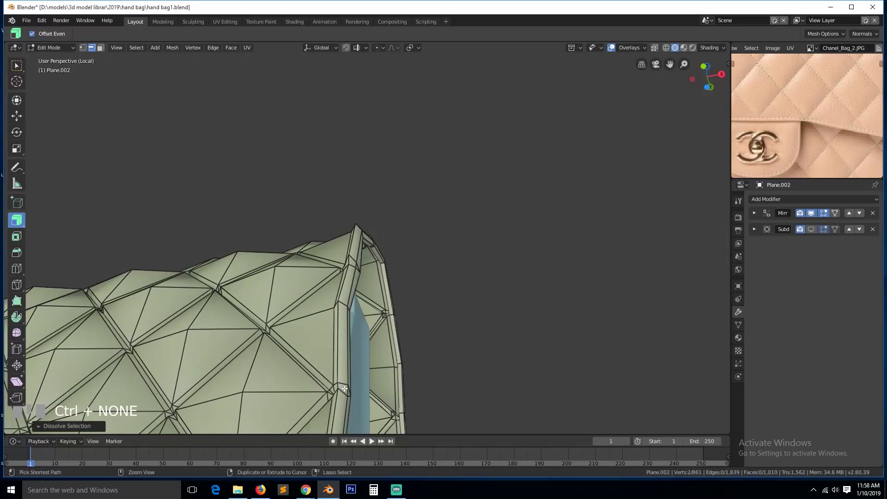
# - Delete the stray vertex on the rim at the flap's lower corner
pyautogui.scroll(-3, 346, 386)
pyautogui.press('`')
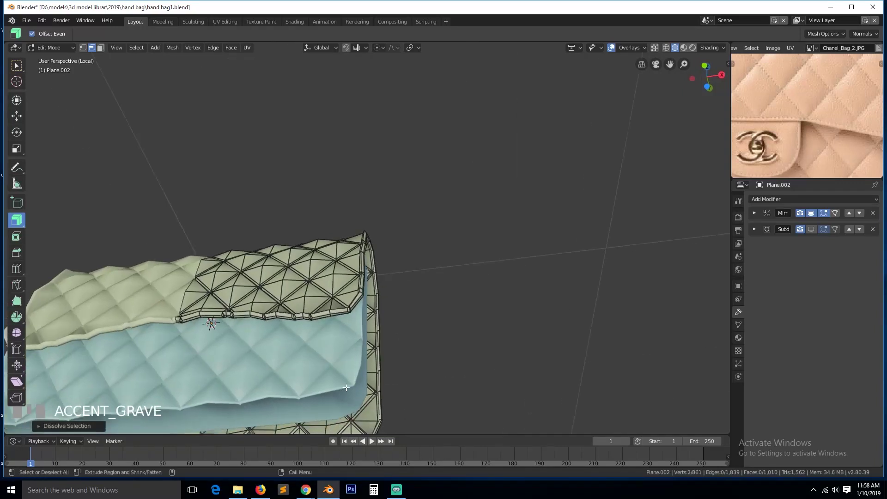
pyautogui.scroll(3, 349, 384)
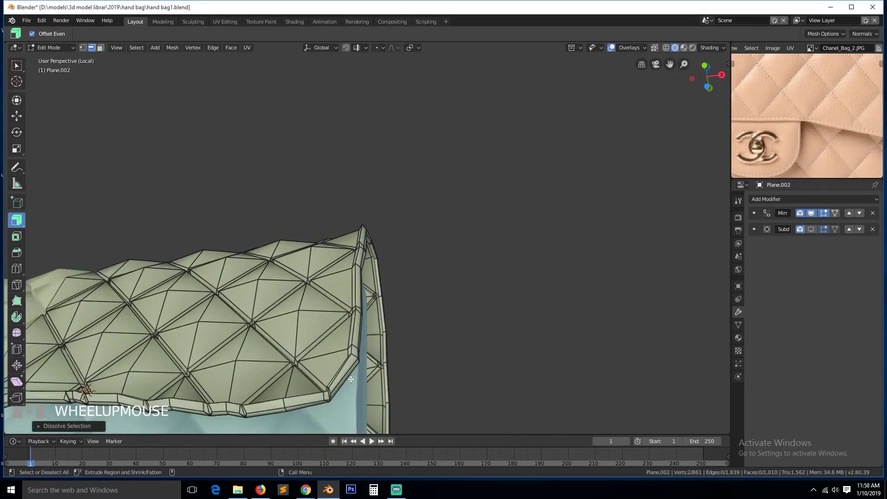
pyautogui.keyDown('alt'); pyautogui.click(326, 395); pyautogui.keyUp('alt')
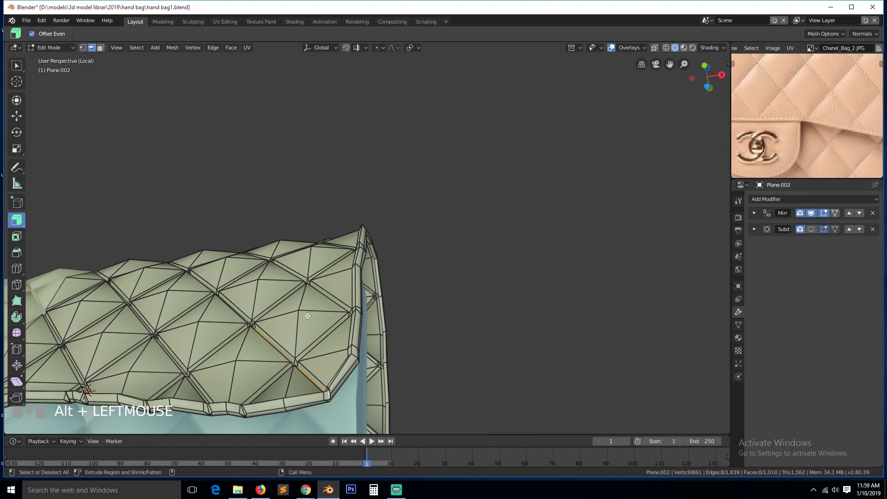
pyautogui.press('KP_Decimal')
pyautogui.press('`')
pyautogui.hotkey('alt', 'a')
pyautogui.moveTo(360, 366); pyautogui.dragTo(393, 328, button='middle')
pyautogui.press('1')
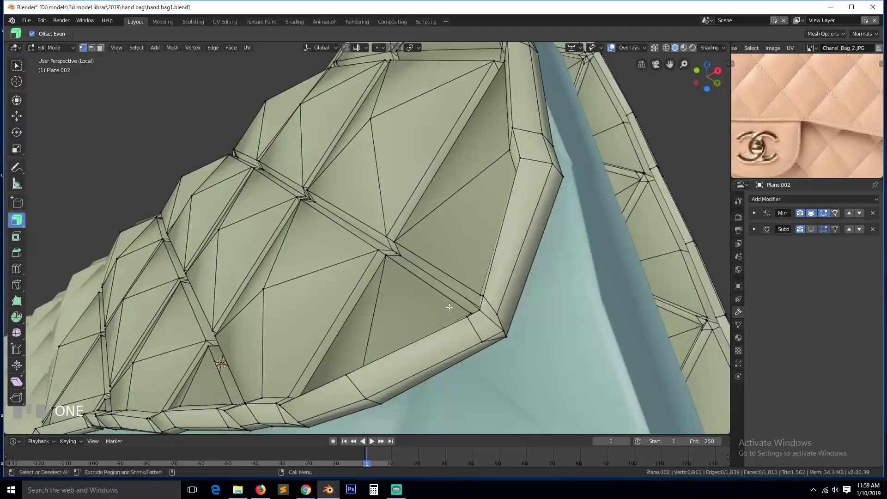
pyautogui.press('`')
pyautogui.click(497, 257)
pyautogui.press('x')
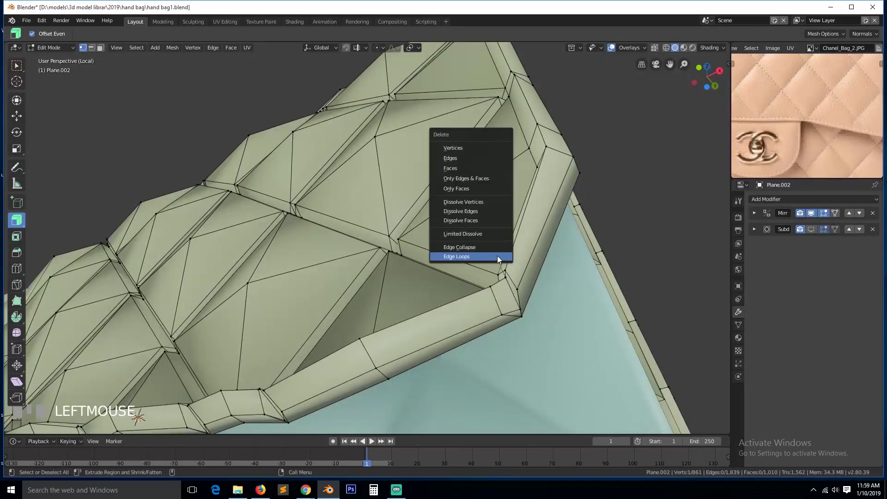
pyautogui.click(461, 147)
pyautogui.press('`')
pyautogui.moveTo(487, 345); pyautogui.dragTo(341, 341, button='middle')
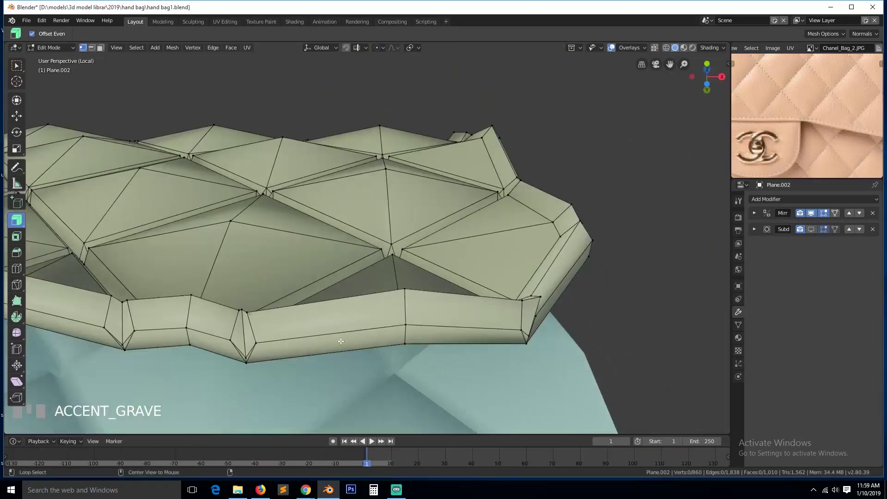
pyautogui.keyDown('alt'); pyautogui.click(245, 337); pyautogui.keyUp('alt')
pyautogui.moveTo(245, 337); pyautogui.dragTo(249, 375, button='middle')
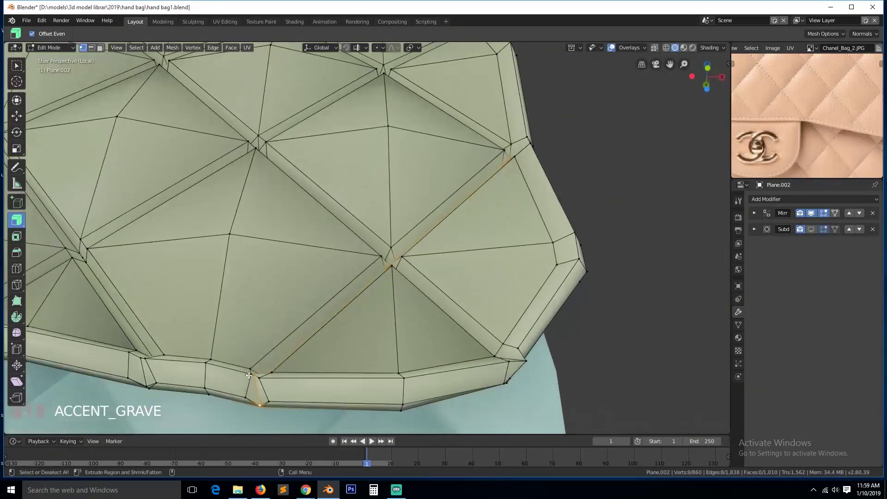
# - Select the central edges crossing the lower rim at the notch beside the corner and dissolve them
pyautogui.press('2')
pyautogui.press('`')
pyautogui.moveTo(439, 222); pyautogui.dragTo(334, 326, button='middle')
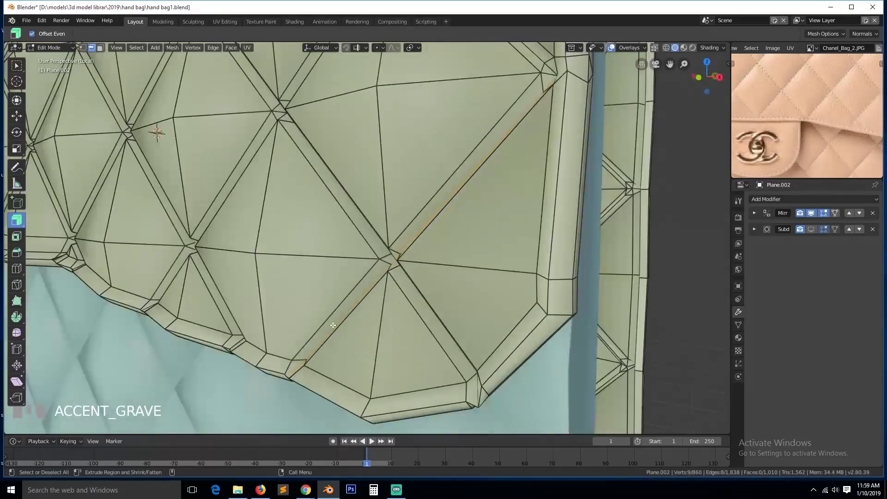
pyautogui.moveTo(299, 356); pyautogui.dragTo(257, 325, button='middle')
pyautogui.click(251, 362)
pyautogui.keyDown('ctrl'); pyautogui.click(238, 283); pyautogui.keyUp('ctrl')
pyautogui.moveTo(237, 283); pyautogui.dragTo(252, 351, button='middle')
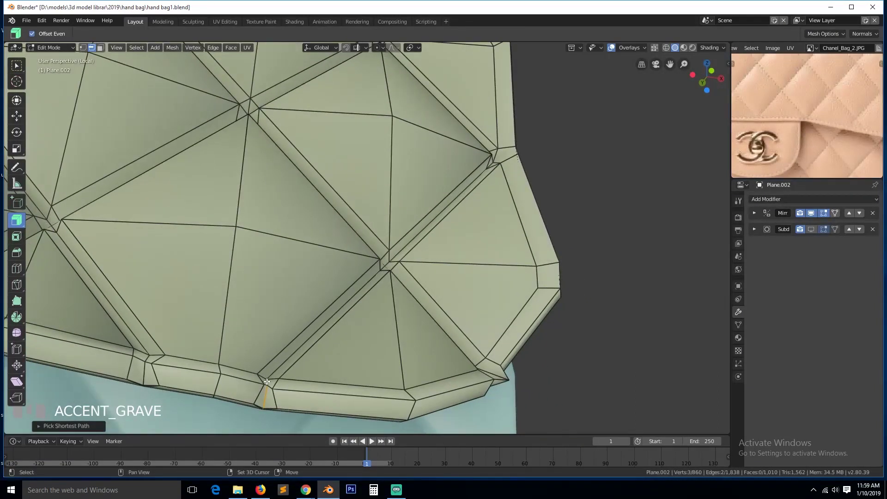
pyautogui.keyDown('shift'); pyautogui.click(270, 381); pyautogui.keyUp('shift')
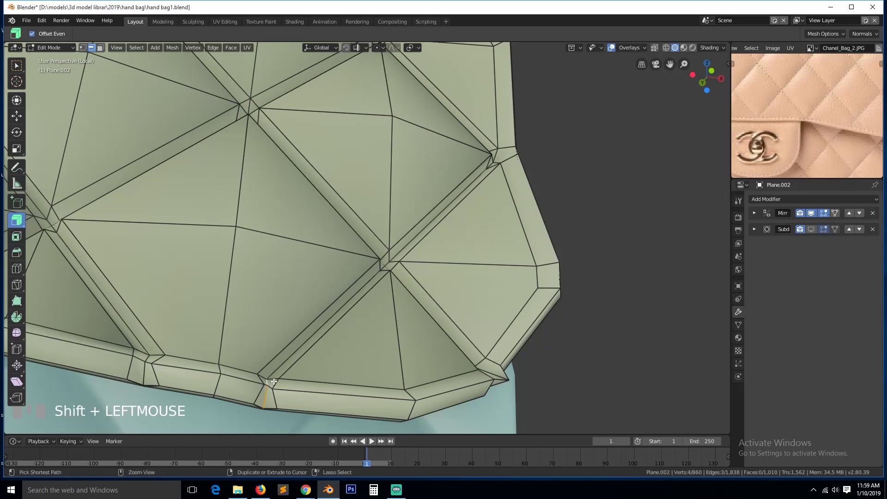
pyautogui.hotkey('ctrl', 'x')
# - Connect the notch's crease-end vertex to the adjacent middle-loop vertex on the rim with a new edge
pyautogui.press('1')
pyautogui.click(264, 384)
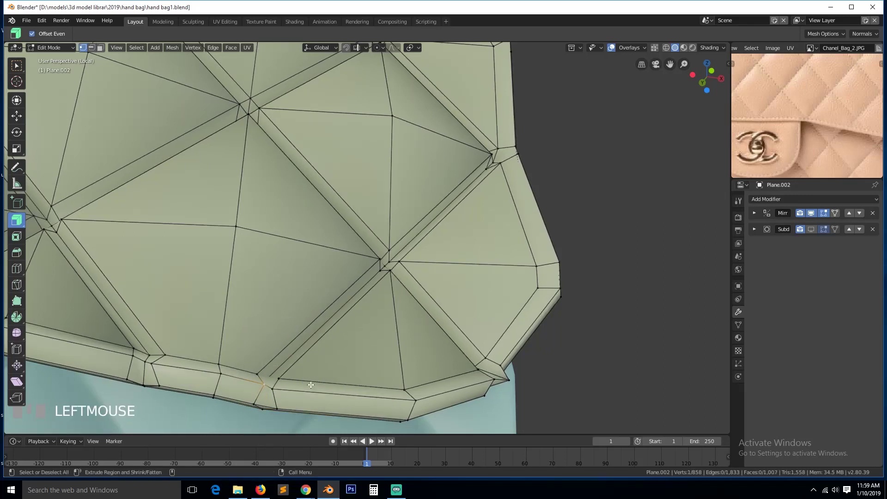
pyautogui.press('`')
pyautogui.click(276, 383)
pyautogui.keyDown('shift'); pyautogui.click(277, 400); pyautogui.keyUp('shift')
pyautogui.press('j')
pyautogui.press('a')
# - Dissolve the central edges crossing the rim at the next notch along the flap's lower border
pyautogui.moveTo(177, 381); pyautogui.dragTo(149, 271, button='middle')
pyautogui.press('2')
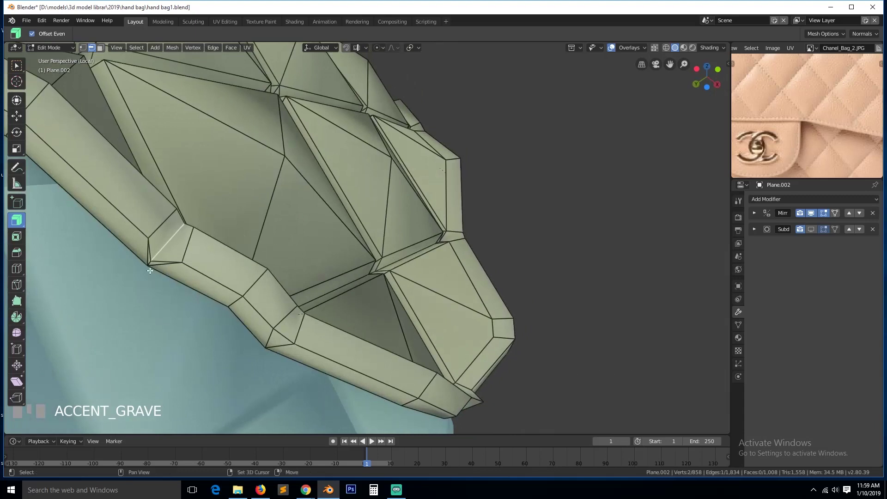
pyautogui.keyDown('shift'); pyautogui.click(151, 261); pyautogui.keyUp('shift')
pyautogui.hotkey('ctrl', 'z')
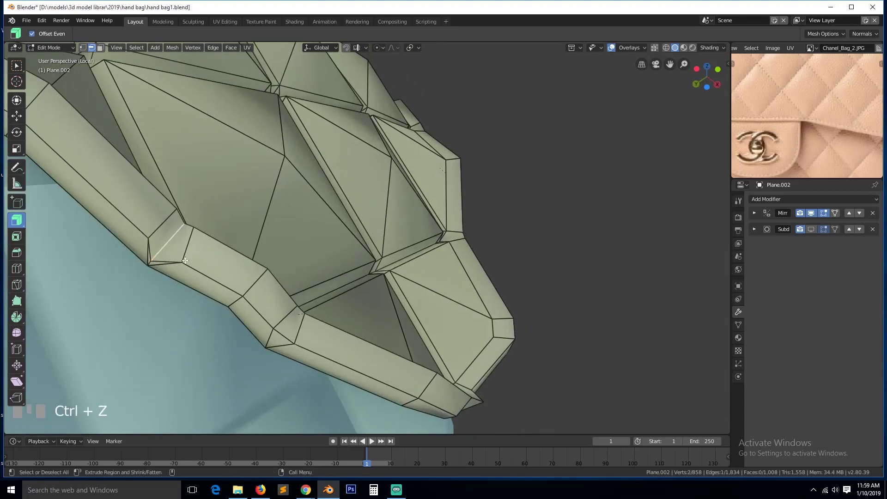
pyautogui.keyDown('shift'); pyautogui.click(149, 263); pyautogui.keyUp('shift')
pyautogui.hotkey('ctrl', 'z')
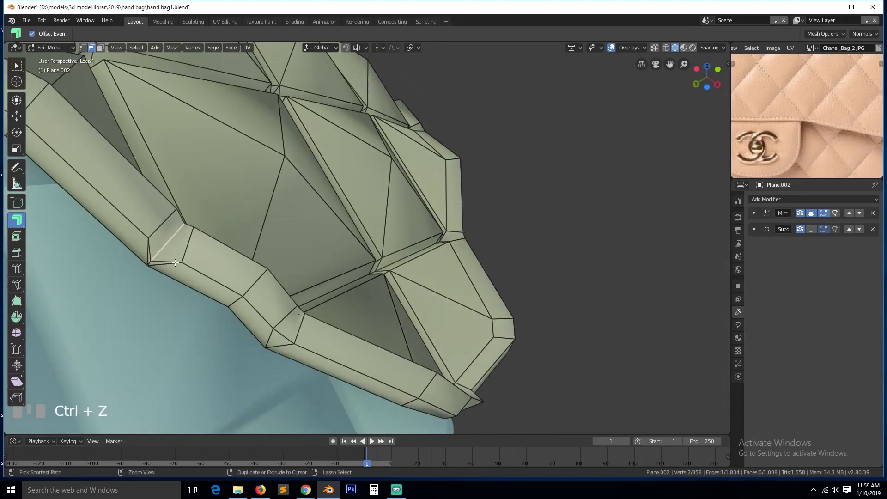
pyautogui.keyDown('shift'); pyautogui.click(150, 265); pyautogui.keyUp('shift')
pyautogui.hotkey('ctrl', 'x')
pyautogui.press('`')
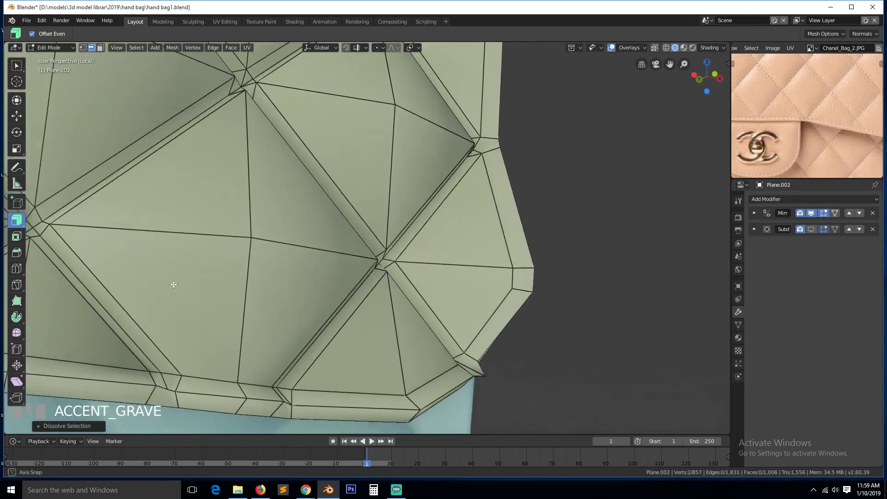
# - Dissolve the leftover short edge between the crease end and the rim's middle loop at the same notch
pyautogui.press('1')
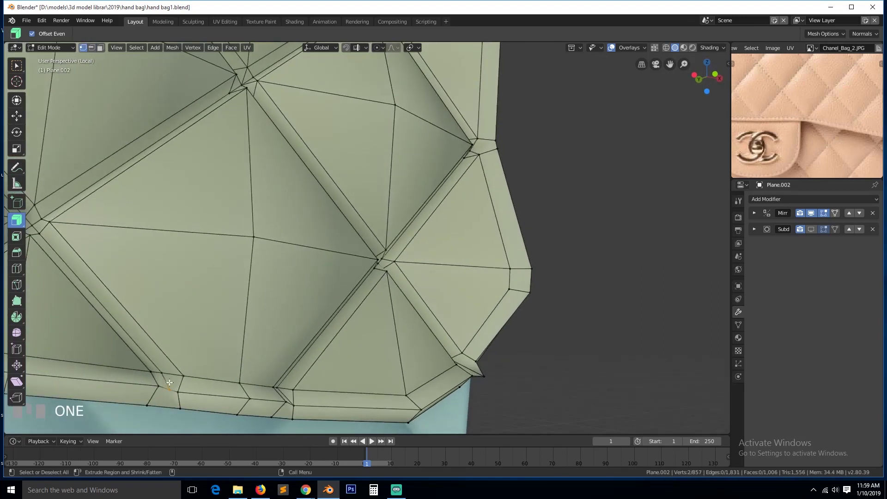
pyautogui.press('2')
pyautogui.click(168, 381)
pyautogui.hotkey('ctrl', 'x')
pyautogui.press('1')
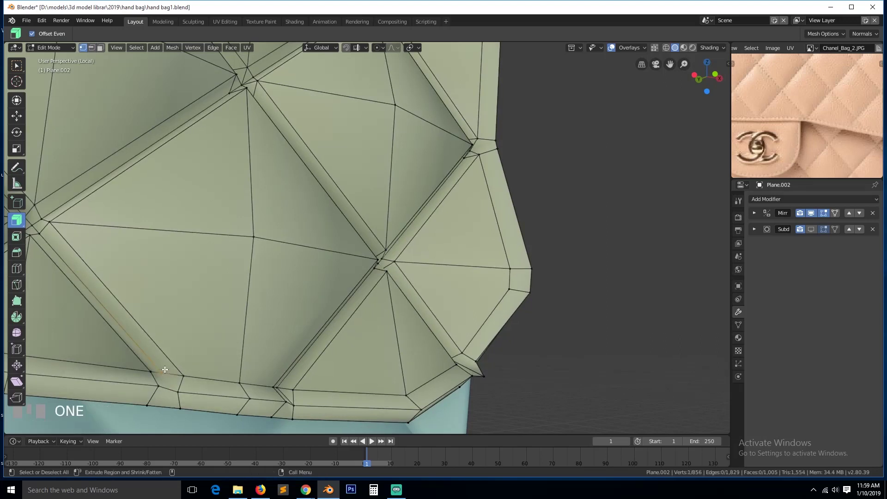
# - Join this notch's crease-end vertex to the neighbouring middle-loop vertex with an edge, clear the selection and switch to edge selection
pyautogui.click(165, 370)
pyautogui.keyDown('shift'); pyautogui.click(179, 389); pyautogui.keyUp('shift')
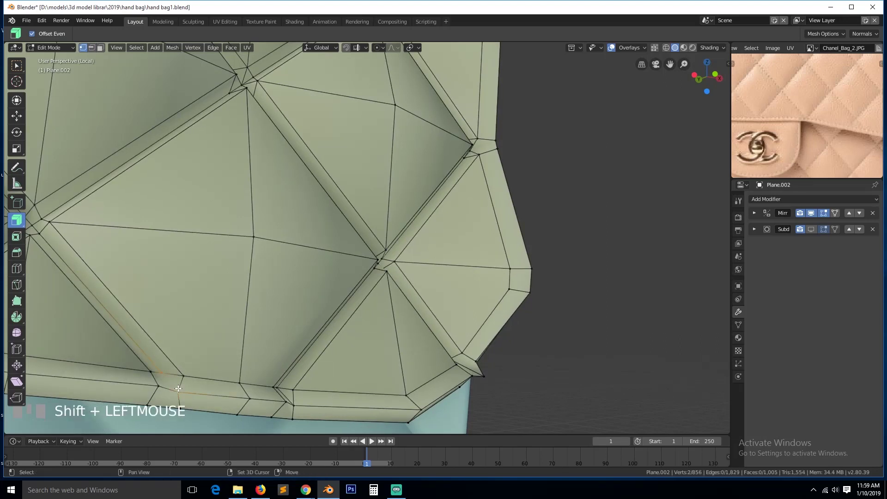
pyautogui.press('j')
pyautogui.scroll(-3, 167, 290)
pyautogui.hotkey('alt', 'a')
pyautogui.press('2')
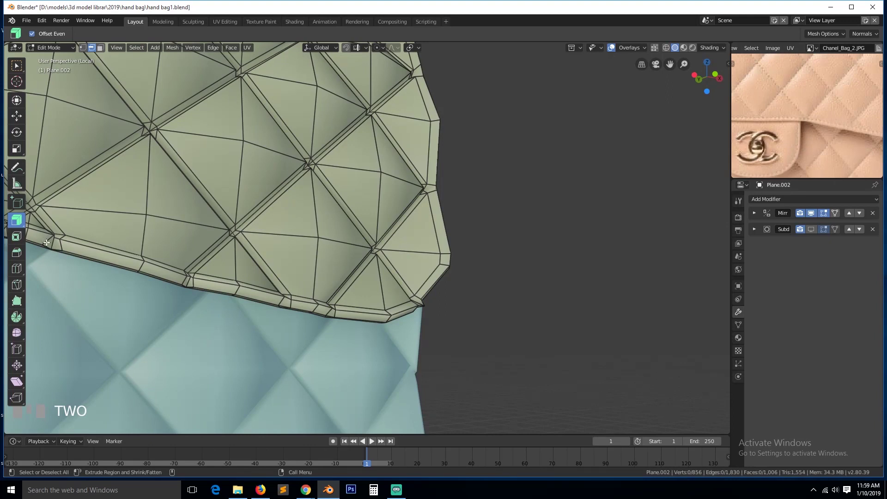
# - Slide the bunched middle-loop vertices apart along the rim at the next notch on the flap's lower border
pyautogui.keyDown('alt'); pyautogui.click(54, 244); pyautogui.keyUp('alt')
pyautogui.press('KP_Decimal')
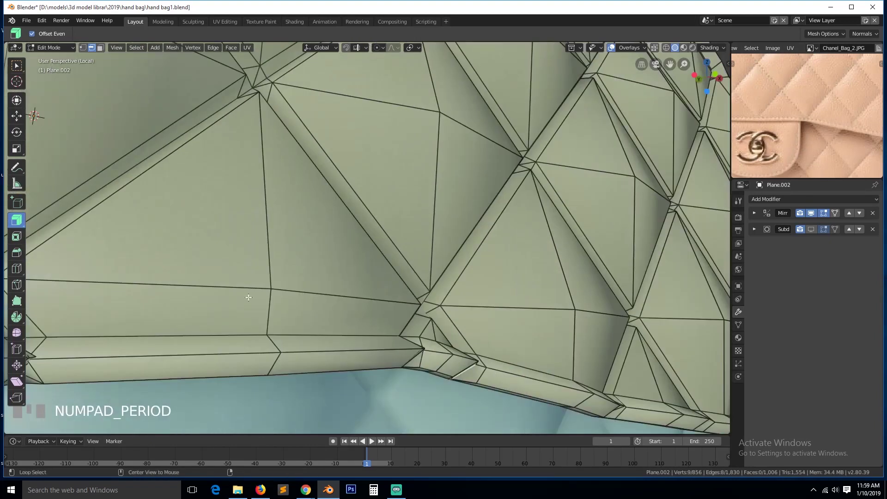
pyautogui.hotkey('alt', 'a')
pyautogui.press('`')
pyautogui.moveTo(217, 300); pyautogui.dragTo(278, 329, button='middle')
pyautogui.press('1')
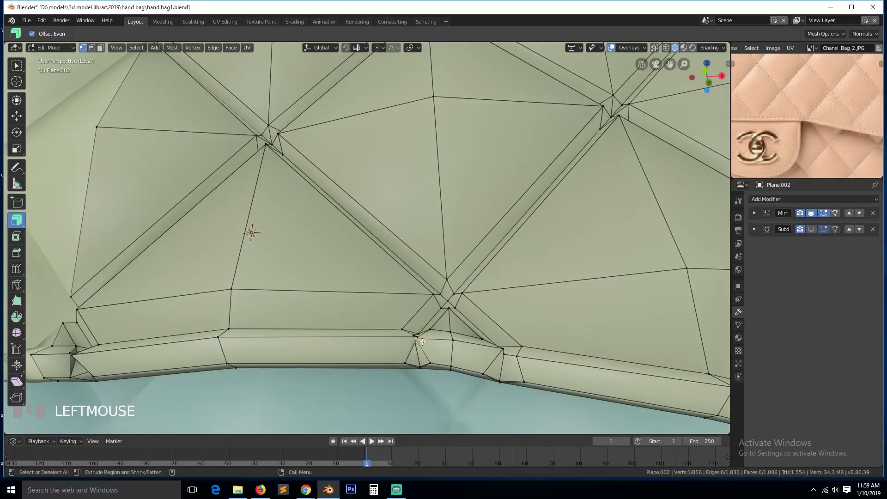
pyautogui.click(415, 339)
pyautogui.press('g')
pyautogui.press('g')
pyautogui.click(415, 337)
pyautogui.press('g')
pyautogui.press('g')
pyautogui.click(286, 346)
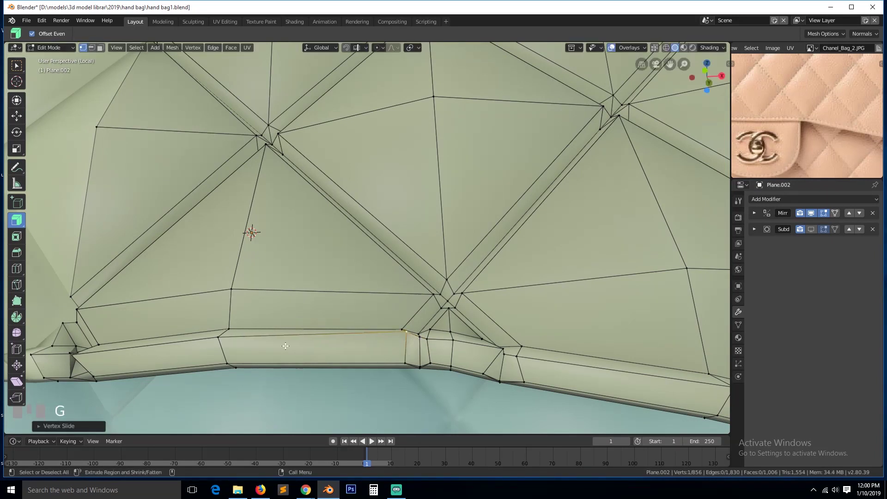
# - Slide the overlapping middle-loop vertices apart at the notch nearest the flap's mirrored centre
pyautogui.click(76, 351)
pyautogui.press('g')
pyautogui.press('g')
pyautogui.click(50, 353)
pyautogui.click(70, 358)
pyautogui.press('g')
pyautogui.press('g')
pyautogui.click(97, 363)
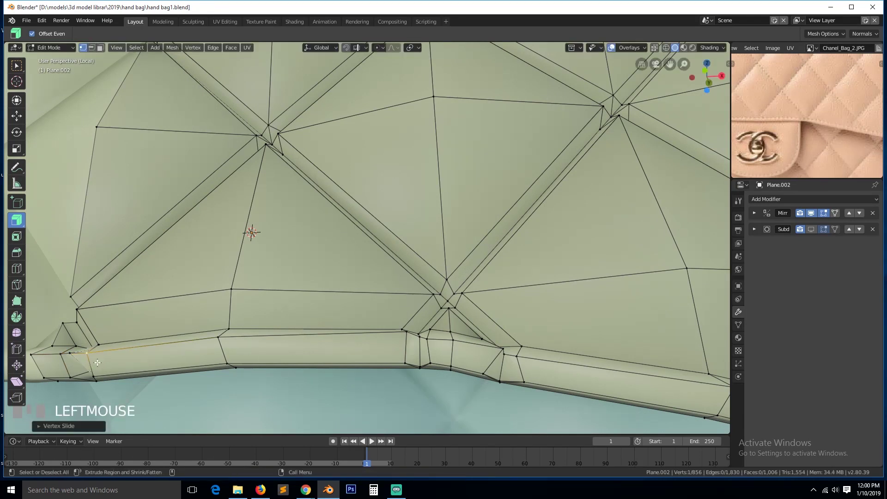
pyautogui.click(76, 353)
pyautogui.press('g')
pyautogui.press('g')
pyautogui.click(92, 365)
# - Leave Edit Mode, save the file, and resume editing the flap mesh
pyautogui.scroll(-10, 216, 354)
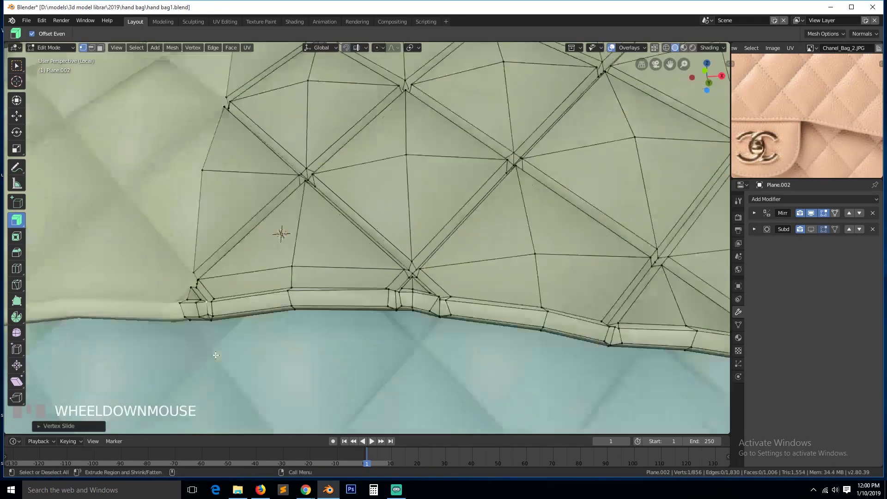
pyautogui.press('Tab')
pyautogui.hotkey('ctrl', 's')
pyautogui.moveTo(441, 254); pyautogui.dragTo(578, 205, button='middle')
pyautogui.press('Tab')
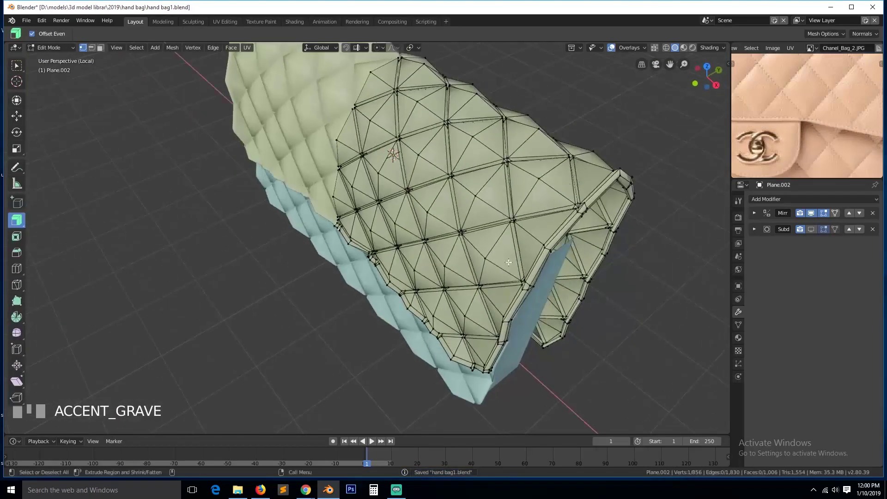
# - Dissolve the central edges crossing the rim at the upper notch on the flap's side border
pyautogui.press('2')
pyautogui.press('`')
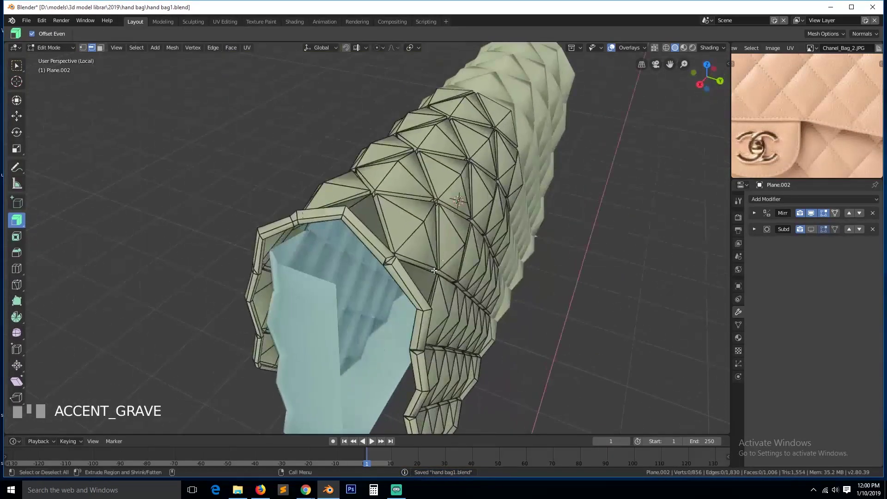
pyautogui.keyDown('alt'); pyautogui.click(388, 261); pyautogui.keyUp('alt')
pyautogui.press('KP_Decimal')
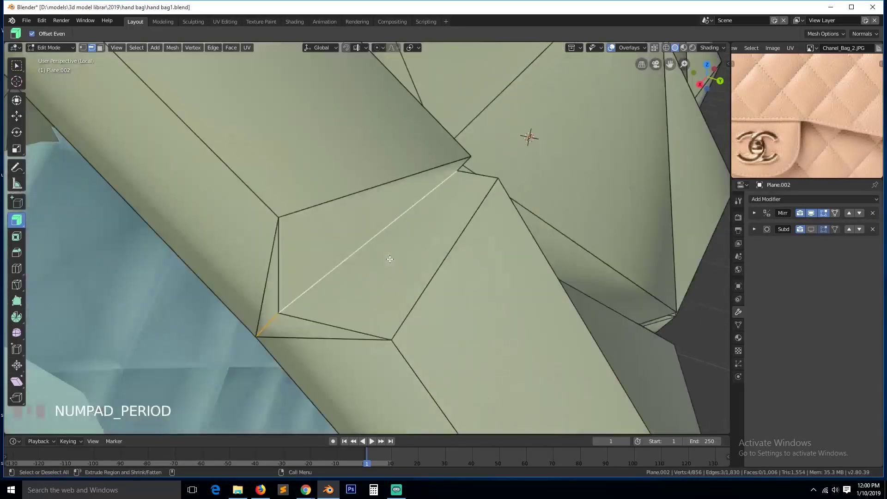
pyautogui.press('`')
pyautogui.scroll(-2, 392, 228)
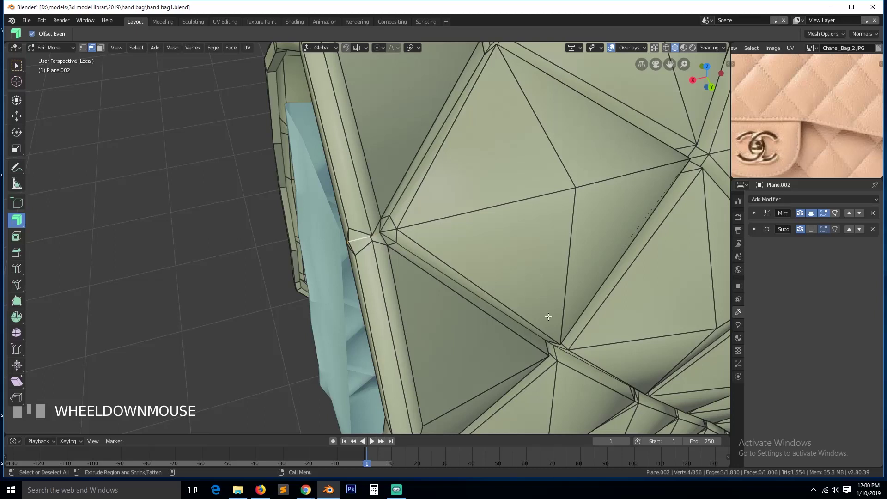
pyautogui.hotkey('ctrl', 'x')
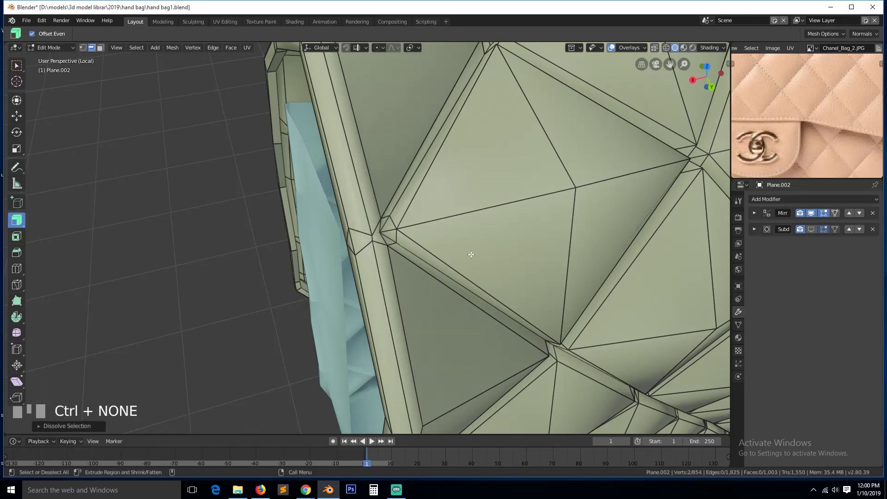
# - Merge the pair of outer-edge rim vertices at this side notch into one
pyautogui.press('`')
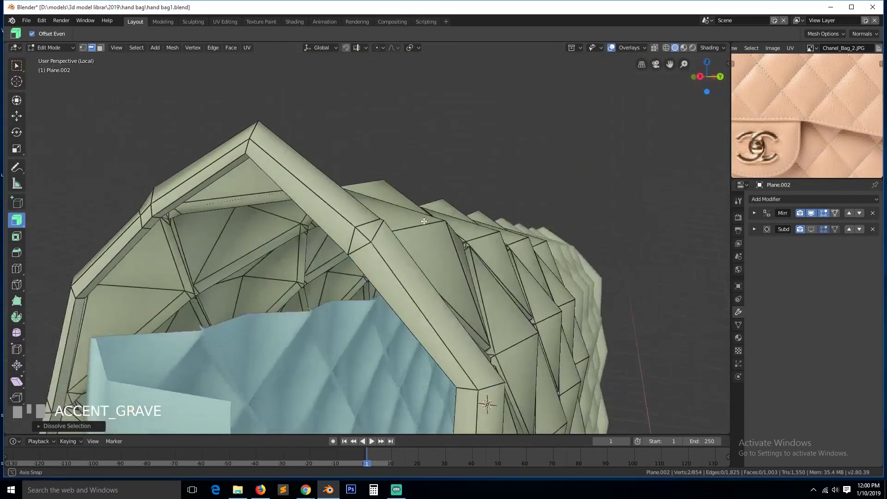
pyautogui.moveTo(424, 221); pyautogui.dragTo(422, 244, button='middle')
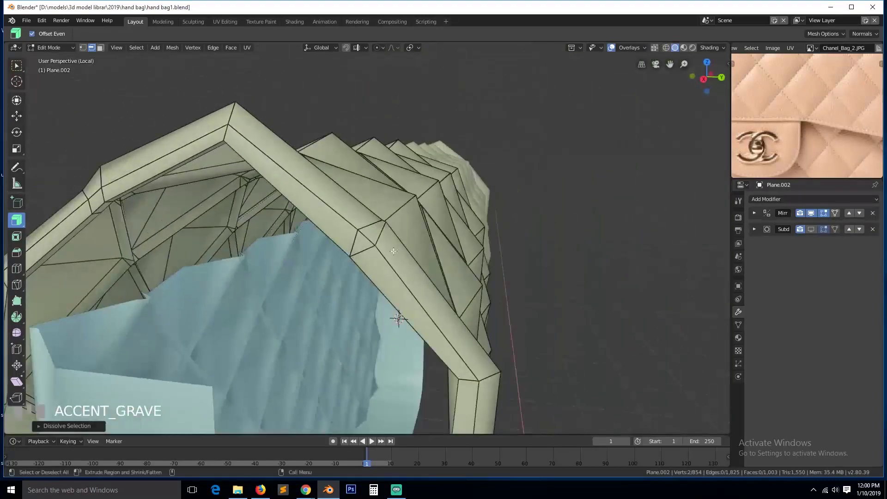
pyautogui.scroll(2, 356, 220)
pyautogui.click(357, 219)
pyautogui.press('`')
pyautogui.keyDown('shift'); pyautogui.click(357, 219); pyautogui.keyUp('shift')
pyautogui.hotkey('alt', 'm')
pyautogui.click(378, 234)
# - Merge the remaining pair of middle-loop vertices at the same side notch into one
pyautogui.press('`')
pyautogui.click(370, 231)
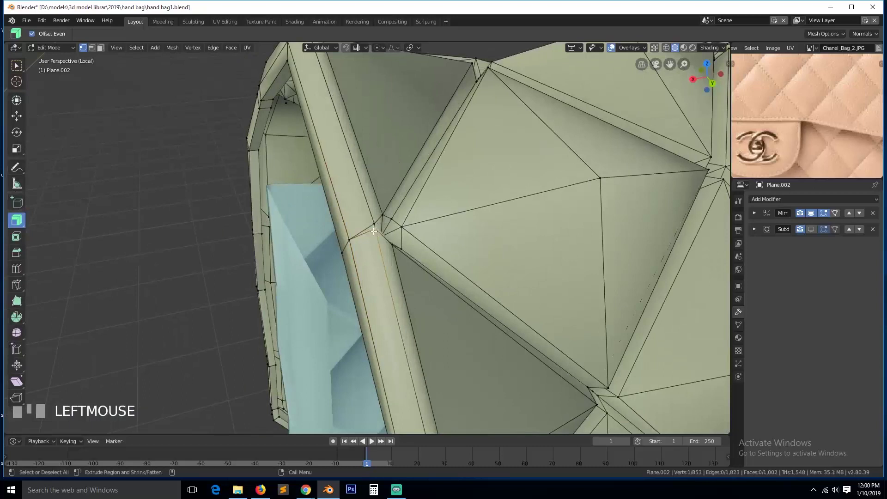
pyautogui.keyDown('shift'); pyautogui.click(385, 236); pyautogui.keyUp('shift')
pyautogui.press('m')
pyautogui.click(385, 236)
# - Try to dissolve the central edges crossing the rim at the next notch down the side border
pyautogui.press('`')
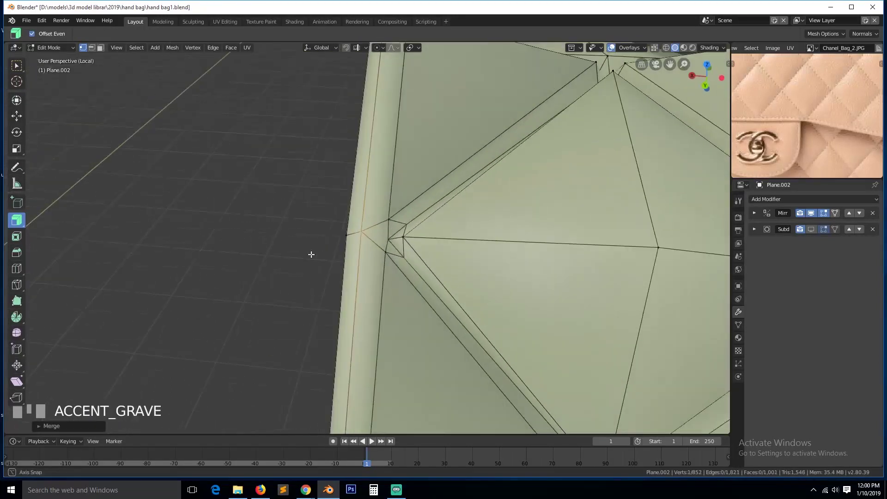
pyautogui.scroll(-2, 361, 277)
pyautogui.press('`')
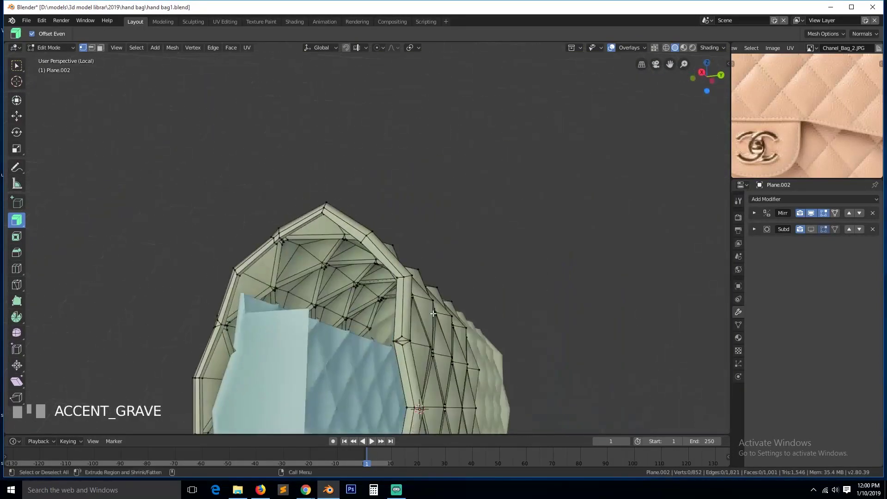
pyautogui.keyDown('alt'); pyautogui.click(400, 339); pyautogui.keyUp('alt')
pyautogui.press('KP_Decimal')
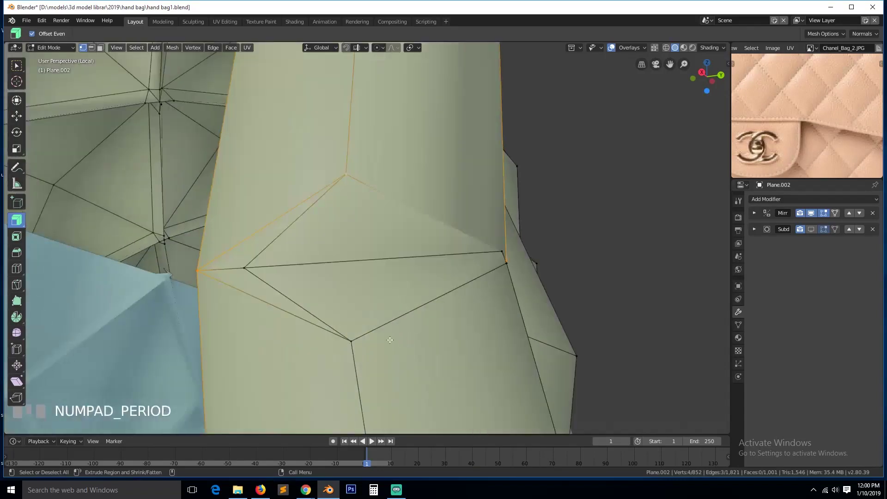
pyautogui.press('`')
pyautogui.scroll(-6, 390, 340)
pyautogui.moveTo(499, 367); pyautogui.dragTo(355, 268, button='middle')
pyautogui.keyDown('alt'); pyautogui.click(355, 268); pyautogui.keyUp('alt')
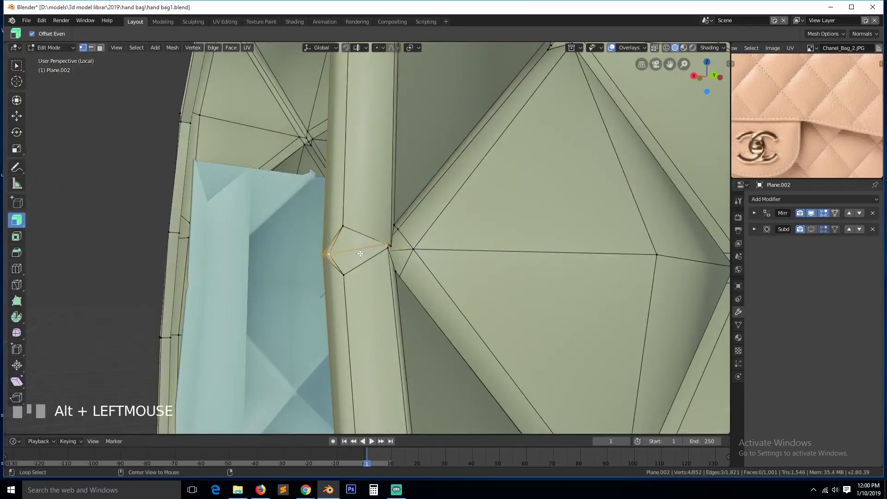
pyautogui.press('`')
pyautogui.hotkey('ctrl', 'x')
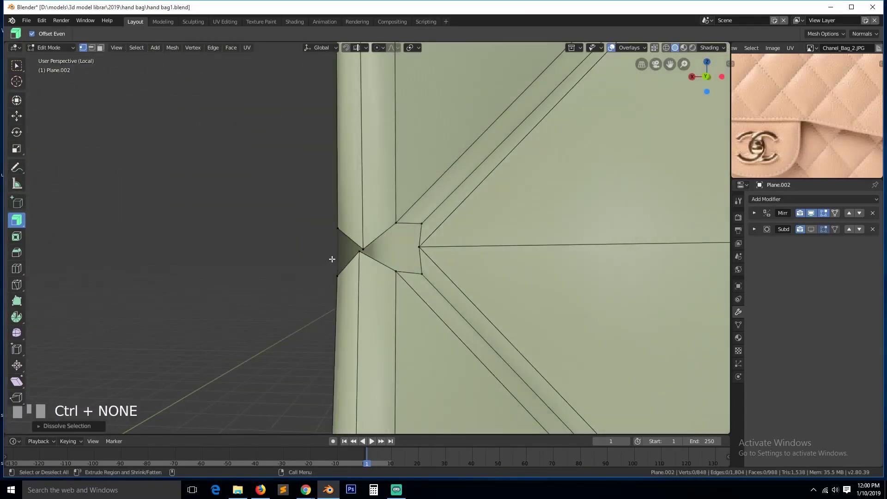
pyautogui.press('`')
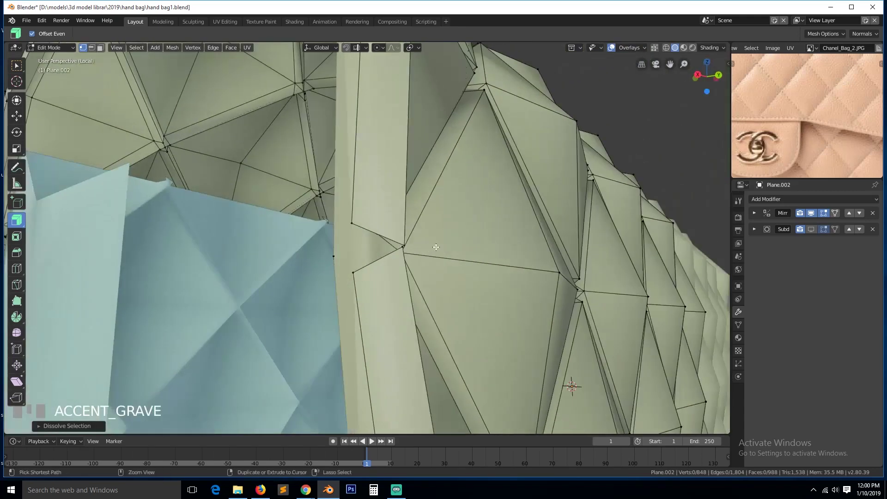
pyautogui.hotkey('ctrl', 'z')
# - Merge the three outer-edge rim vertices around that notch's crease end into one
pyautogui.click(327, 252)
pyautogui.keyDown('shift'); pyautogui.click(356, 273); pyautogui.keyUp('shift')
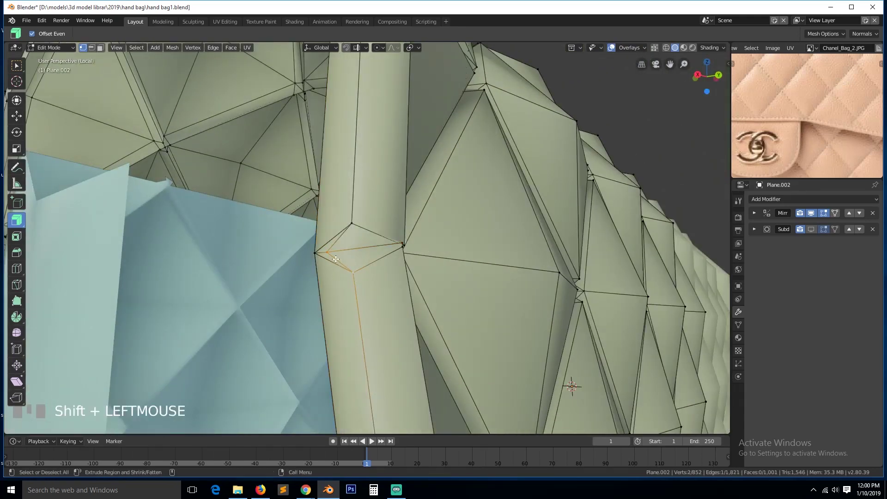
pyautogui.click(341, 266)
pyautogui.keyDown('shift'); pyautogui.click(339, 261); pyautogui.keyUp('shift')
pyautogui.hotkey('alt', 'm')
pyautogui.click(355, 224)
# - Merge the bunched middle-loop vertices behind that same notch into a single vertex
pyautogui.press('`')
pyautogui.moveTo(330, 269); pyautogui.dragTo(333, 267, button='middle')
pyautogui.click(356, 256)
pyautogui.keyDown('ctrl'); pyautogui.click(364, 258); pyautogui.keyUp('ctrl')
pyautogui.hotkey('alt', 'm')
pyautogui.click(361, 258)
# - Merge the bunched middle-loop vertices into one at the following notch on the flap's side border
pyautogui.scroll(-4, 366, 277)
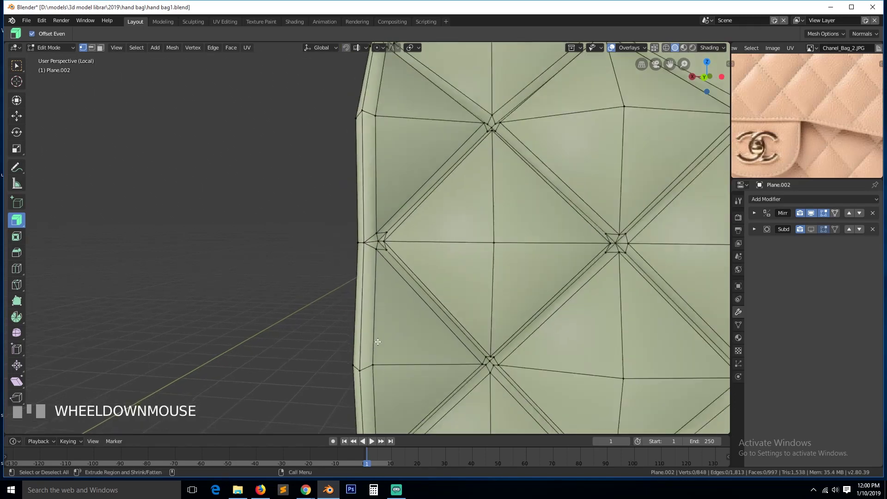
pyautogui.press('`')
pyautogui.scroll(-3, 414, 292)
pyautogui.click(368, 338)
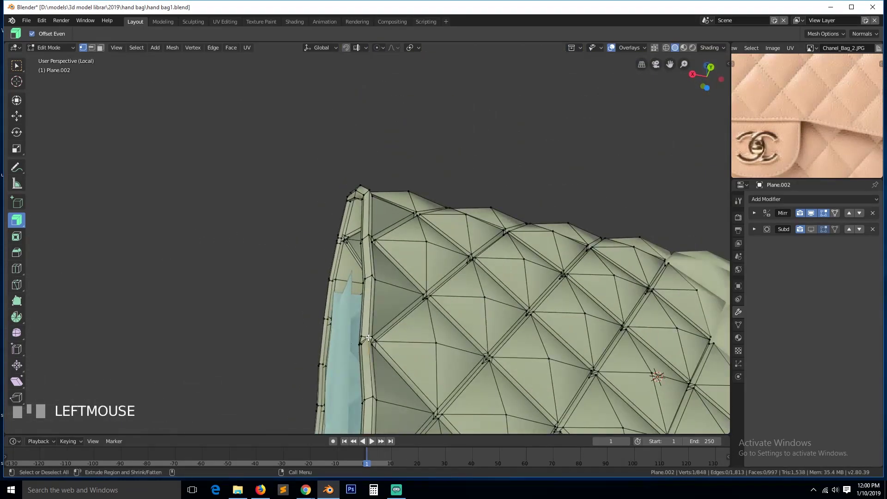
pyautogui.press('KP_Decimal')
pyautogui.press('`')
pyautogui.moveTo(445, 373); pyautogui.dragTo(389, 363, button='middle')
pyautogui.keyDown('ctrl'); pyautogui.click(381, 241); pyautogui.keyUp('ctrl')
pyautogui.hotkey('alt', 'm')
pyautogui.click(376, 252)
# - Merge the spread outer-edge rim vertices of this notch into one
pyautogui.click(279, 196)
pyautogui.keyDown('ctrl'); pyautogui.click(276, 317); pyautogui.keyUp('ctrl')
pyautogui.hotkey('alt', 'm')
pyautogui.click(289, 296)
# - Merge the three outer-edge rim vertices into one at the next uncleaned notch further down the side border
pyautogui.scroll(-3, 295, 312)
pyautogui.scroll(-5, 295, 313)
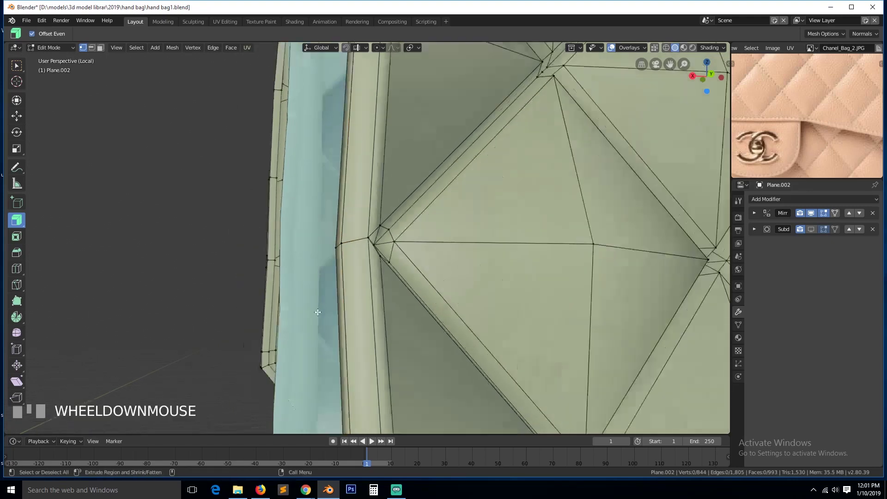
pyautogui.click(370, 305)
pyautogui.press('KP_Decimal')
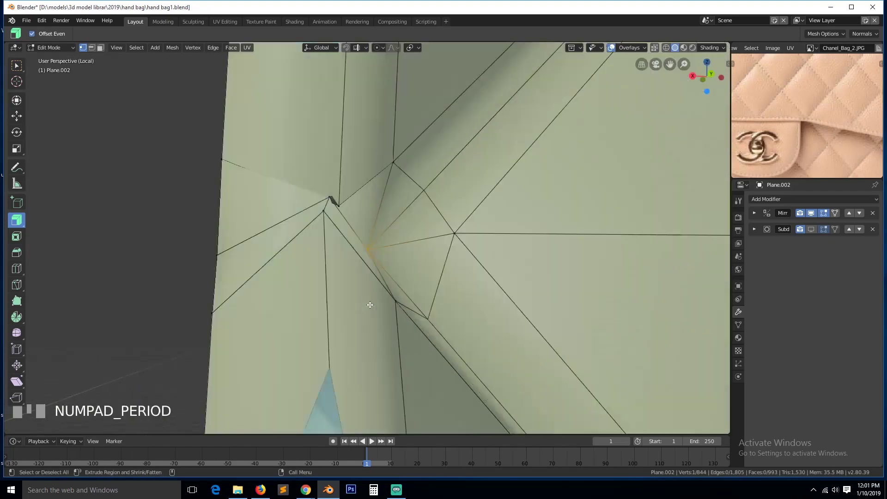
pyautogui.press('`')
pyautogui.click(344, 195)
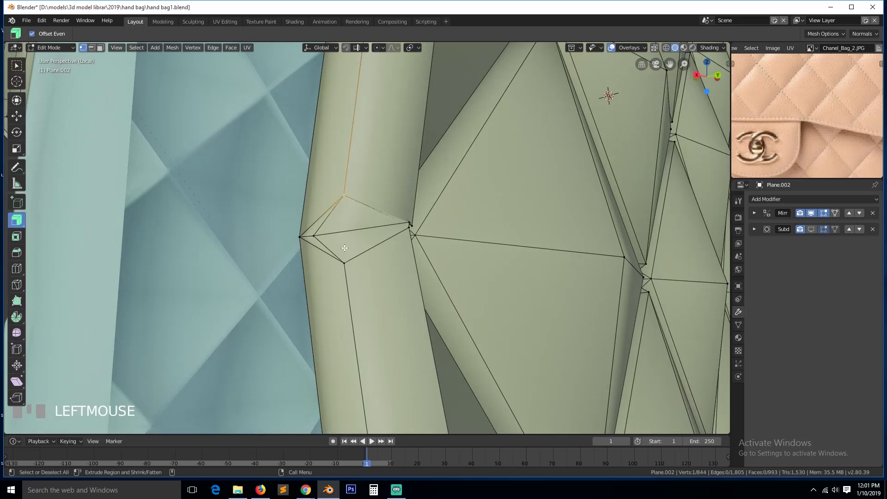
pyautogui.keyDown('ctrl'); pyautogui.click(348, 268); pyautogui.keyUp('ctrl')
pyautogui.hotkey('alt', 'm')
pyautogui.click(348, 267)
# - Merge the three bunched middle-loop vertices at this lower side notch into one and clear the selection
pyautogui.press('`')
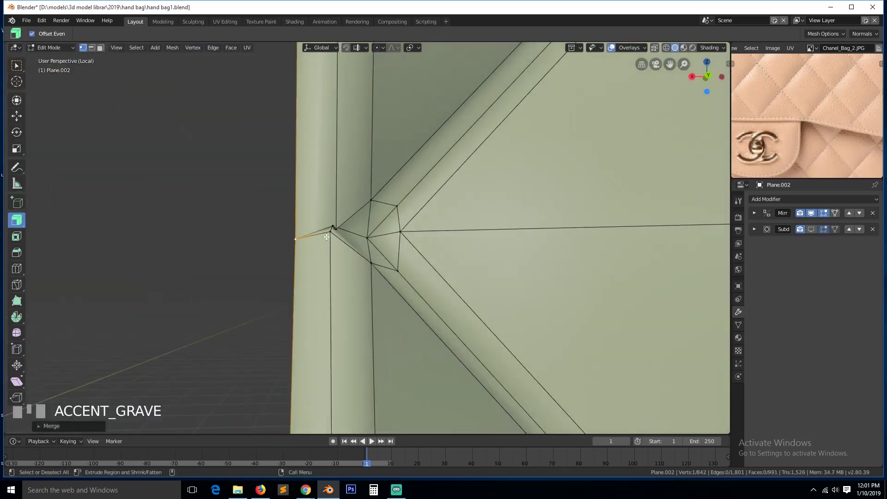
pyautogui.click(333, 237)
pyautogui.keyDown('ctrl'); pyautogui.click(332, 235); pyautogui.keyUp('ctrl')
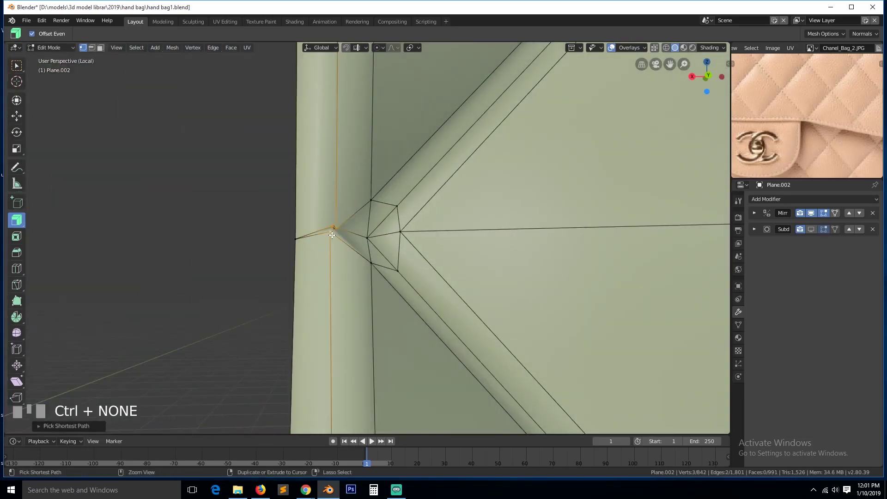
pyautogui.hotkey('alt', 'm')
pyautogui.click(338, 233)
pyautogui.press('a')
# - Save the file and merge the outer-edge rim vertices into one at the flap's lower corner notch
pyautogui.scroll(-5, 374, 299)
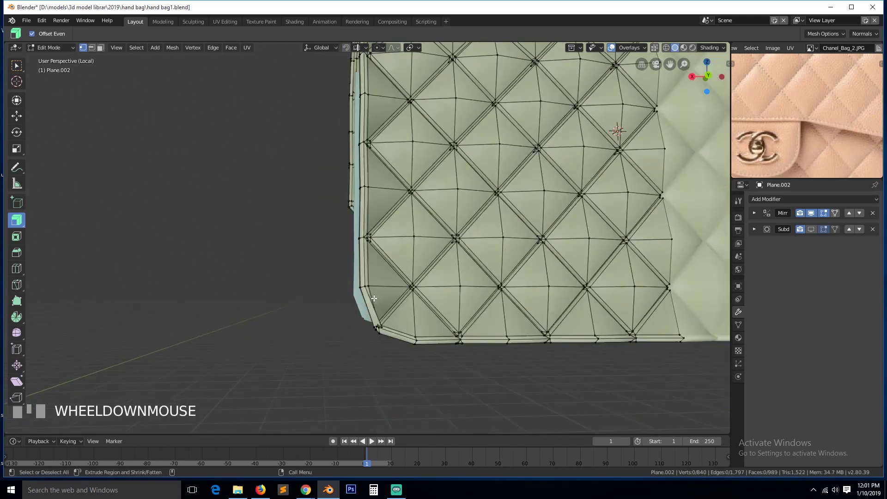
pyautogui.click(378, 335)
pyautogui.press('KP_Decimal')
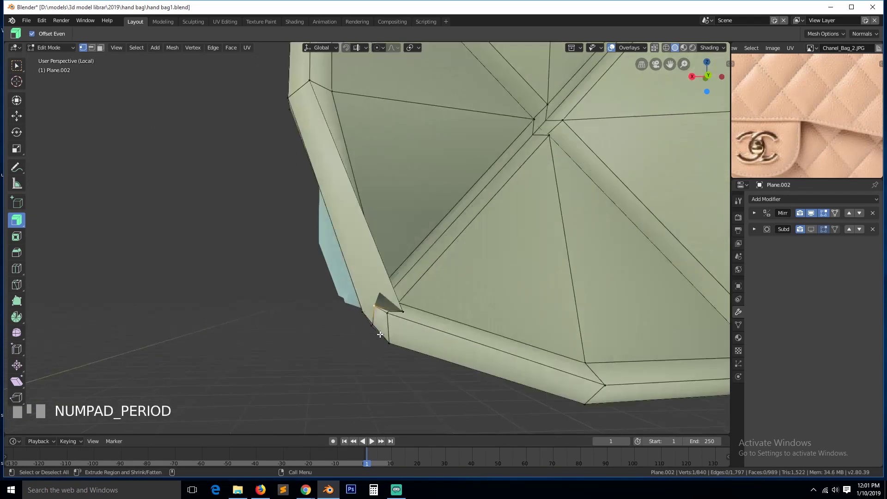
pyautogui.hotkey('ctrl', 's')
pyautogui.press('`')
pyautogui.moveTo(462, 282); pyautogui.dragTo(495, 287, button='middle')
pyautogui.click(210, 329)
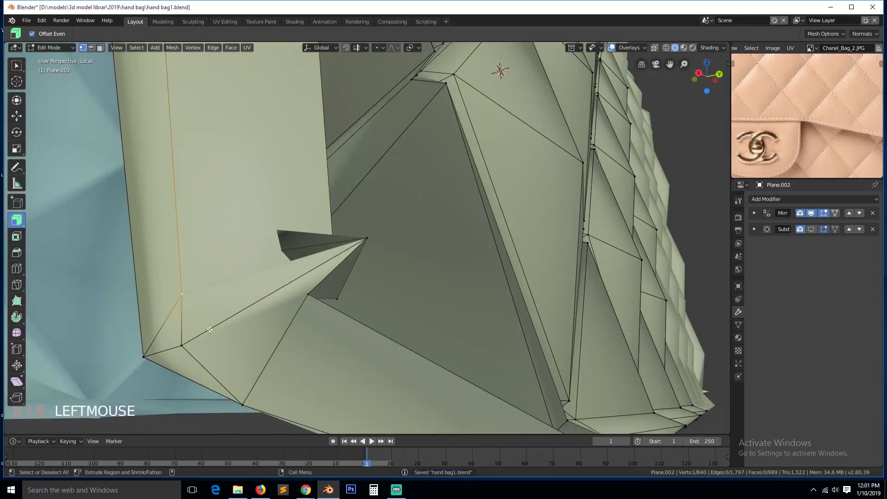
pyautogui.keyDown('ctrl'); pyautogui.click(245, 401); pyautogui.keyUp('ctrl')
pyautogui.hotkey('alt', 'm')
pyautogui.click(273, 335)
# - Merge the corner notch's middle-loop vertices into one in wireframe view, restore solid shading and clear the selection
pyautogui.press('`')
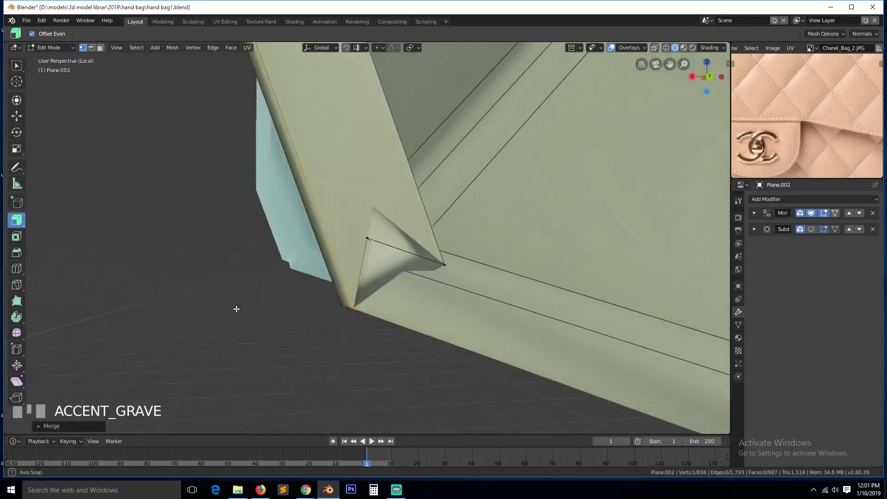
pyautogui.click(454, 251)
pyautogui.press('z')
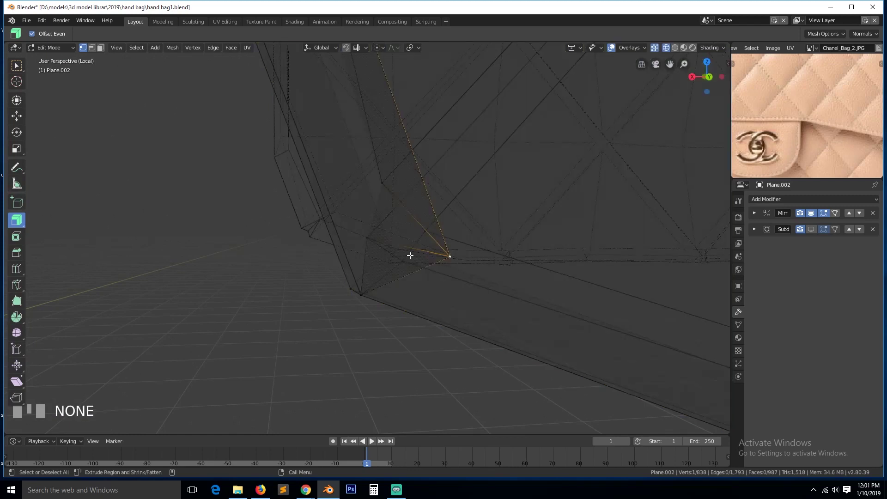
pyautogui.keyDown('ctrl'); pyautogui.click(407, 262); pyautogui.keyUp('ctrl')
pyautogui.hotkey('alt', 'm')
pyautogui.click(406, 261)
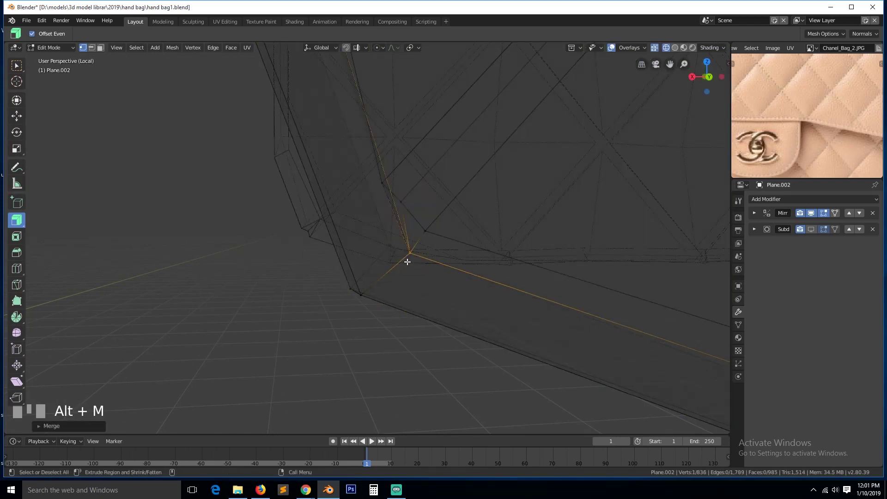
pyautogui.press('z')
pyautogui.click(526, 280)
pyautogui.hotkey('alt', 'a')
# - Slide one overlapping middle-loop vertex outward along the rim at the next uncleaned notch on the flap's bottom border
pyautogui.scroll(-2, 510, 290)
pyautogui.press('`')
pyautogui.moveTo(578, 323); pyautogui.dragTo(555, 311, button='middle')
pyautogui.scroll(-2, 555, 310)
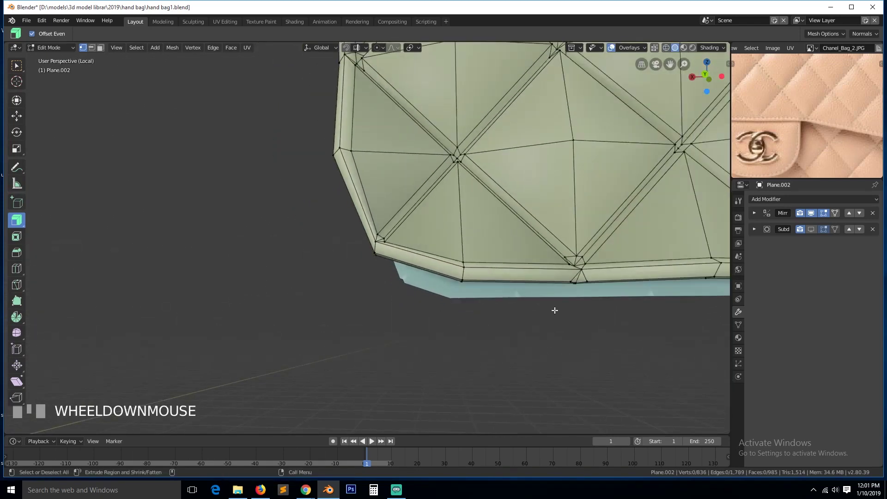
pyautogui.click(579, 267)
pyautogui.press('KP_Decimal')
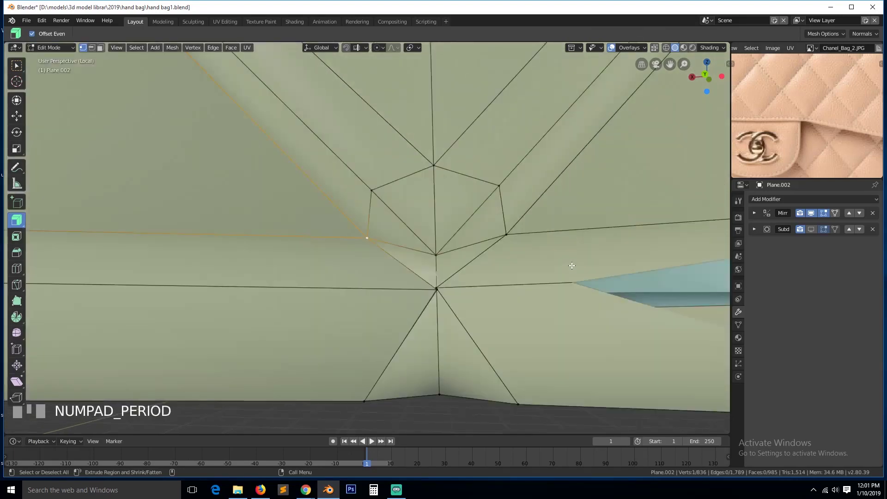
pyautogui.press('`')
pyautogui.scroll(2, 535, 319)
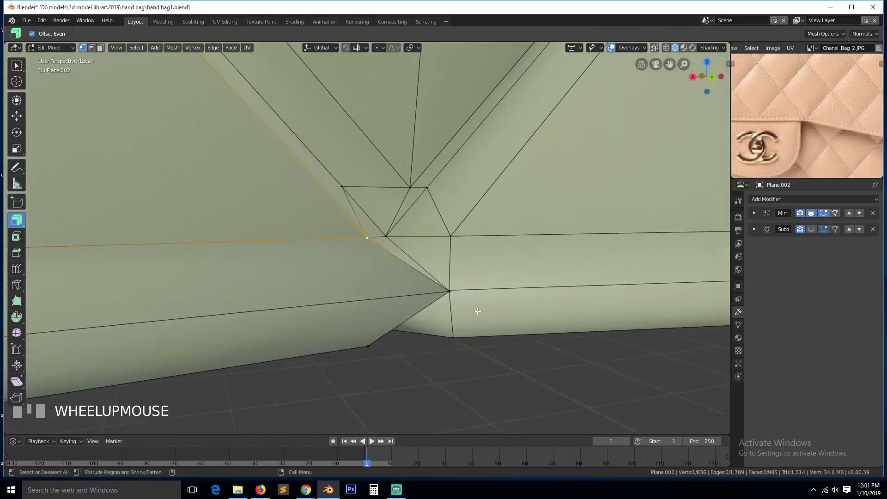
pyautogui.click(442, 294)
pyautogui.press('h')
pyautogui.hotkey('ctrl', 'z')
pyautogui.hotkey('ctrl', 'z')
pyautogui.press('g')
pyautogui.press('g')
pyautogui.click(479, 285)
pyautogui.keyDown('ctrl'); pyautogui.click(446, 294); pyautogui.keyUp('ctrl')
pyautogui.keyDown('shift'); pyautogui.click(442, 288); pyautogui.keyUp('shift')
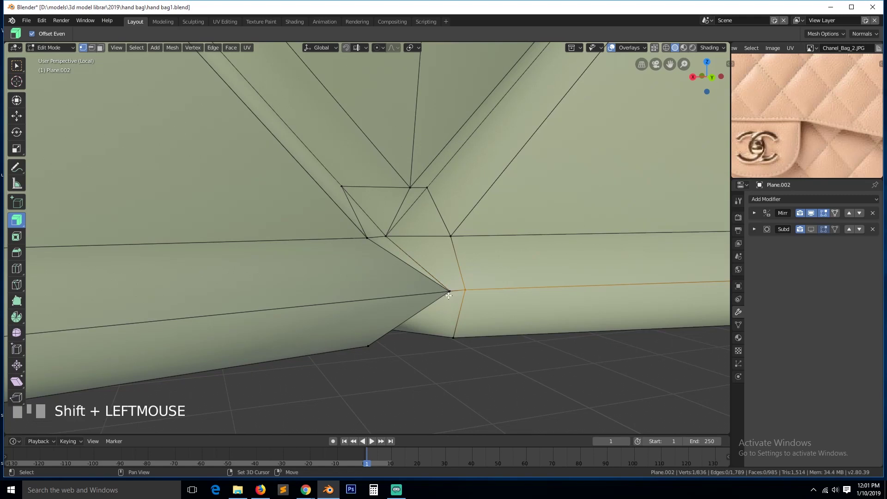
# - Slide the opposite middle-loop vertex at this bottom notch, and merge the notch's three middle-loop vertices into one
pyautogui.press('`')
pyautogui.click(388, 292)
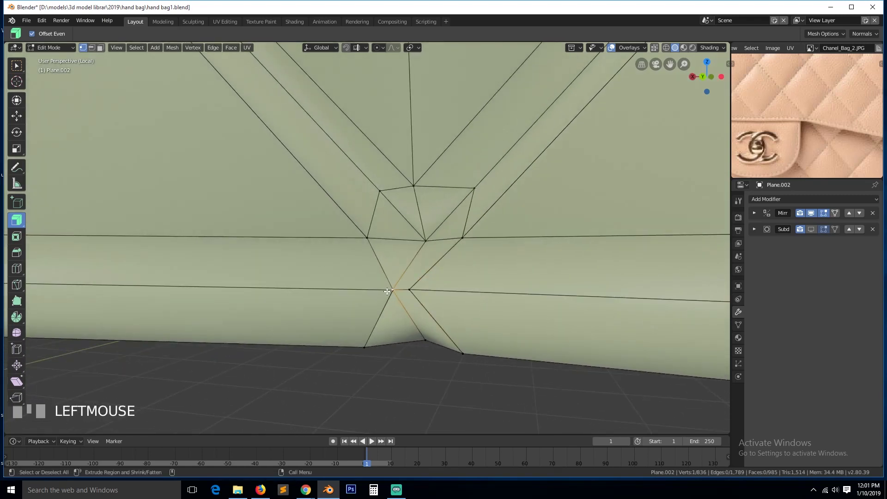
pyautogui.press('g')
pyautogui.press('g')
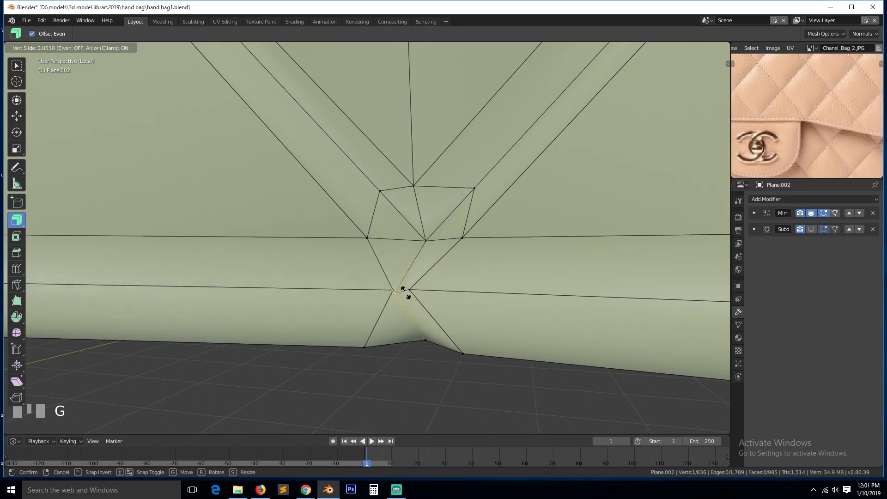
pyautogui.click(410, 287)
pyautogui.keyDown('ctrl'); pyautogui.click(391, 289); pyautogui.keyUp('ctrl')
pyautogui.hotkey('alt', 'm')
pyautogui.click(418, 292)
pyautogui.scroll(-2, 416, 336)
pyautogui.press('`')
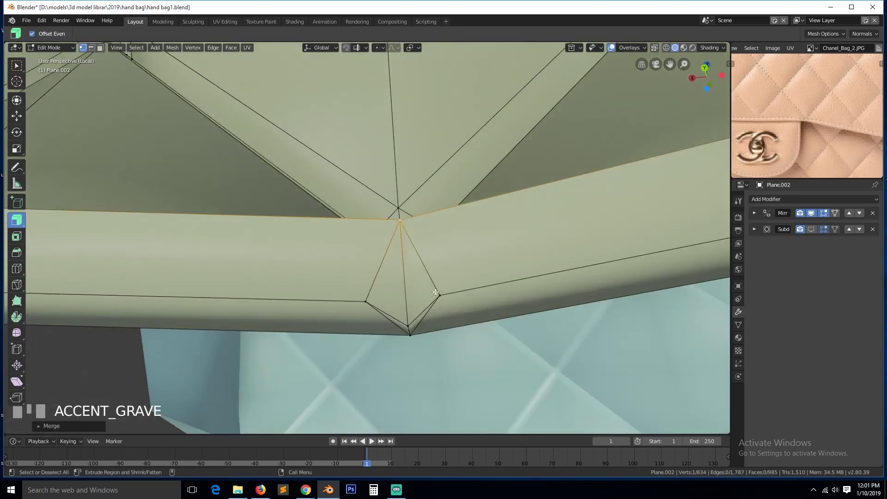
# - Merge the three outer-edge rim vertices at this bottom notch into one and clear the selection
pyautogui.click(438, 293)
pyautogui.keyDown('ctrl'); pyautogui.click(368, 300); pyautogui.keyUp('ctrl')
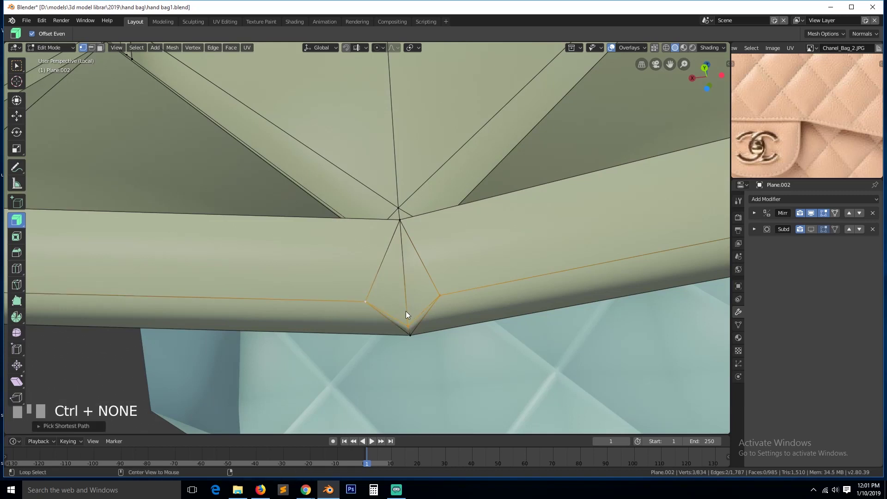
pyautogui.hotkey('alt', 'm')
pyautogui.click(413, 320)
pyautogui.scroll(-5, 483, 303)
pyautogui.hotkey('alt', 'a')
pyautogui.scroll(-3, 489, 298)
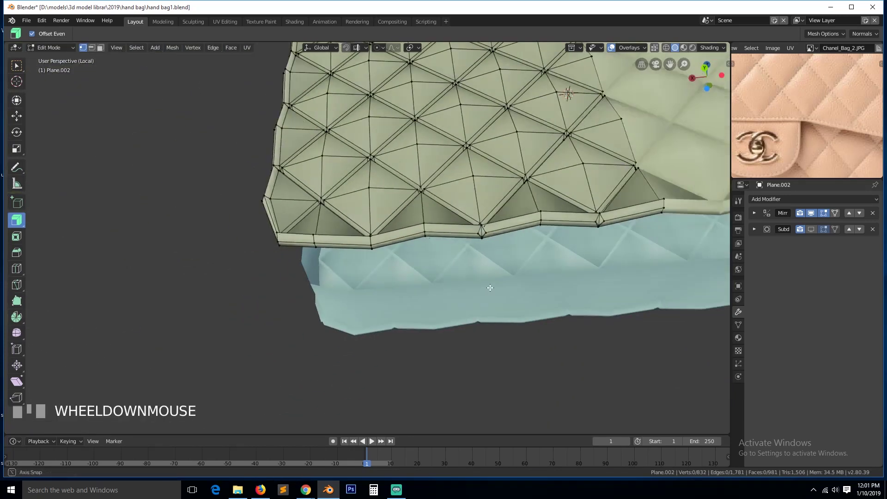
# - Merge the three outer-edge rim vertices into one at the following notch along the bottom border
pyautogui.press('`')
pyautogui.click(493, 241)
pyautogui.keyDown('ctrl'); pyautogui.click(476, 244); pyautogui.keyUp('ctrl')
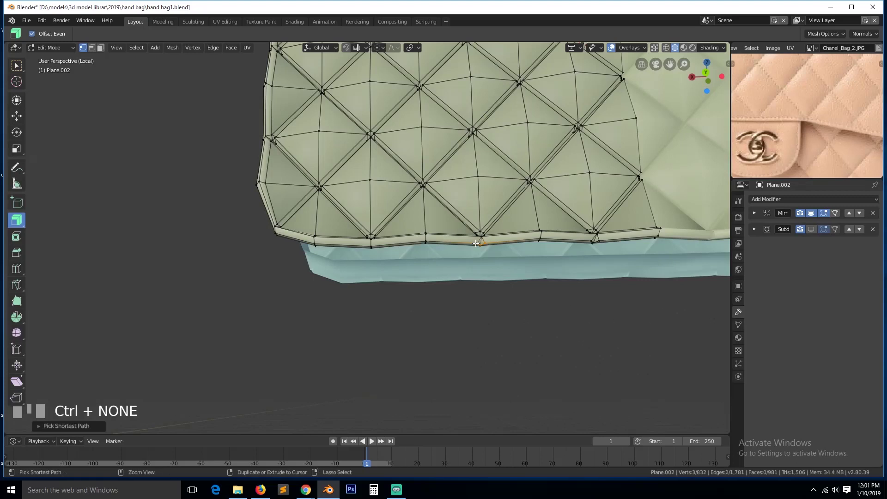
pyautogui.press('KP_Decimal')
pyautogui.scroll(-2, 451, 233)
pyautogui.hotkey('alt', 'm')
pyautogui.click(452, 232)
pyautogui.press('`')
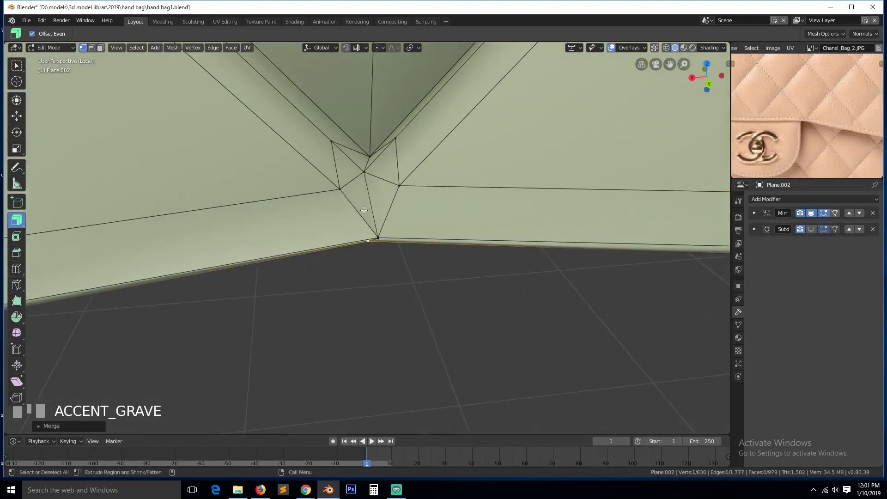
# - Slide the overlapping middle-loop vertex slightly along the rim to separate it from its neighbours at this notch
pyautogui.click(378, 225)
pyautogui.press('g')
pyautogui.press('g')
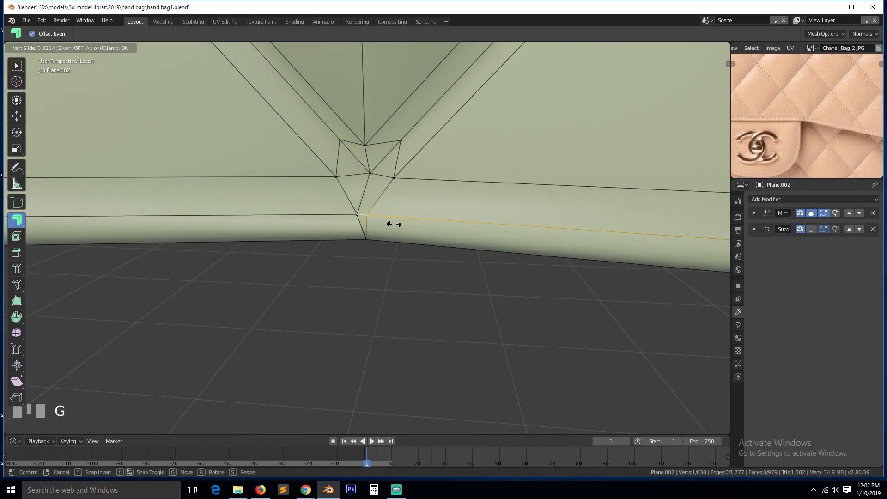
pyautogui.click(393, 224)
# - Set the system speaker volume to 36
pyautogui.click(838, 489)
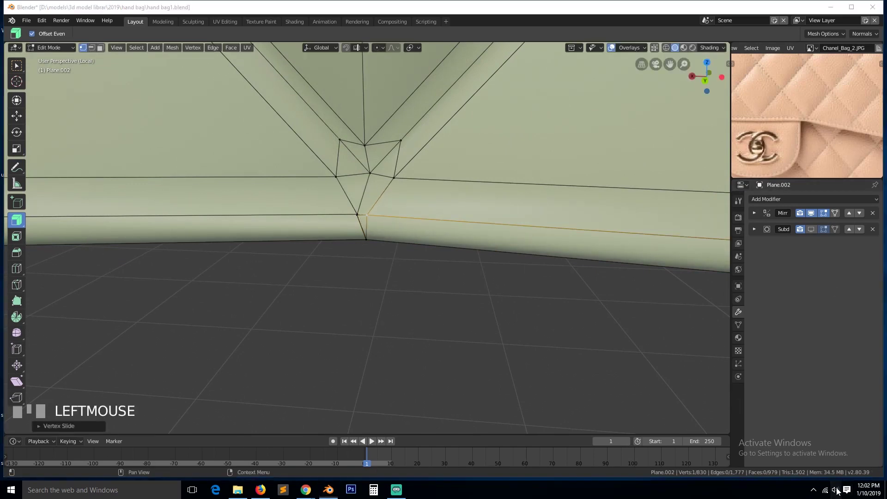
pyautogui.click(835, 490)
pyautogui.click(836, 492)
pyautogui.moveTo(805, 468); pyautogui.dragTo(791, 467)
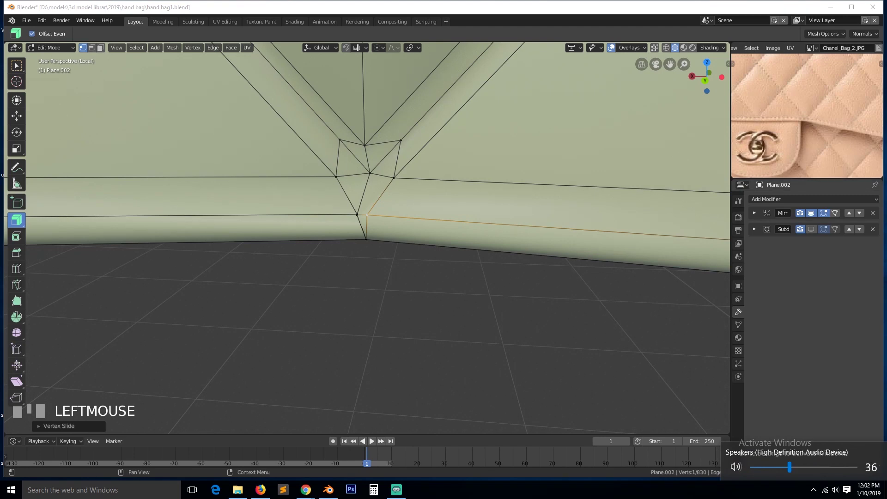
# - Switch to Streamlabs OBS to check the recording and return to Blender
pyautogui.click(305, 489)
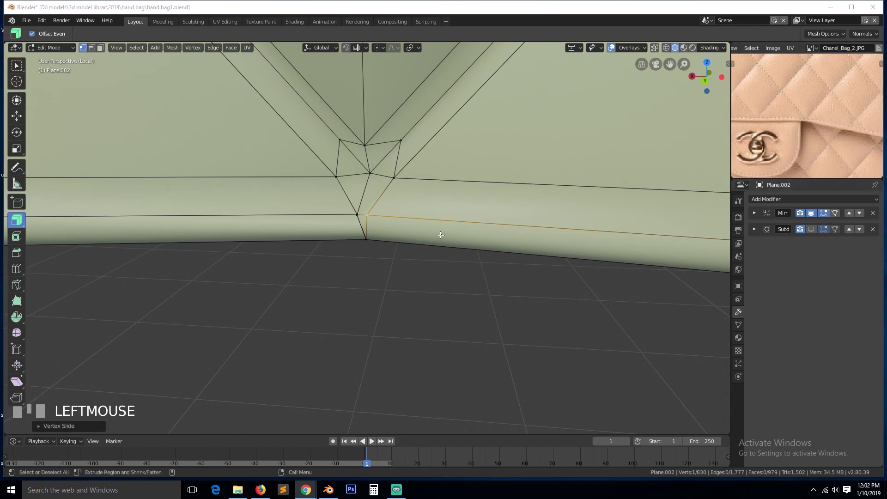
pyautogui.click(397, 490)
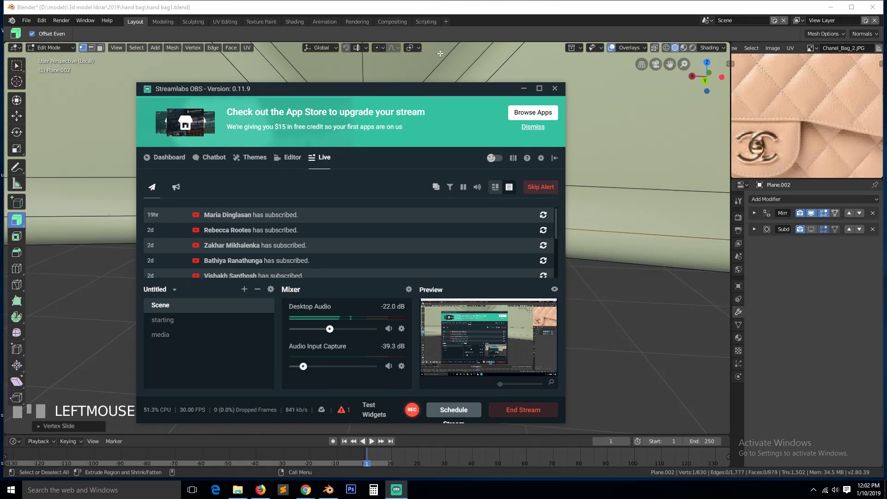
pyautogui.click(450, 20)
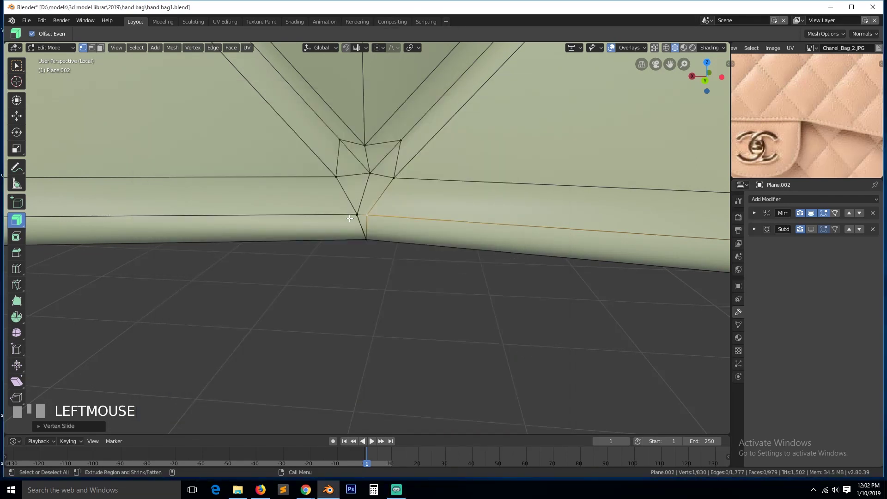
# - Merge the separated middle-loop vertices at this bottom notch into one and clear the selection
pyautogui.scroll(4, 354, 220)
pyautogui.press('`')
pyautogui.keyDown('ctrl'); pyautogui.click(396, 164); pyautogui.keyUp('ctrl')
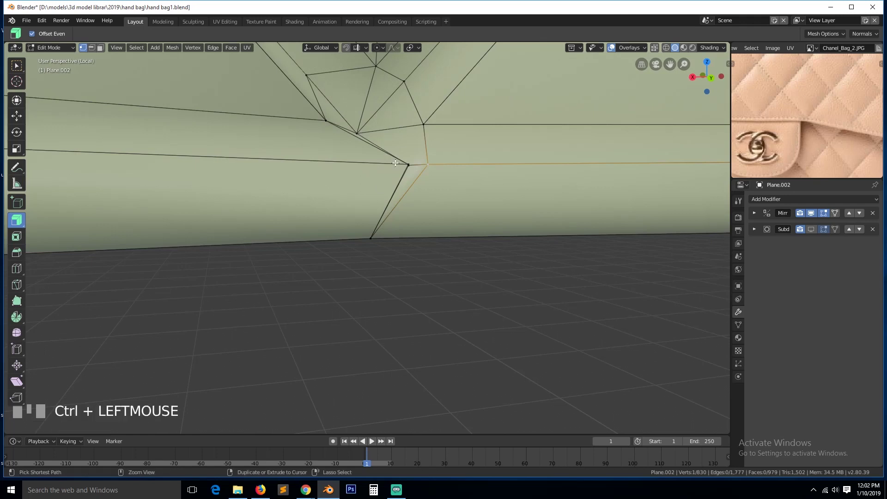
pyautogui.hotkey('alt', 'm')
pyautogui.click(403, 166)
pyautogui.press('`')
pyautogui.moveTo(393, 172); pyautogui.dragTo(359, 222, button='middle')
pyautogui.press('a')
pyautogui.click(308, 154)
pyautogui.keyDown('ctrl'); pyautogui.click(421, 159); pyautogui.keyUp('ctrl')
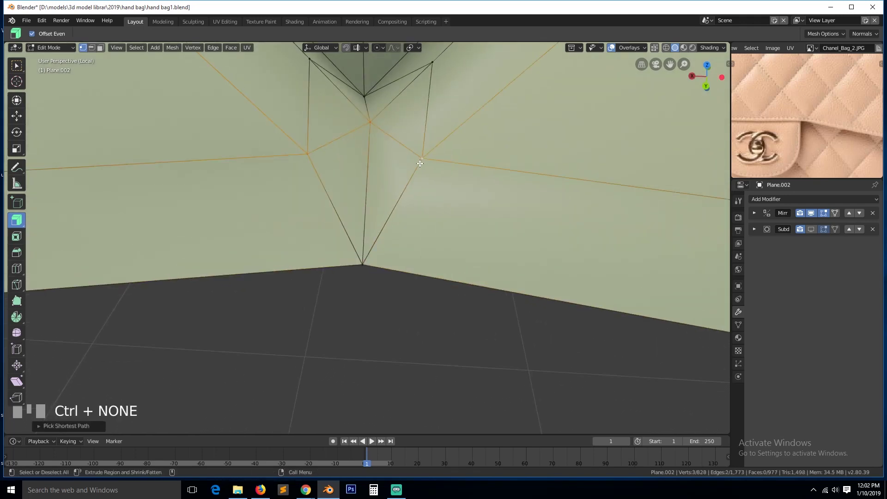
pyautogui.scroll(-3, 420, 162)
pyautogui.press('a')
# - Merge the bunched middle-loop vertices into one at the bottom notch nearest the mirror line, using wireframe view, then restore solid shading
pyautogui.press('`')
pyautogui.moveTo(432, 194); pyautogui.dragTo(468, 242, button='middle')
pyautogui.click(592, 242)
pyautogui.press('KP_Decimal')
pyautogui.press('`')
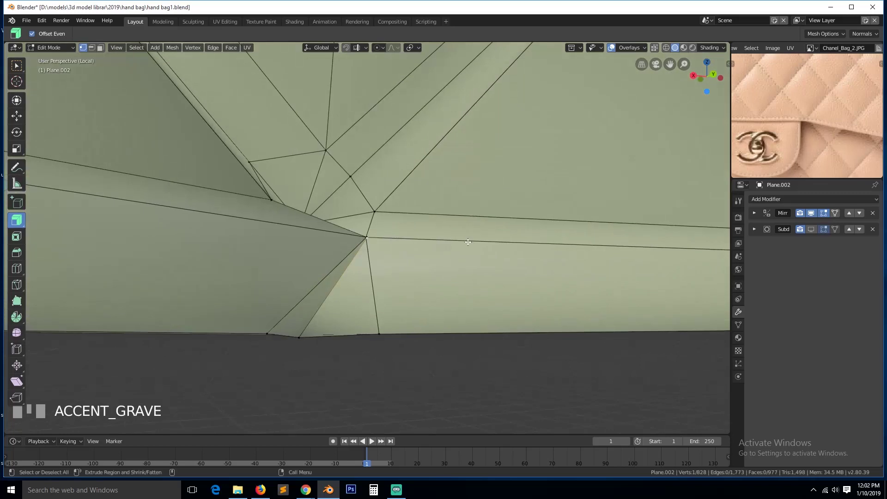
pyautogui.press('z')
pyautogui.click(307, 245)
pyautogui.press('c')
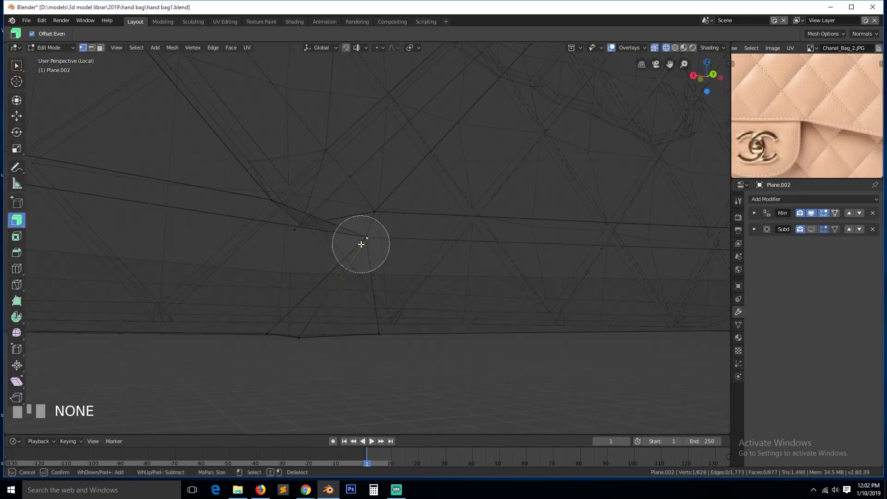
pyautogui.click(362, 244)
pyautogui.rightClick(362, 245)
pyautogui.hotkey('alt', 'm')
pyautogui.click(373, 244)
pyautogui.press('z')
pyautogui.click(424, 244)
pyautogui.press('a')
# - Merge the three outer-edge rim vertices into one at the bottom notch nearest the mirror line
pyautogui.click(280, 337)
pyautogui.keyDown('ctrl'); pyautogui.click(382, 327); pyautogui.keyUp('ctrl')
pyautogui.hotkey('alt', 'm')
pyautogui.click(384, 326)
pyautogui.scroll(-5, 393, 323)
pyautogui.press('`')
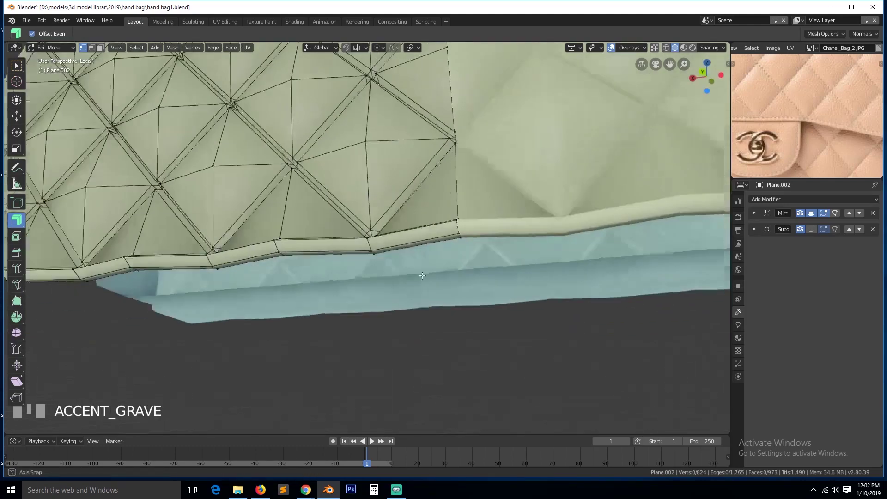
# - Merge the two neighbouring inner-loop vertices on the rim's underside at their center, at the side border's notch near the fold
pyautogui.scroll(-3, 450, 313)
pyautogui.scroll(-5, 424, 283)
pyautogui.scroll(5, 270, 216)
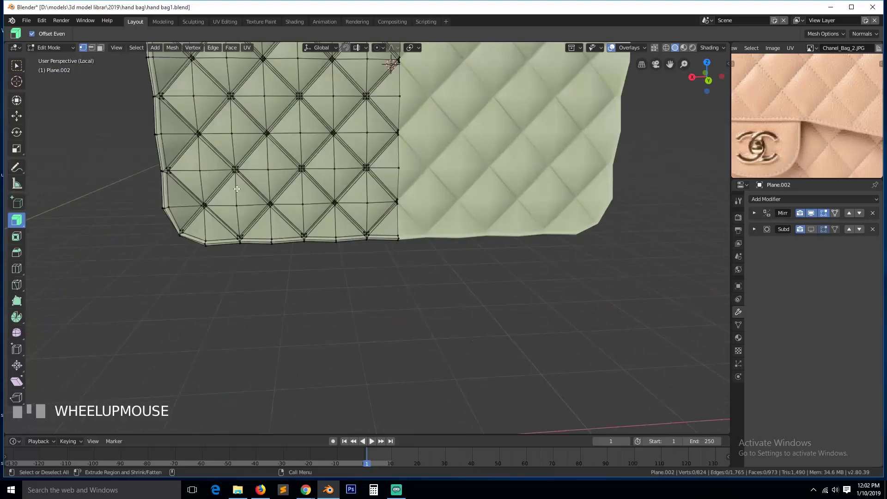
pyautogui.press('`')
pyautogui.moveTo(335, 202); pyautogui.dragTo(369, 229, button='middle')
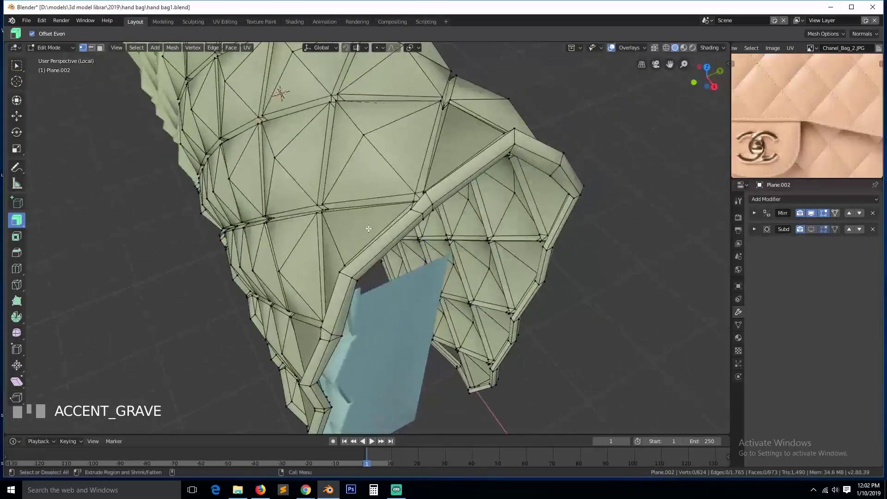
pyautogui.click(423, 214)
pyautogui.press('KP_Decimal')
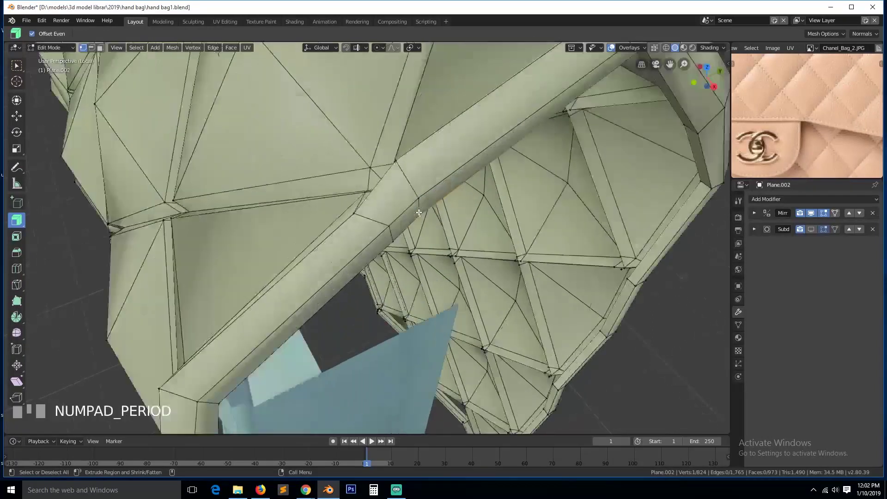
pyautogui.press('`')
pyautogui.moveTo(351, 267); pyautogui.dragTo(272, 276, button='middle')
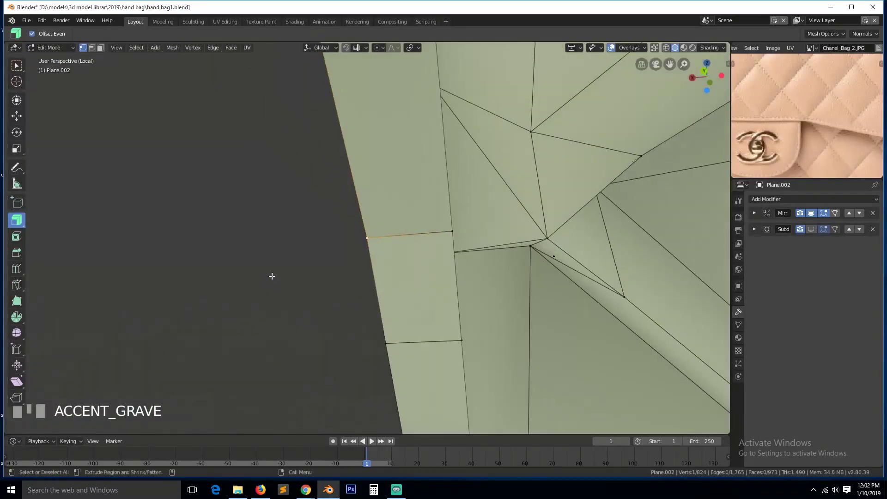
pyautogui.click(458, 240)
pyautogui.keyDown('shift'); pyautogui.click(463, 341); pyautogui.keyUp('shift')
pyautogui.press('m')
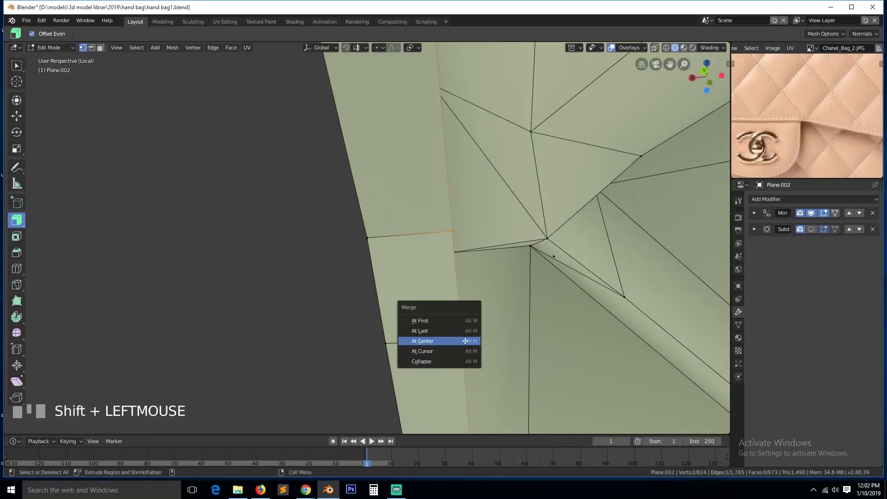
pyautogui.click(464, 340)
# - Merge the two neighbouring vertices on the rim's underside edge into one at the fold notch
pyautogui.press('`')
pyautogui.keyDown('alt'); pyautogui.click(340, 272); pyautogui.keyUp('alt')
pyautogui.click(373, 230)
pyautogui.keyDown('shift'); pyautogui.click(280, 315); pyautogui.keyUp('shift')
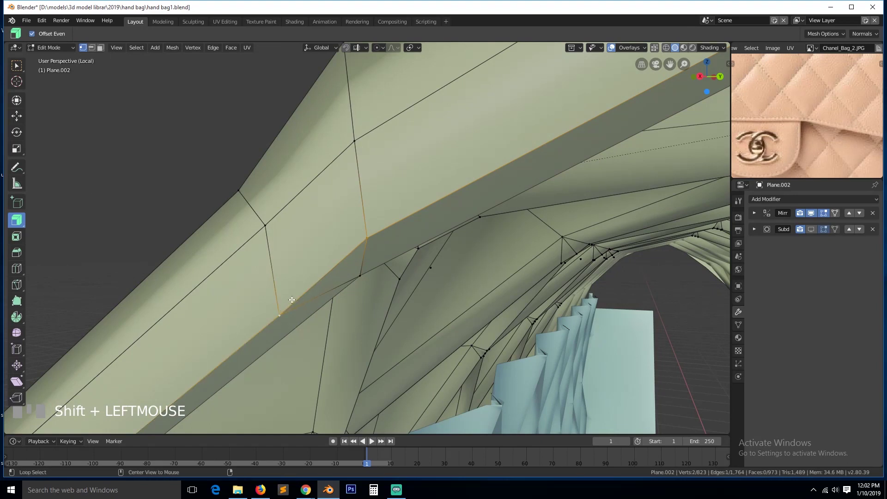
pyautogui.press('m')
pyautogui.click(293, 300)
# - Merge the two neighbouring vertices of the rim's outer-face loop into one at the fold notch
pyautogui.click(320, 172)
pyautogui.keyDown('shift'); pyautogui.click(267, 224); pyautogui.keyUp('shift')
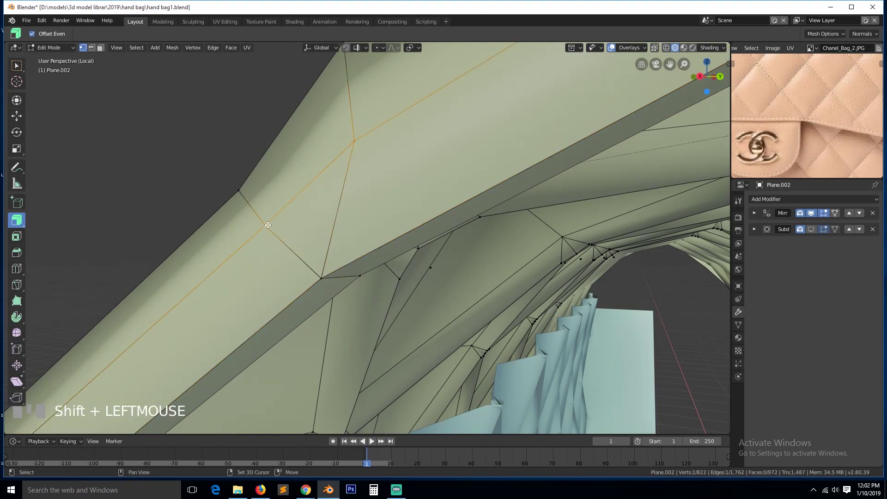
pyautogui.press('m')
pyautogui.click(265, 215)
# - Merge the remaining pair of rim vertices beside the quilt seam's end by repeating the last merge
pyautogui.scroll(-3, 263, 214)
pyautogui.press('`')
pyautogui.click(340, 155)
pyautogui.keyDown('shift'); pyautogui.click(364, 262); pyautogui.keyUp('shift')
pyautogui.hotkey('shift', 'r')
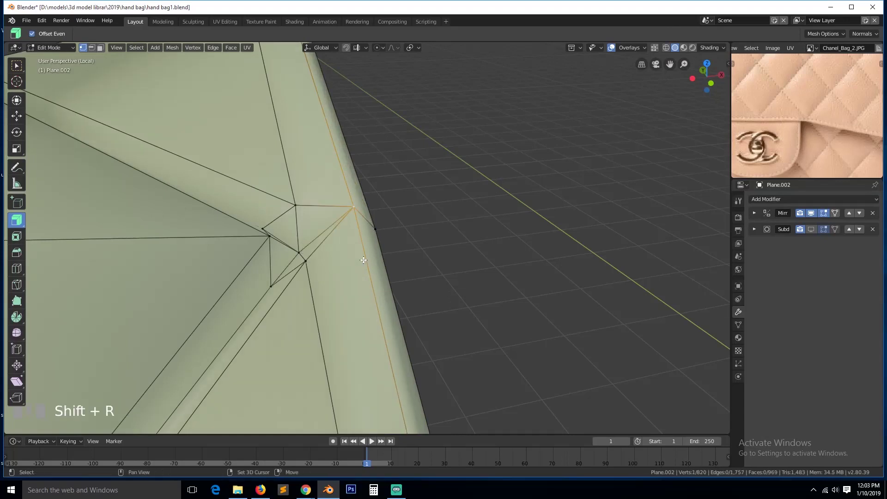
# - Dissolve the extra diagonal edge running from the merged rim vertex to the seam's center vertex in edge mode
pyautogui.hotkey('alt', 'a')
pyautogui.press('2')
pyautogui.click(313, 250)
pyautogui.hotkey('ctrl', 'x')
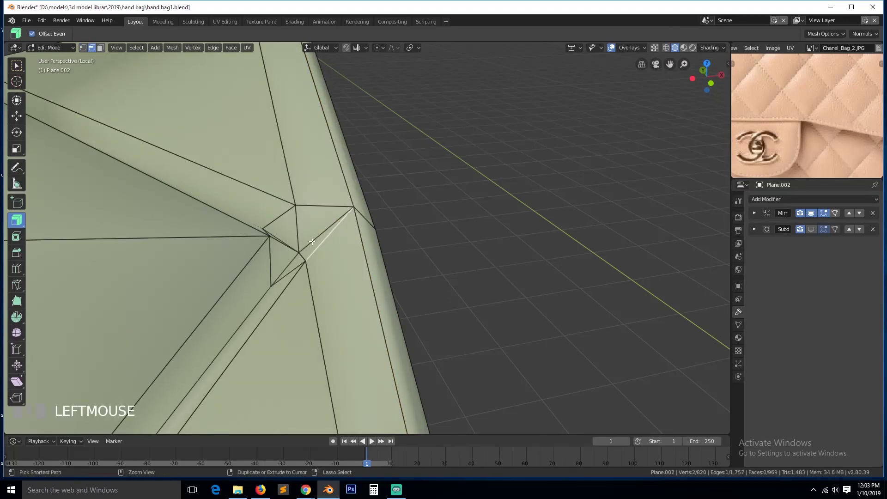
pyautogui.hotkey('ctrl', 'z')
pyautogui.click(309, 243)
pyautogui.press('`')
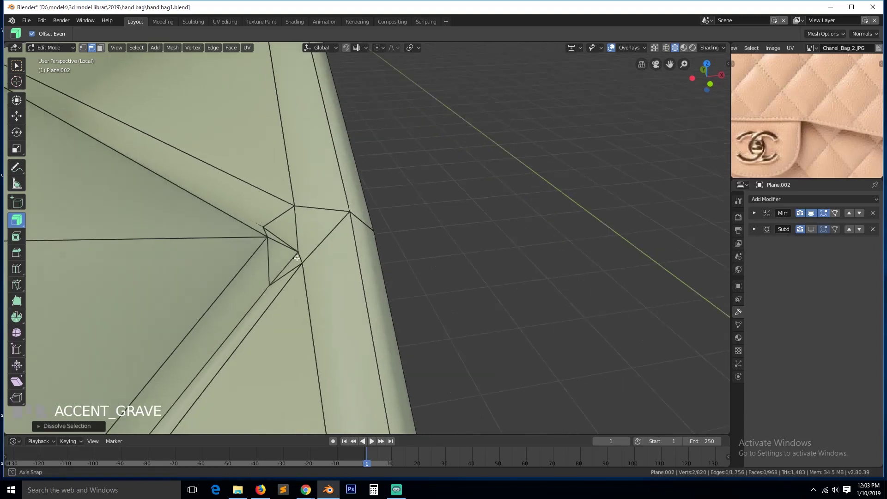
# - Dissolve the two short edges closing off the lower quilt seam where it meets the rim
pyautogui.press('1')
pyautogui.moveTo(287, 280); pyautogui.dragTo(332, 235, button='middle')
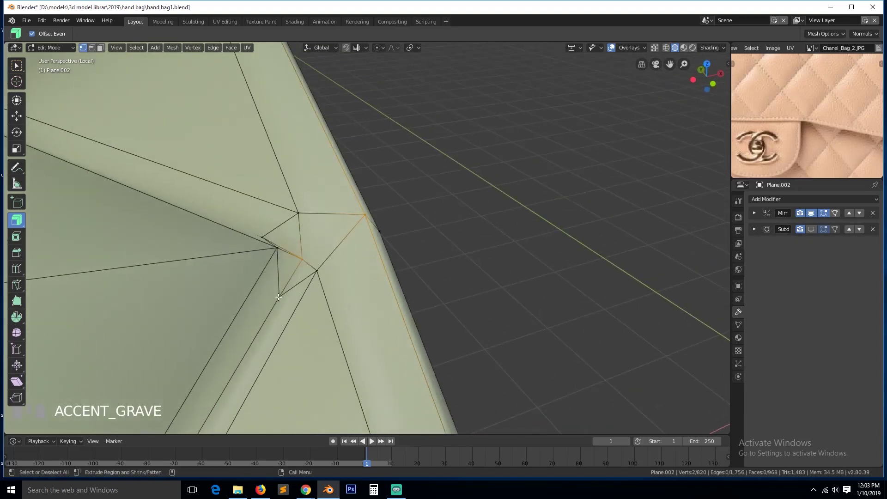
pyautogui.press('2')
pyautogui.keyDown('shift'); pyautogui.click(290, 289); pyautogui.keyUp('shift')
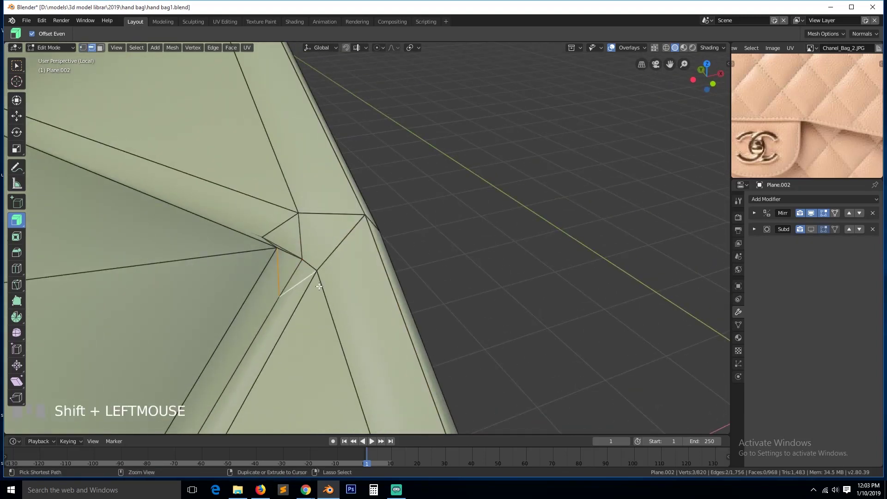
pyautogui.hotkey('ctrl', 'x')
pyautogui.press('`')
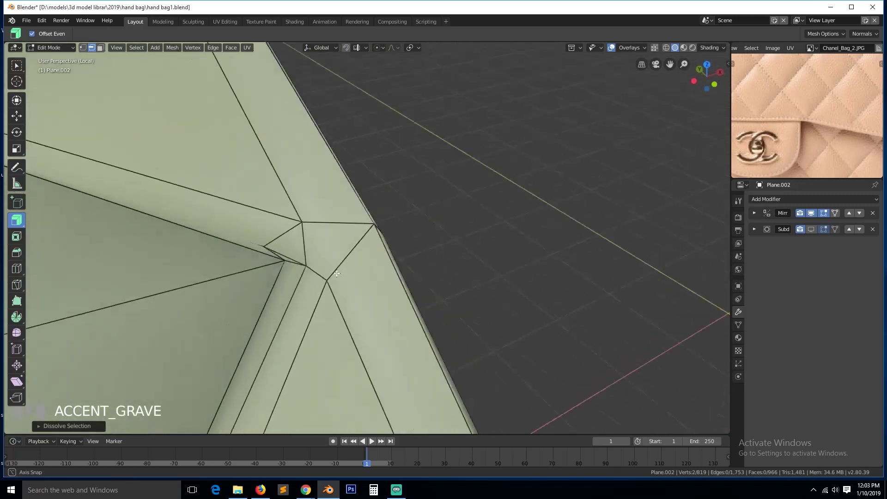
# - Merge the stray upper seam vertex into the neighbouring rim corner vertex at the notch in vertex mode
pyautogui.moveTo(337, 274); pyautogui.dragTo(347, 280, button='middle')
pyautogui.press('1')
pyautogui.click(279, 259)
pyautogui.keyDown('shift'); pyautogui.click(313, 271); pyautogui.keyUp('shift')
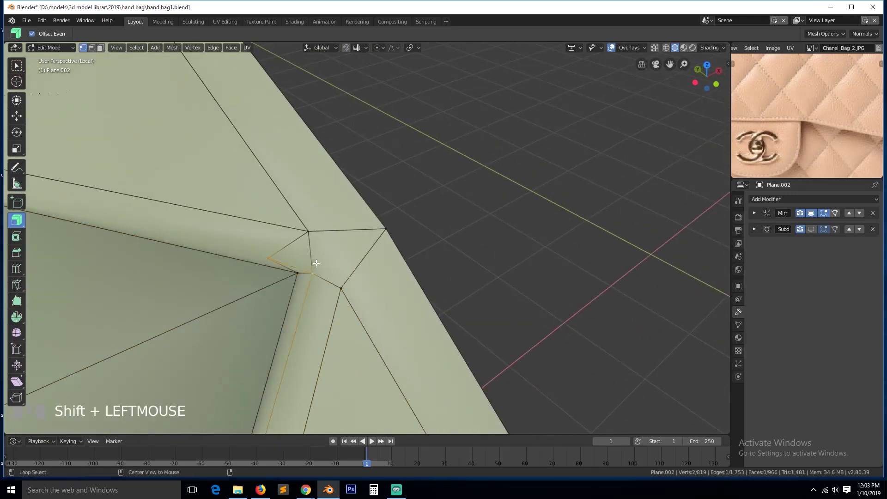
pyautogui.hotkey('alt', 'm')
pyautogui.click(316, 253)
pyautogui.hotkey('alt', 'a')
pyautogui.moveTo(333, 284); pyautogui.dragTo(308, 291, button='middle')
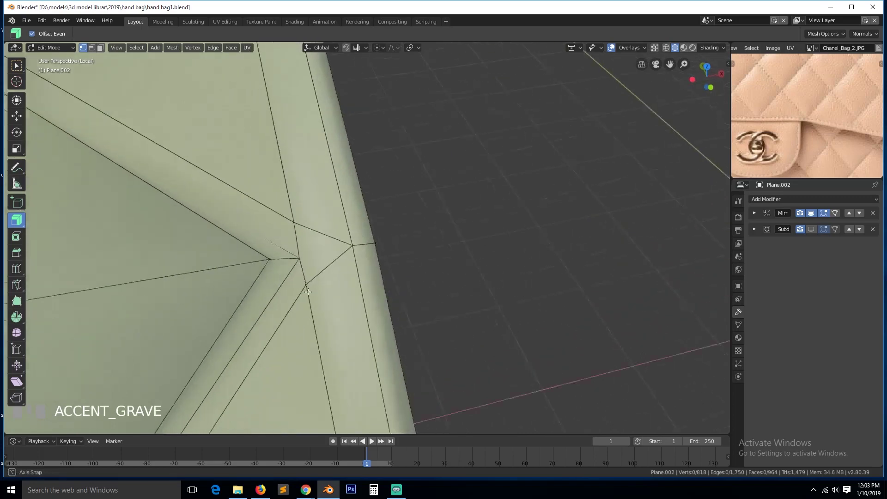
# - Connect the two rim vertices on either side of the notch with a new edge
pyautogui.click(309, 259)
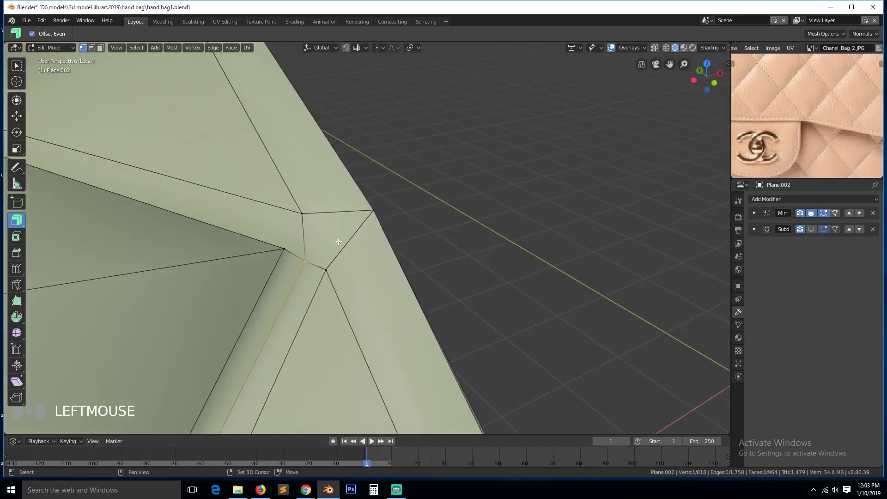
pyautogui.keyDown('shift'); pyautogui.click(367, 213); pyautogui.keyUp('shift')
pyautogui.click(303, 214)
pyautogui.keyDown('shift'); pyautogui.click(327, 271); pyautogui.keyUp('shift')
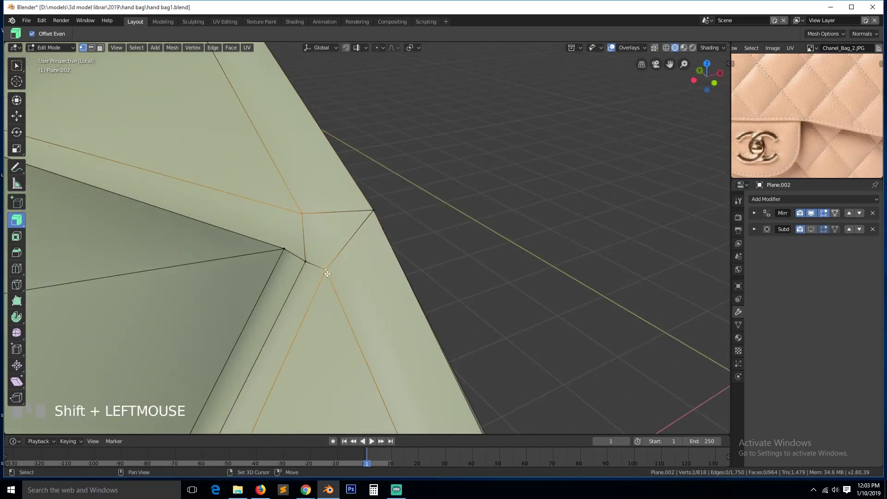
pyautogui.press('j')
pyautogui.hotkey('alt', 'a')
pyautogui.press('`')
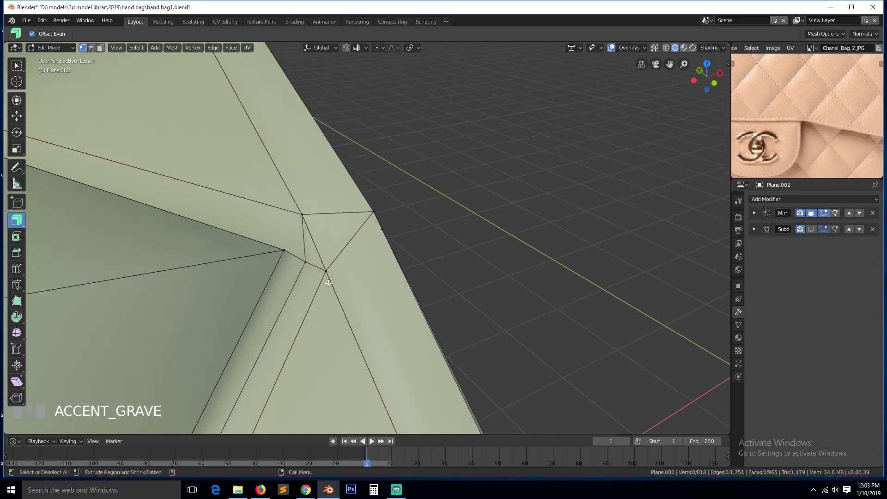
# - Dissolve the edges crossing the rim just below the next side notch in edge mode
pyautogui.scroll(-8, 342, 301)
pyautogui.press('Tab')
pyautogui.press('Tab')
pyautogui.press('`')
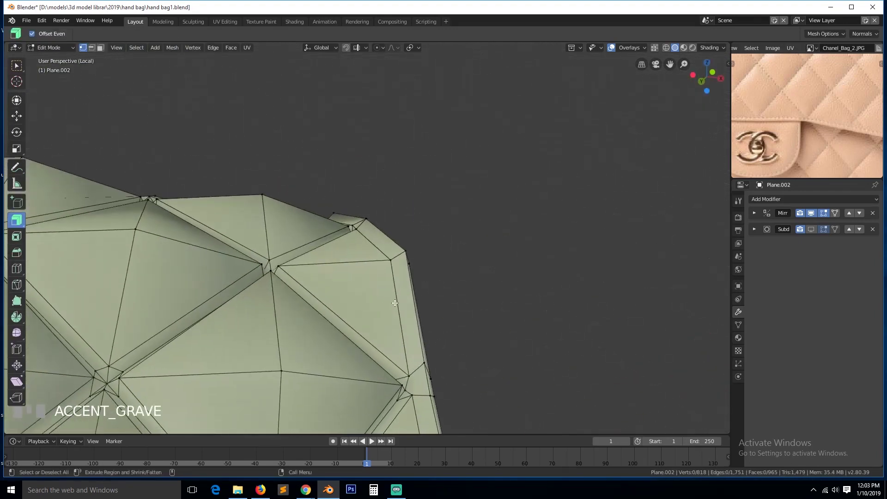
pyautogui.click(418, 388)
pyautogui.press('`')
pyautogui.press('2')
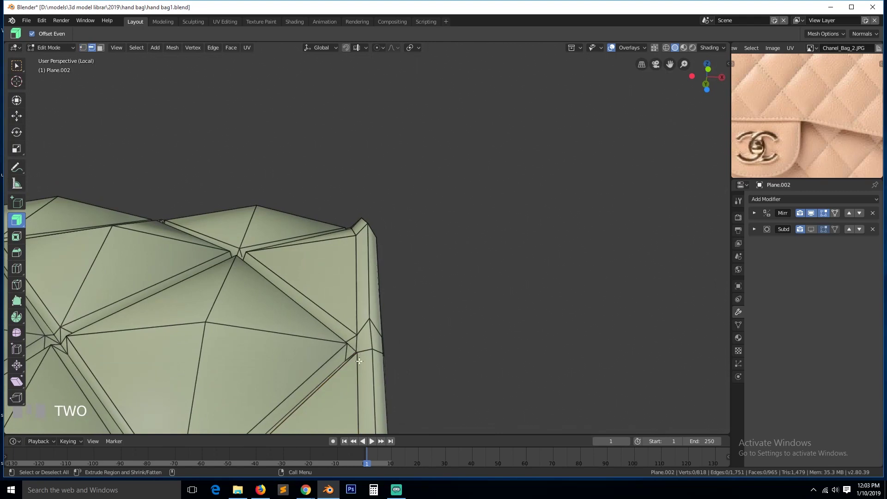
pyautogui.keyDown('alt'); pyautogui.click(368, 348); pyautogui.keyUp('alt')
pyautogui.hotkey('ctrl', 'x')
# - Select the rim's two inner-loop vertices above and below the side notch in vertex mode
pyautogui.press('1')
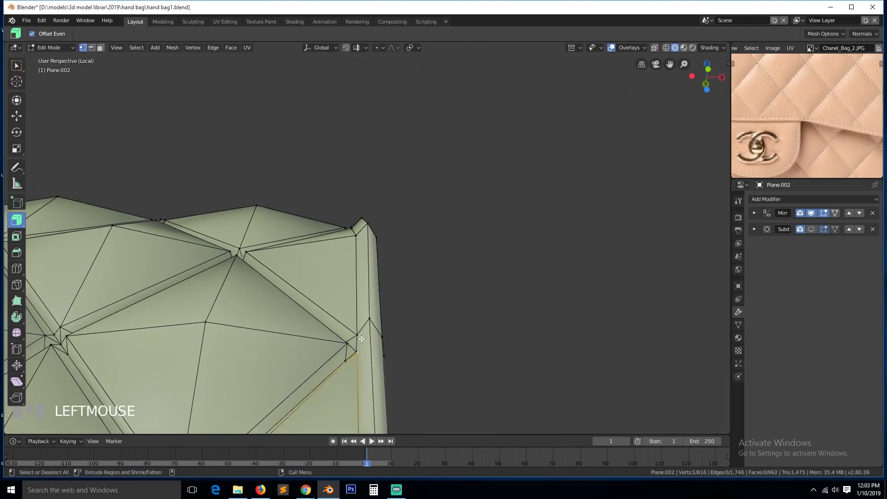
pyautogui.press('KP_Decimal')
pyautogui.scroll(-2, 366, 330)
pyautogui.press('`')
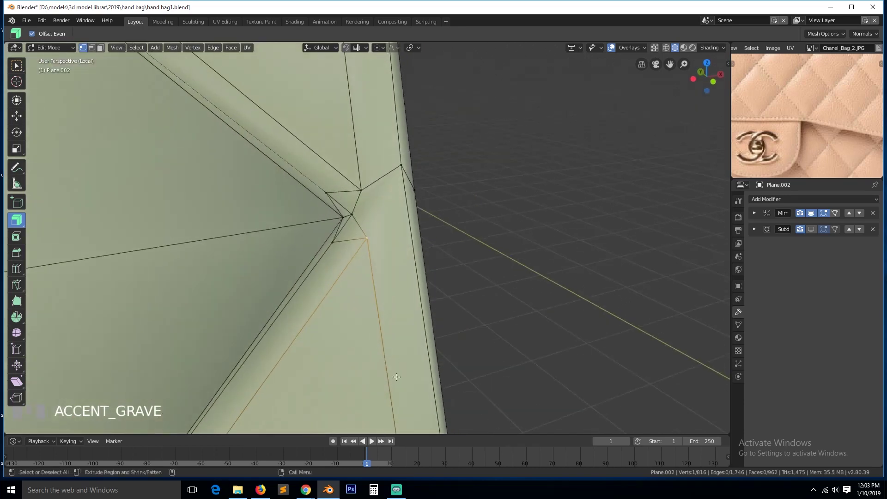
pyautogui.scroll(-2, 361, 240)
pyautogui.keyDown('shift'); pyautogui.click(368, 218); pyautogui.keyUp('shift')
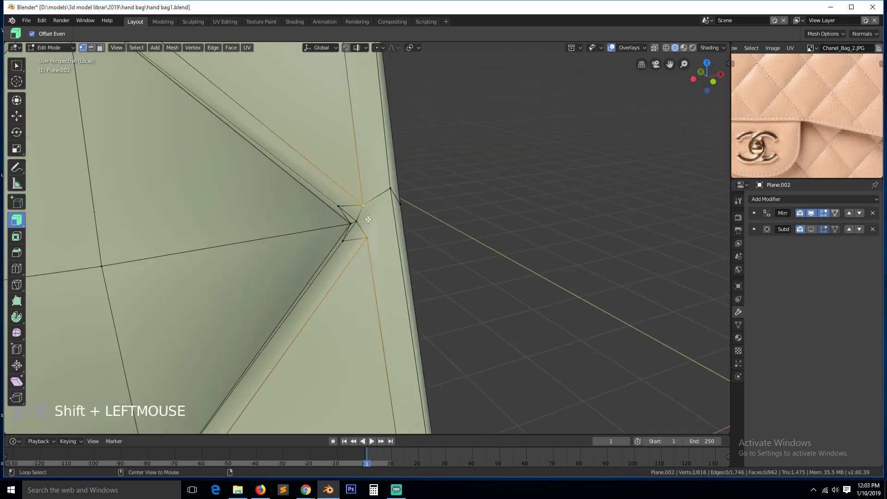
pyautogui.hotkey('alt', 'm')
pyautogui.click(368, 218)
pyautogui.hotkey('alt', 'a')
pyautogui.hotkey('ctrl', 'z')
pyautogui.hotkey('ctrl', 'z')
# - Merge the two selected rim vertices at their center
pyautogui.hotkey('alt', 'm')
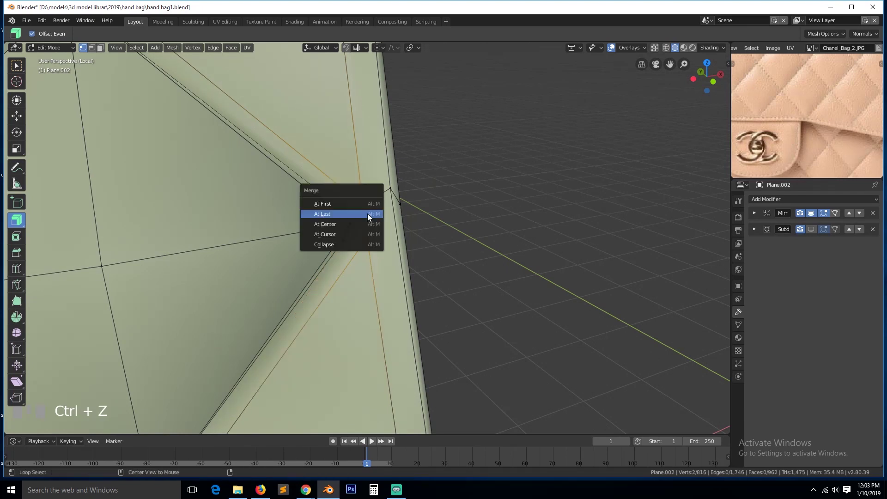
pyautogui.click(367, 223)
pyautogui.press('a')
# - Merge the seam-end vertices beside the notch at the last selected one, and repeat the merge for the remaining vertices
pyautogui.press('`')
pyautogui.moveTo(384, 210); pyautogui.dragTo(349, 213, button='middle')
pyautogui.scroll(2, 376, 238)
pyautogui.click(339, 195)
pyautogui.keyDown('shift'); pyautogui.click(359, 213); pyautogui.keyUp('shift')
pyautogui.hotkey('alt', 'm')
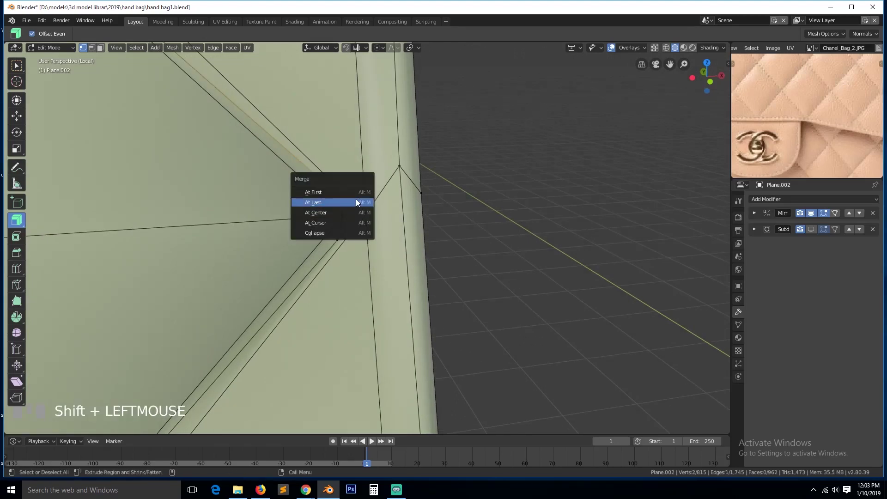
pyautogui.click(356, 202)
pyautogui.hotkey('shift', 'r')
# - Check the cleaned notch in Object Mode, save the file, and return to Edit Mode
pyautogui.scroll(-6, 363, 249)
pyautogui.press('a')
pyautogui.press('`')
pyautogui.moveTo(365, 334); pyautogui.dragTo(364, 306, button='middle')
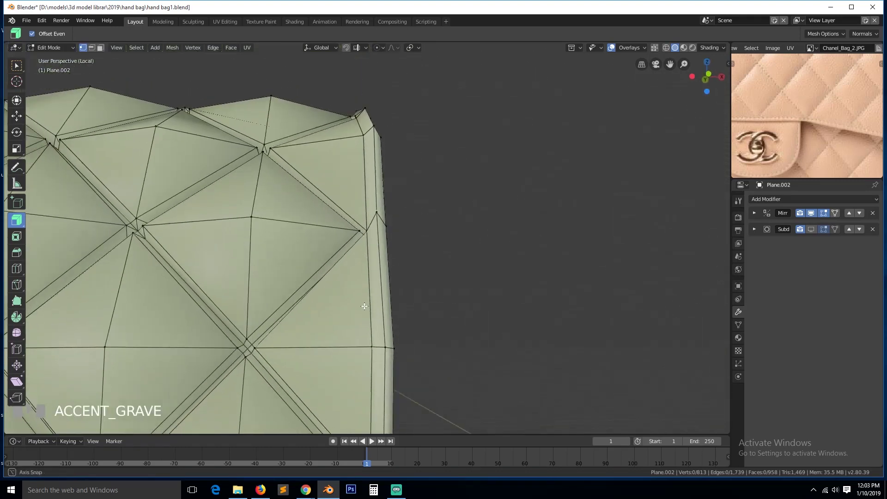
pyautogui.press('Tab')
pyautogui.hotkey('ctrl', 's')
pyautogui.press('Tab')
# - Merge the two neighbouring vertices on the rim's front loop at the next side notch at their center
pyautogui.scroll(-5, 375, 346)
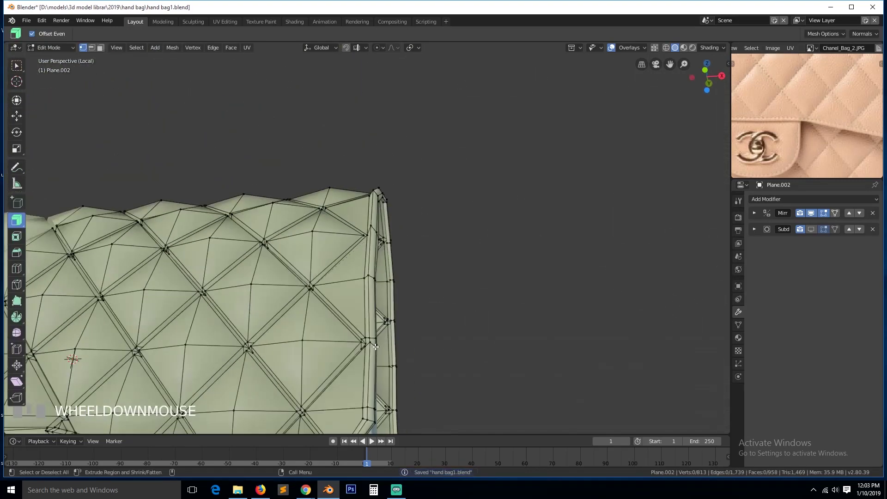
pyautogui.click(371, 341)
pyautogui.press('KP_Decimal')
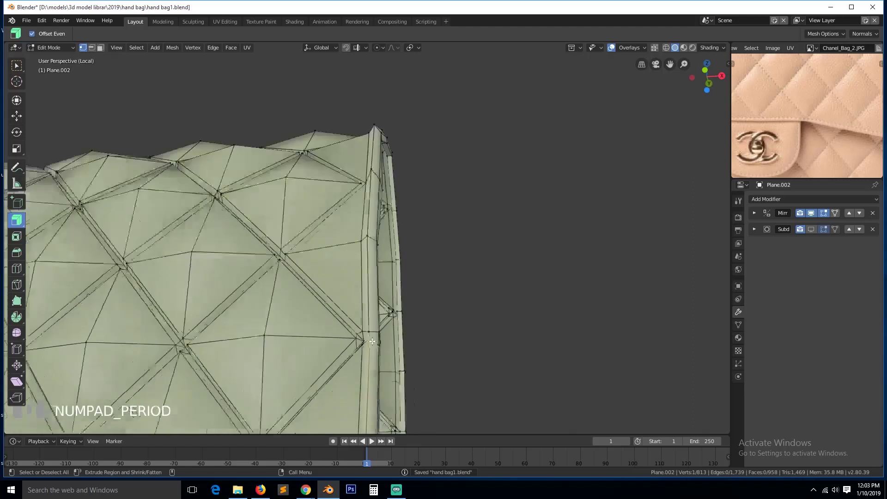
pyautogui.keyDown('shift'); pyautogui.click(361, 171); pyautogui.keyUp('shift')
pyautogui.hotkey('alt', 'm')
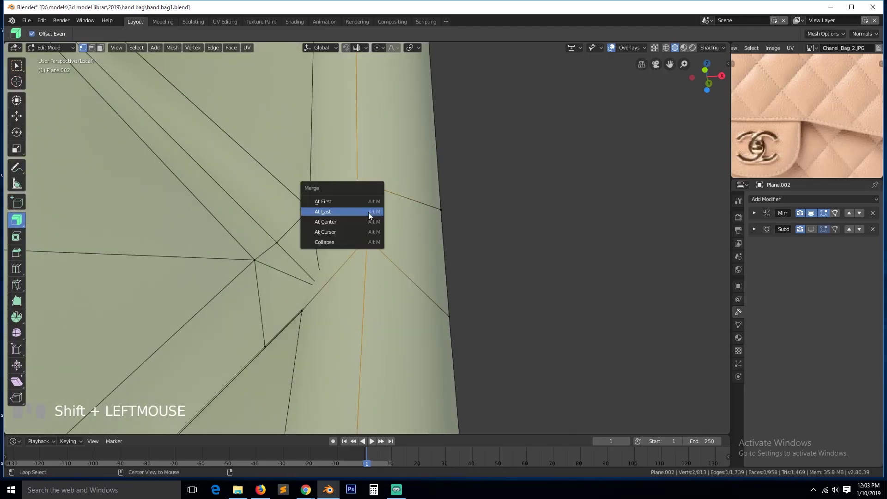
pyautogui.click(365, 223)
# - Merge the two vertices on the rim's outer-side loop at the same notch
pyautogui.scroll(-4, 365, 222)
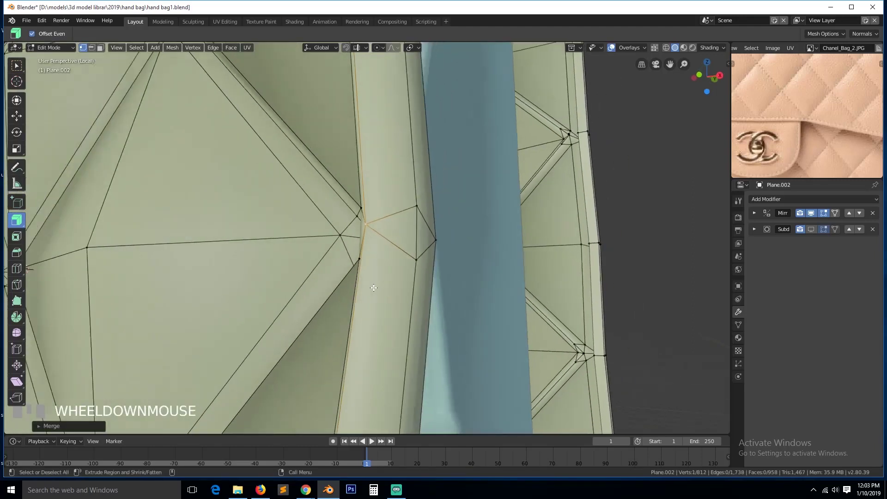
pyautogui.click(409, 213)
pyautogui.keyDown('shift'); pyautogui.click(415, 255); pyautogui.keyUp('shift')
pyautogui.hotkey('alt', 'm')
pyautogui.click(415, 259)
pyautogui.hotkey('alt', 'a')
# - Return to Object Mode and save the file
pyautogui.scroll(-2, 389, 294)
pyautogui.scroll(-3, 389, 294)
pyautogui.moveTo(390, 294); pyautogui.dragTo(412, 287, button='middle')
pyautogui.press('Tab')
pyautogui.hotkey('ctrl', 's')
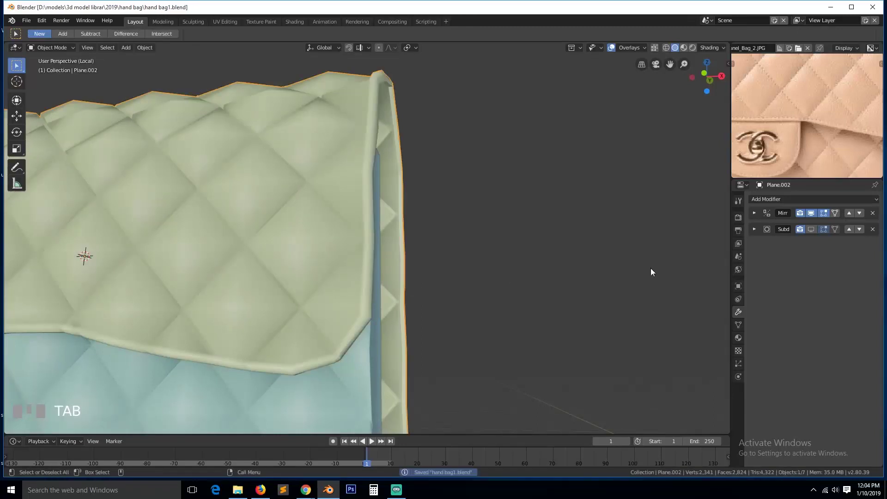
# - Preview the flap's rim with the Subdivision modifier shown in the viewport, and hide the modifier again
pyautogui.click(811, 230)
pyautogui.scroll(-2, 476, 251)
pyautogui.press('`')
pyautogui.moveTo(476, 250); pyautogui.dragTo(662, 281, button='middle')
pyautogui.scroll(3, 421, 257)
pyautogui.press('`')
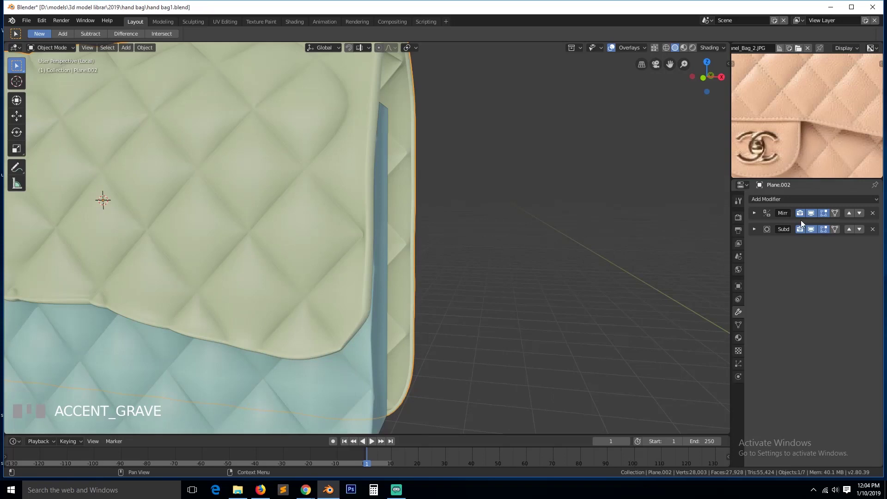
pyautogui.click(812, 229)
# - Enter Edit Mode and select the rim's edge loops along the flap's front side and lower border in edge mode
pyautogui.press('Tab')
pyautogui.press('`')
pyautogui.keyDown('alt'); pyautogui.click(369, 218); pyautogui.keyUp('alt')
pyautogui.scroll(-5, 387, 250)
pyautogui.press('`')
pyautogui.moveTo(386, 250); pyautogui.dragTo(332, 268, button='middle')
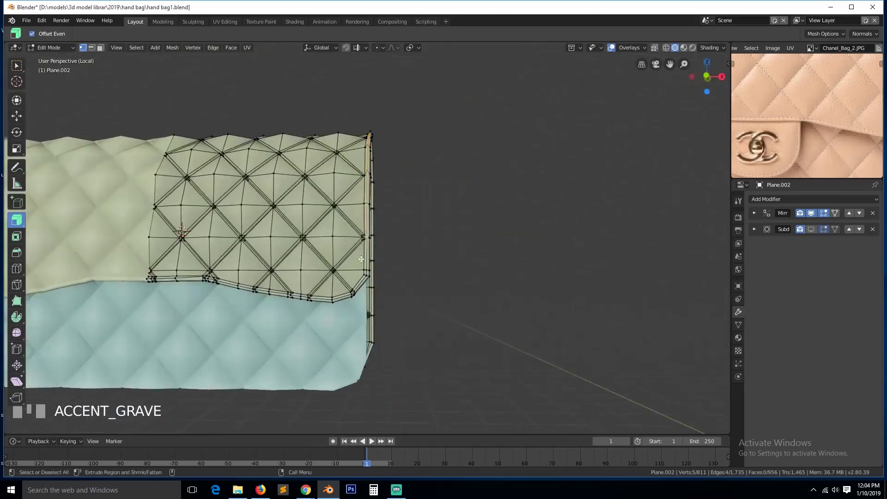
pyautogui.scroll(4, 365, 284)
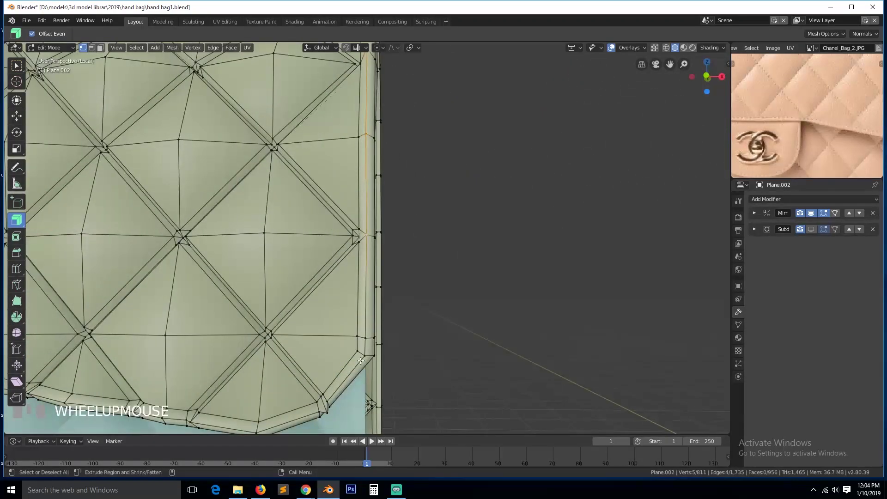
pyautogui.press('2')
pyautogui.keyDown('alt'); pyautogui.click(367, 288); pyautogui.keyUp('alt')
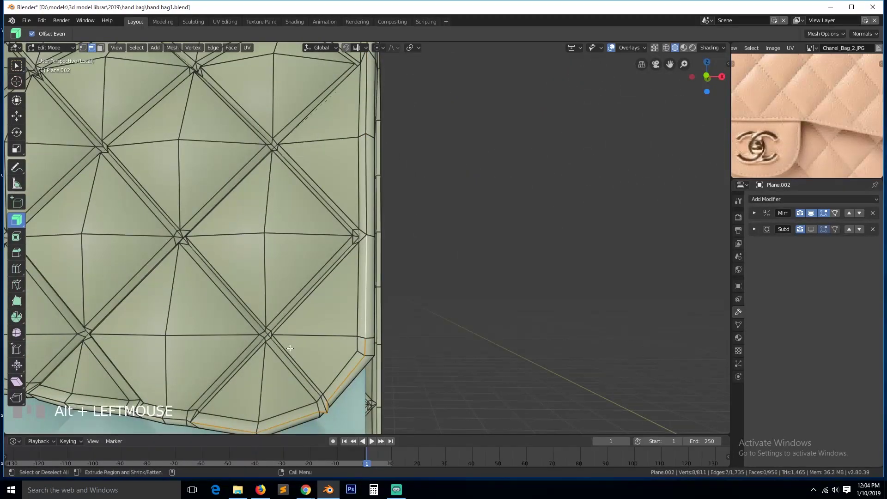
pyautogui.scroll(-2, 240, 374)
pyautogui.keyDown('alt'); pyautogui.keyDown('shift'); pyautogui.click(188, 355); pyautogui.keyUp('shift'); pyautogui.keyUp('alt')
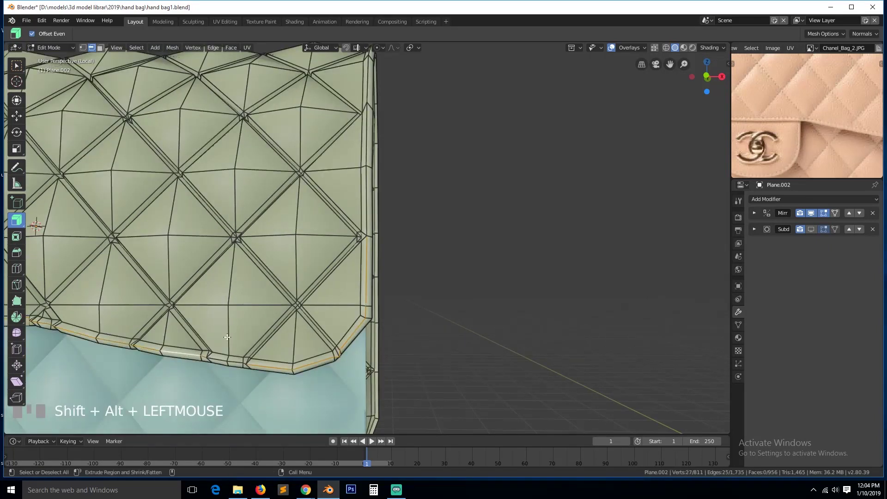
pyautogui.scroll(-2, 227, 338)
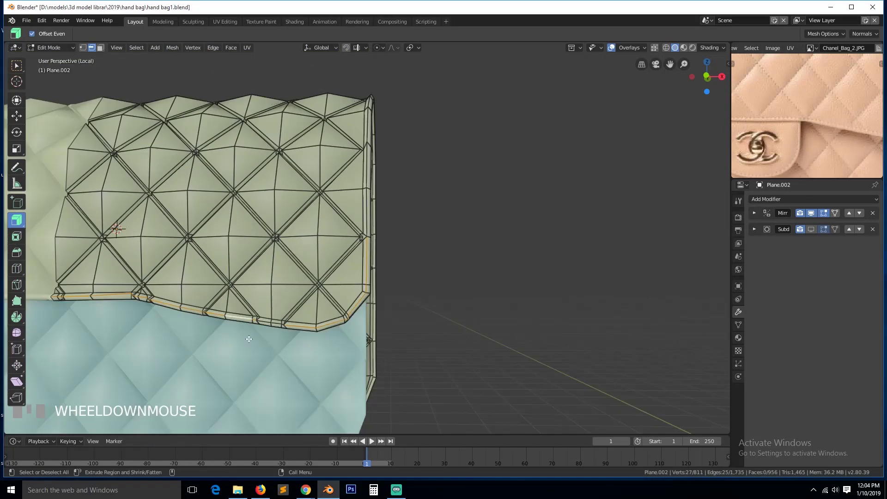
pyautogui.click(405, 491)
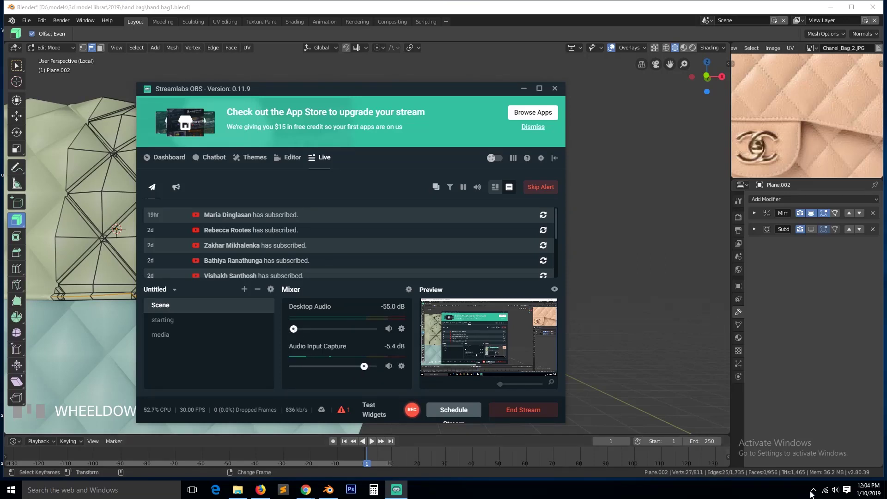
pyautogui.click(836, 490)
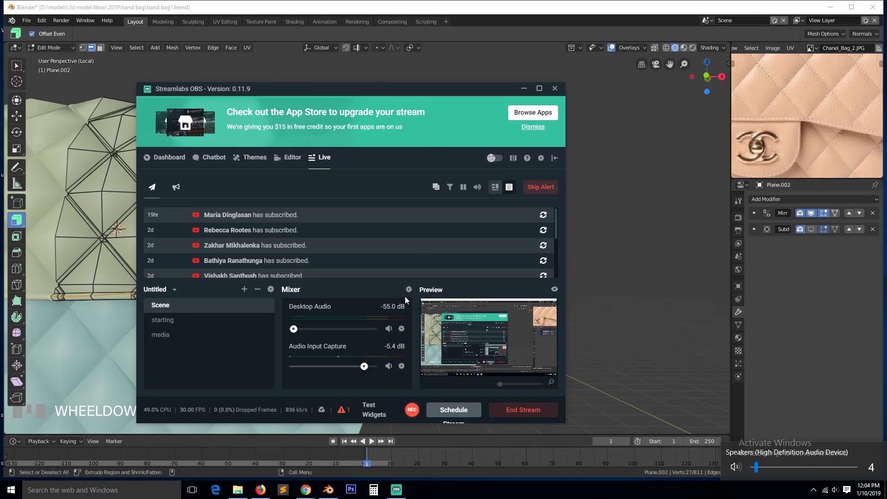
pyautogui.click(451, 43)
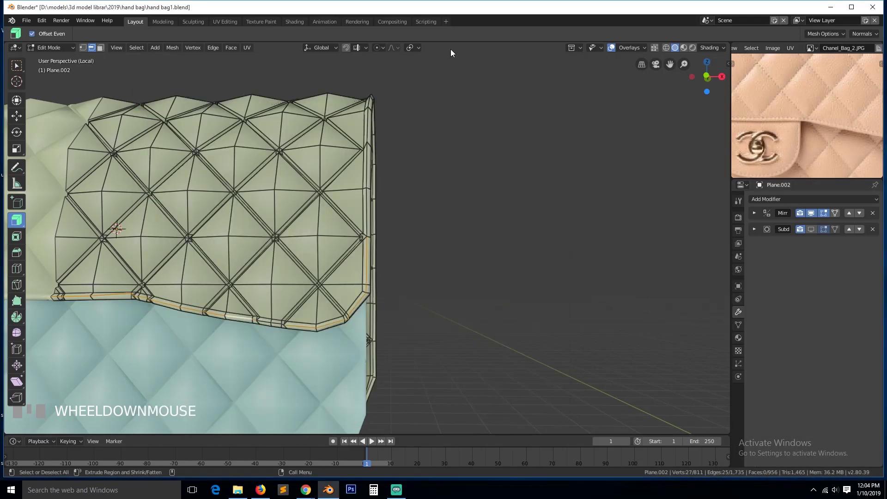
# - Select only the rim's outer edge loop around the front corner, and add the segment running up the side
pyautogui.scroll(3, 355, 261)
pyautogui.keyDown('alt'); pyautogui.click(367, 233); pyautogui.keyUp('alt')
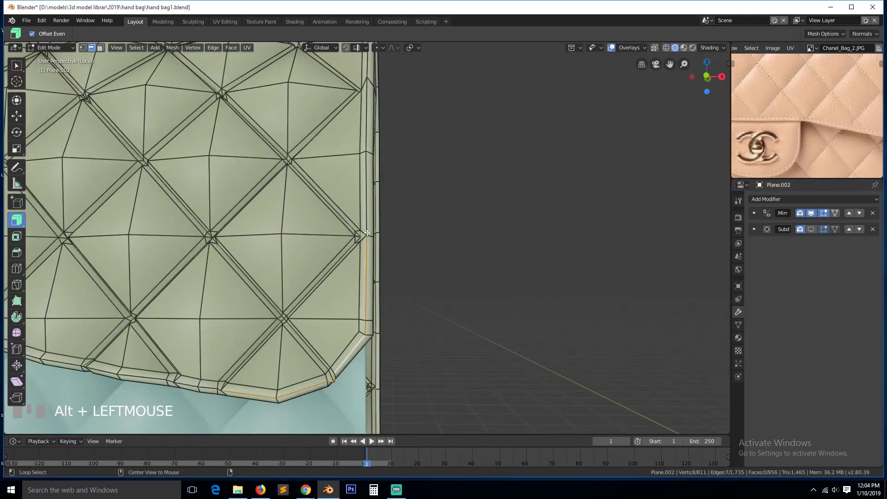
pyautogui.keyDown('alt'); pyautogui.keyDown('shift'); pyautogui.click(367, 188); pyautogui.keyUp('shift'); pyautogui.keyUp('alt')
pyautogui.scroll(-4, 422, 133)
pyautogui.moveTo(422, 132); pyautogui.dragTo(296, 217, button='middle')
pyautogui.moveTo(485, 198); pyautogui.dragTo(420, 205, button='middle')
# - Add the rim's edge loop segments over the flap's top fold to the selection
pyautogui.keyDown('alt'); pyautogui.keyDown('shift'); pyautogui.click(414, 253); pyautogui.keyUp('shift'); pyautogui.keyUp('alt')
pyautogui.press('z')
pyautogui.keyDown('alt'); pyautogui.keyDown('shift'); pyautogui.click(413, 253); pyautogui.keyUp('shift'); pyautogui.keyUp('alt')
pyautogui.moveTo(413, 253); pyautogui.dragTo(428, 203, button='middle')
pyautogui.keyDown('alt'); pyautogui.keyDown('shift'); pyautogui.click(413, 291); pyautogui.keyUp('shift'); pyautogui.keyUp('alt')
pyautogui.moveTo(413, 292); pyautogui.dragTo(488, 268, button='middle')
pyautogui.scroll(-3, 479, 282)
# - Extend the edge selection around the rim's lower corner on the bag's back
pyautogui.press('`')
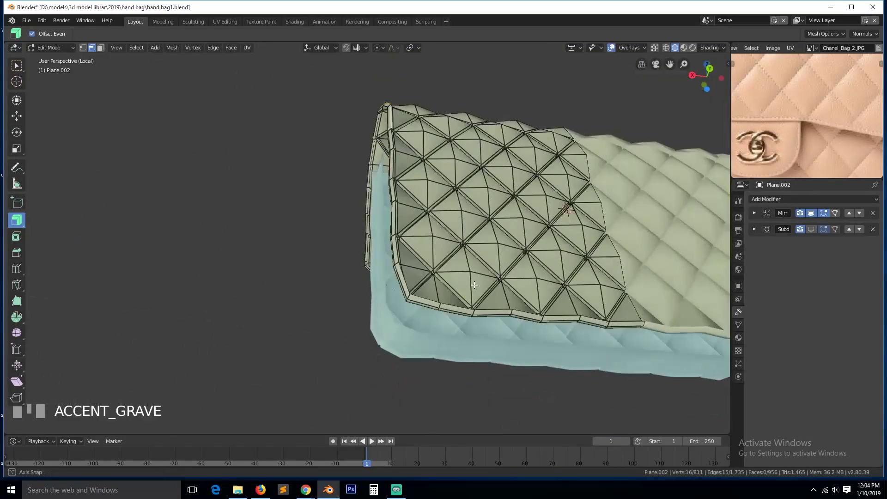
pyautogui.scroll(3, 474, 286)
pyautogui.keyDown('alt'); pyautogui.keyDown('shift'); pyautogui.click(479, 350); pyautogui.keyUp('shift'); pyautogui.keyUp('alt')
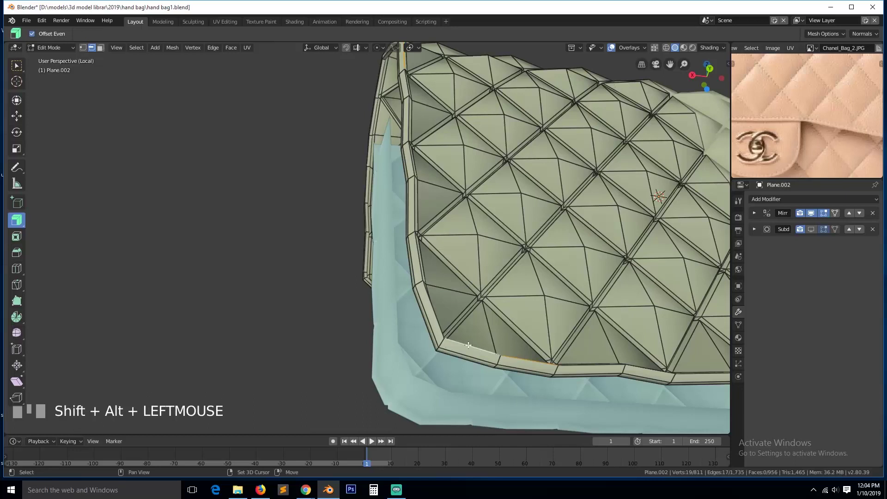
pyautogui.press('`')
pyautogui.keyDown('alt'); pyautogui.keyDown('shift'); pyautogui.click(382, 332); pyautogui.keyUp('shift'); pyautogui.keyUp('alt')
pyautogui.hotkey('ctrl', 'z')
pyautogui.keyDown('alt'); pyautogui.keyDown('shift'); pyautogui.click(384, 329); pyautogui.keyUp('shift'); pyautogui.keyUp('alt')
pyautogui.hotkey('ctrl', 'z')
pyautogui.keyDown('alt'); pyautogui.keyDown('shift'); pyautogui.click(386, 328); pyautogui.keyUp('shift'); pyautogui.keyUp('alt')
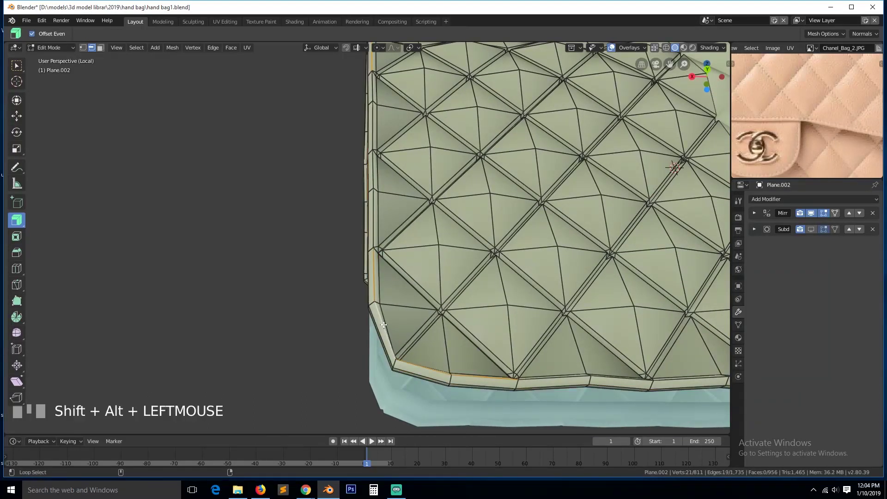
# - Add the missing rim edge segments along the back panel's side to the selection
pyautogui.press('`')
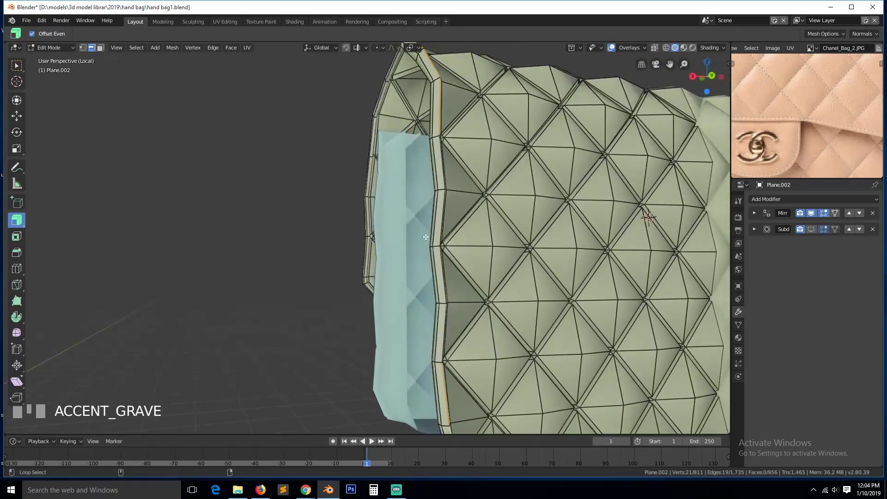
pyautogui.keyDown('alt'); pyautogui.keyDown('shift'); pyautogui.click(441, 229); pyautogui.keyUp('shift'); pyautogui.keyUp('alt')
pyautogui.keyDown('alt'); pyautogui.keyDown('shift'); pyautogui.click(440, 277); pyautogui.keyUp('shift'); pyautogui.keyUp('alt')
pyautogui.hotkey('ctrl', 'z')
pyautogui.keyDown('alt'); pyautogui.keyDown('shift'); pyautogui.click(440, 277); pyautogui.keyUp('shift'); pyautogui.keyUp('alt')
pyautogui.scroll(-2, 507, 323)
# - Add the rim's edge segments along the back panel's lower border to the selection
pyautogui.press('`')
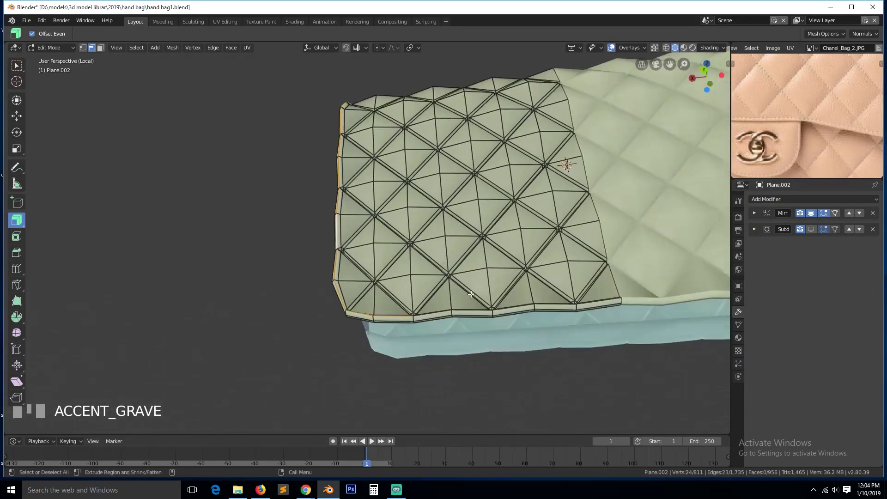
pyautogui.scroll(4, 472, 337)
pyautogui.keyDown('alt'); pyautogui.keyDown('shift'); pyautogui.click(496, 379); pyautogui.keyUp('shift'); pyautogui.keyUp('alt')
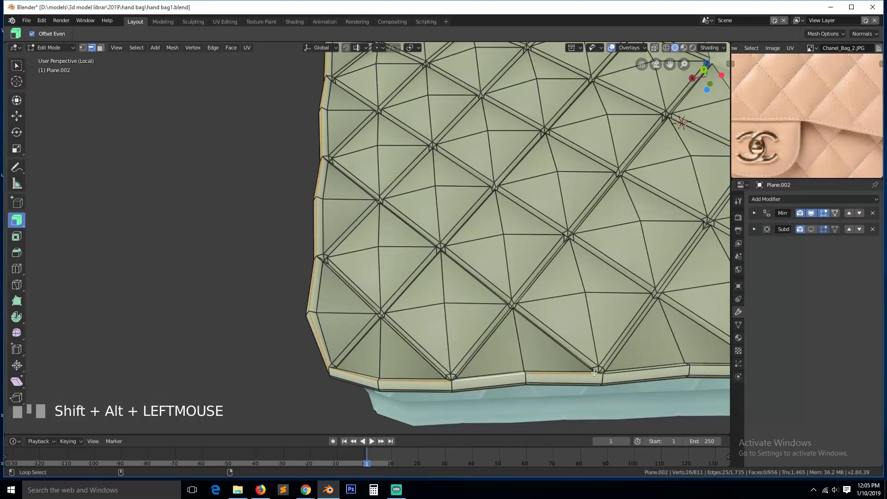
pyautogui.keyDown('alt'); pyautogui.keyDown('shift'); pyautogui.click(621, 373); pyautogui.keyUp('shift'); pyautogui.keyUp('alt')
pyautogui.scroll(-3, 620, 368)
pyautogui.press('`')
pyautogui.scroll(3, 383, 179)
pyautogui.press('`')
pyautogui.scroll(3, 670, 74)
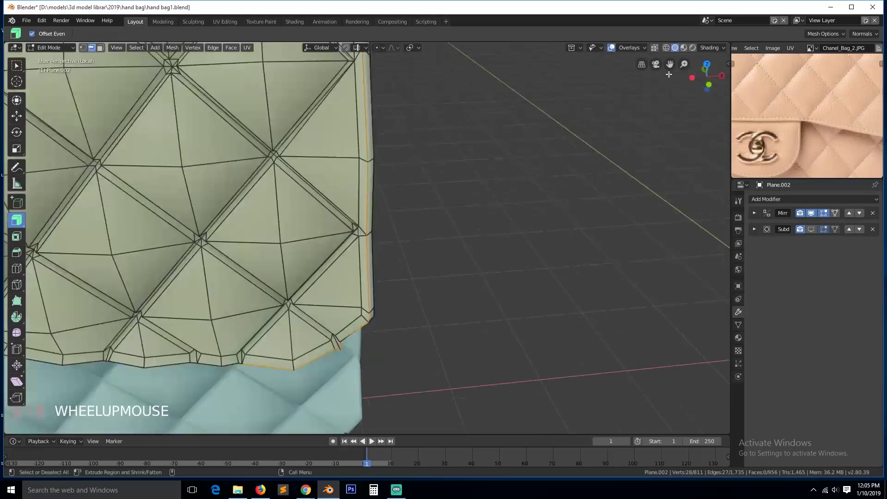
# - Add the remaining rim edge loop segments along the flap's front lower border to the selection
pyautogui.moveTo(672, 66); pyautogui.dragTo(723, 123)
pyautogui.scroll(-3, 465, 184)
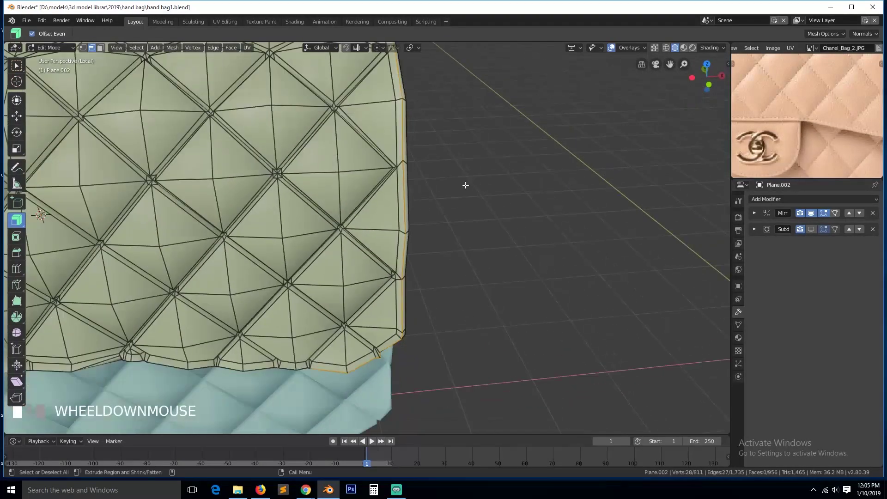
pyautogui.press('`')
pyautogui.keyDown('alt'); pyautogui.keyDown('shift'); pyautogui.click(242, 374); pyautogui.keyUp('shift'); pyautogui.keyUp('alt')
pyautogui.hotkey('ctrl', 'z')
pyautogui.keyDown('alt'); pyautogui.keyDown('shift'); pyautogui.click(243, 373); pyautogui.keyUp('shift'); pyautogui.keyUp('alt')
pyautogui.press('`')
pyautogui.scroll(-1, 256, 348)
pyautogui.scroll(1, 264, 366)
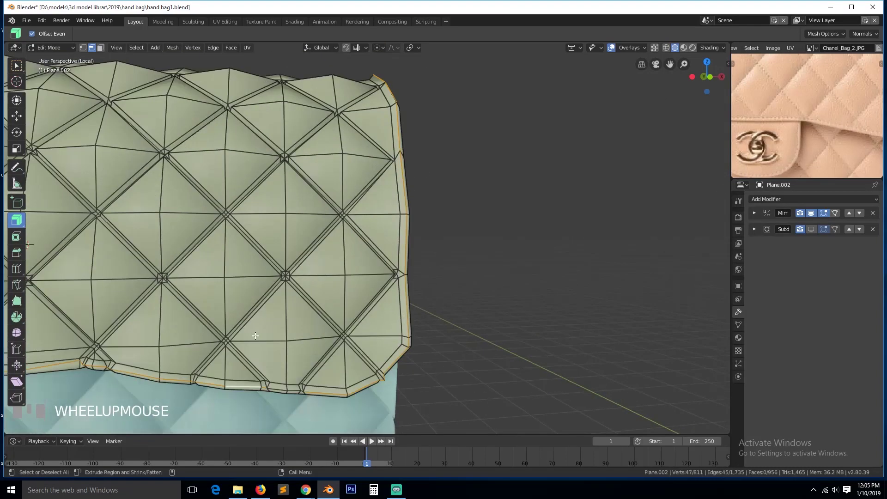
pyautogui.keyDown('alt'); pyautogui.keyDown('shift'); pyautogui.click(276, 388); pyautogui.keyUp('shift'); pyautogui.keyUp('alt')
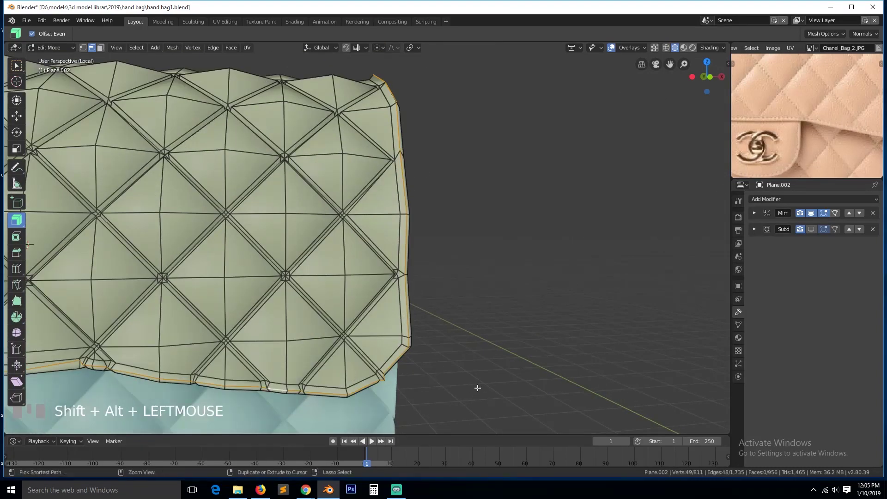
# - Bevel the selected rim edge loop with one segment and return to Object Mode
pyautogui.hotkey('ctrl', 'b')
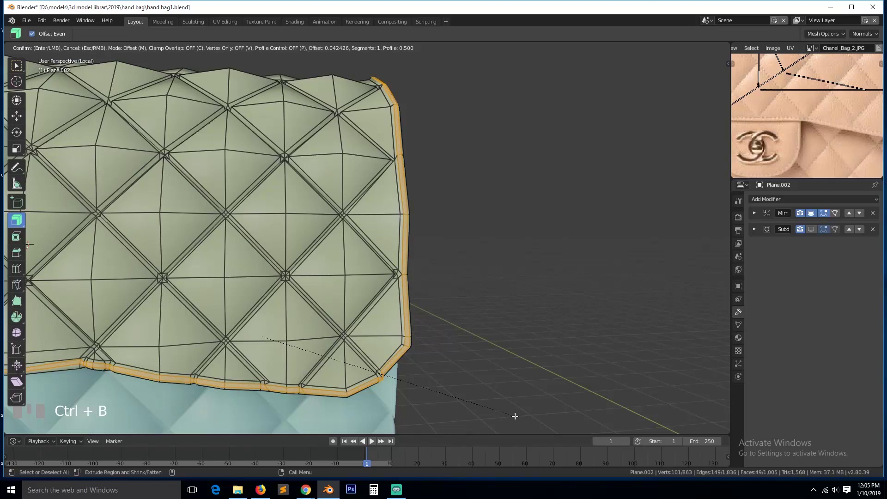
pyautogui.click(512, 405)
pyautogui.moveTo(512, 404); pyautogui.dragTo(388, 406, button='middle')
pyautogui.press('Tab')
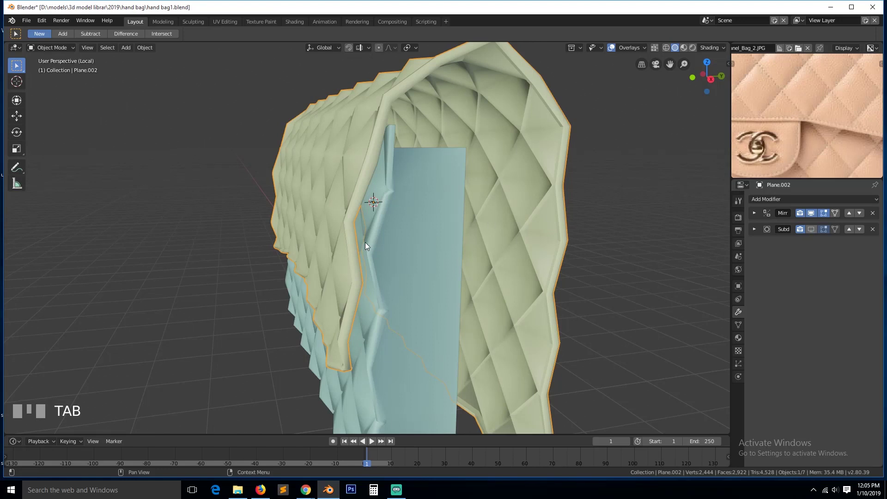
# - Show the flap's Subdivision smoothing in the viewport to inspect the bevelled rim, and save the file
pyautogui.click(284, 217)
pyautogui.press('`')
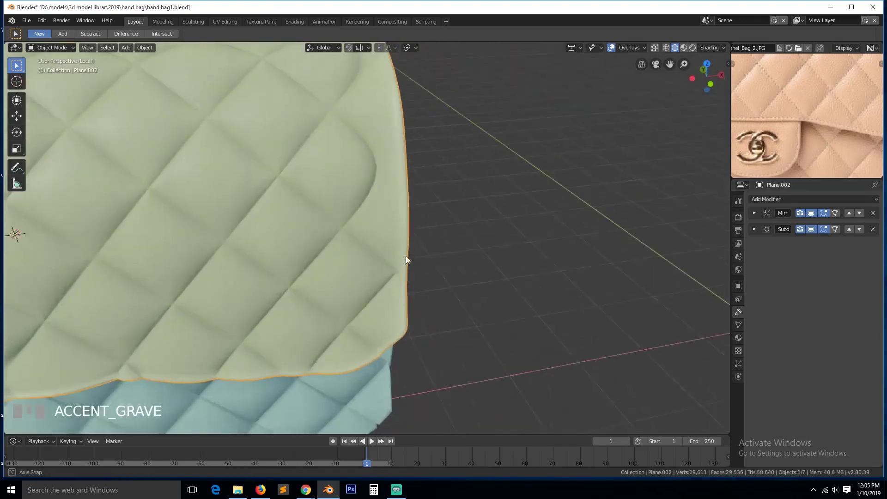
pyautogui.scroll(-5, 434, 242)
pyautogui.press('`')
pyautogui.press('a')
pyautogui.scroll(2, 423, 257)
pyautogui.press('`')
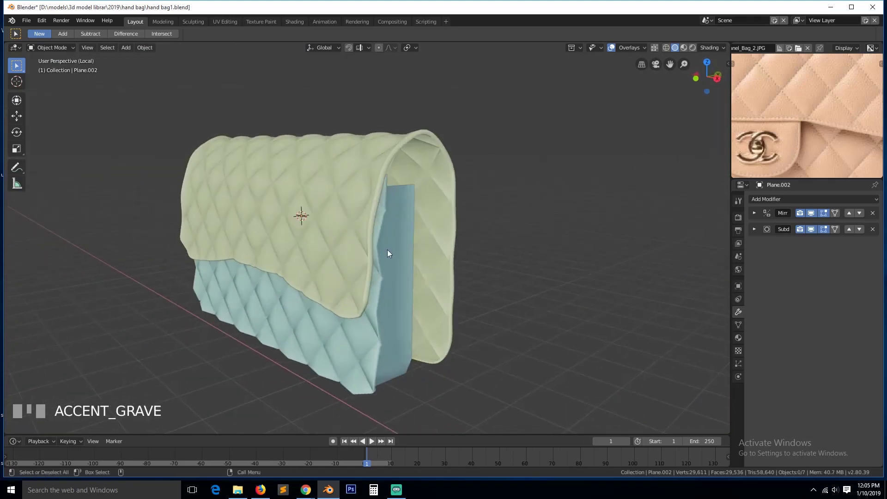
pyautogui.scroll(3, 398, 256)
pyautogui.press('`')
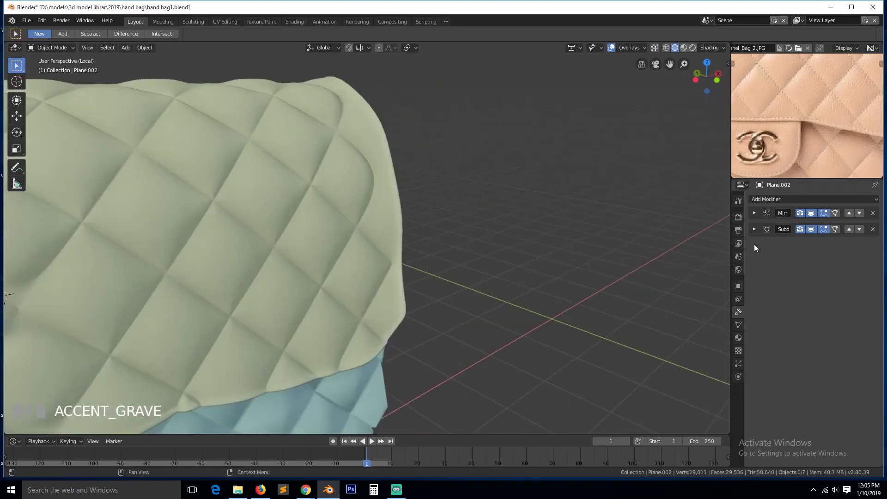
pyautogui.hotkey('ctrl', 's')
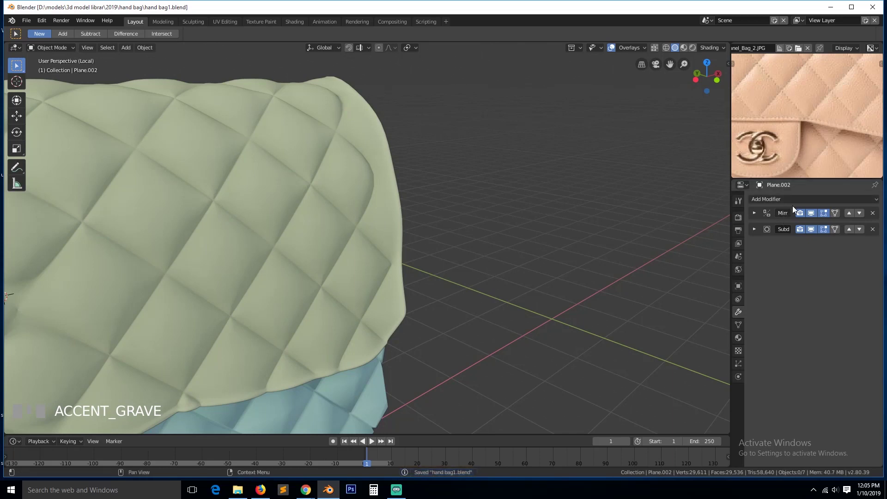
# - Hide the flap's Subdivision smoothing and try a loop cut along the rim's side in Edit Mode
pyautogui.click(811, 229)
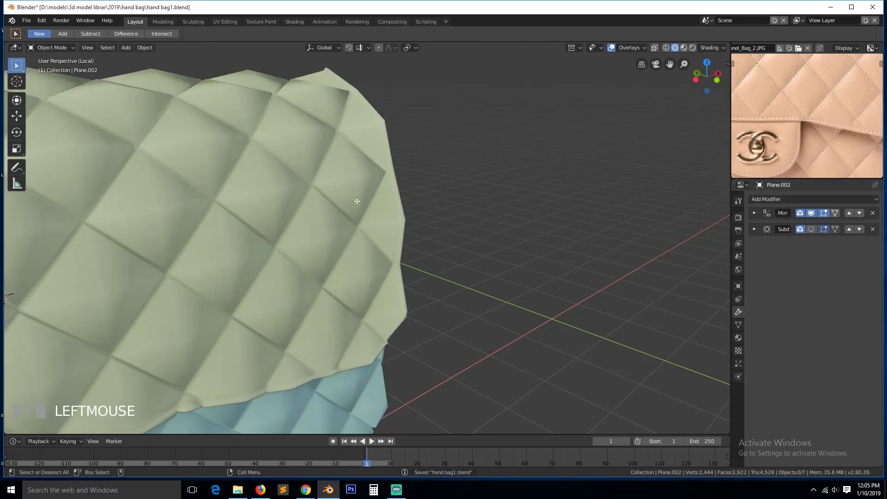
pyautogui.press('Tab')
pyautogui.keyDown('alt'); pyautogui.click(390, 198); pyautogui.keyUp('alt')
pyautogui.hotkey('ctrl', 'r')
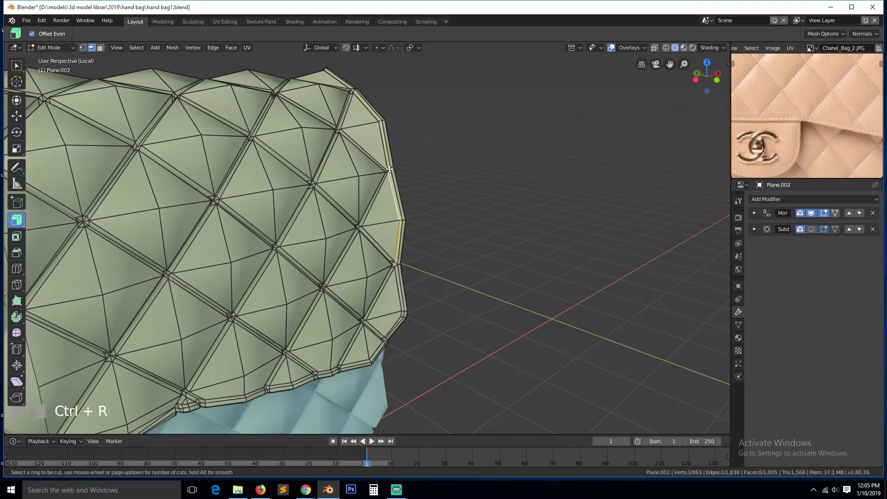
pyautogui.rightClick(389, 169)
pyautogui.press('`')
pyautogui.scroll(3, 407, 328)
pyautogui.moveTo(414, 329); pyautogui.dragTo(420, 329, button='middle')
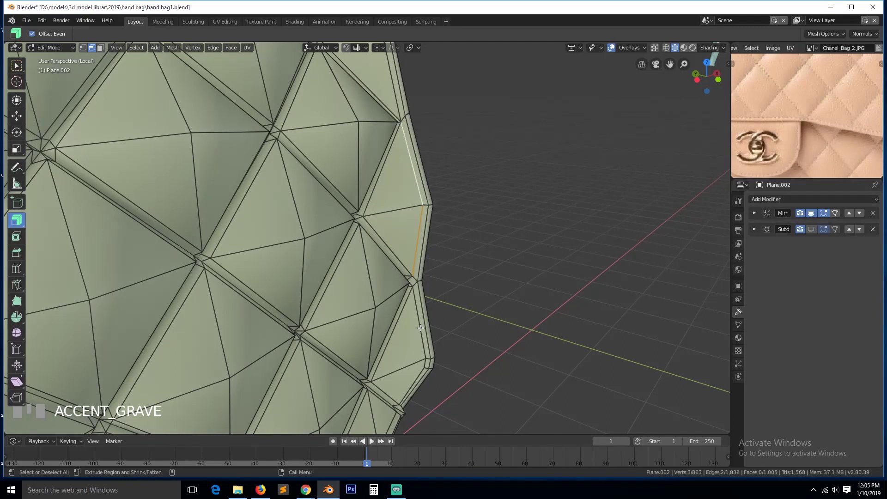
pyautogui.scroll(-2, 421, 328)
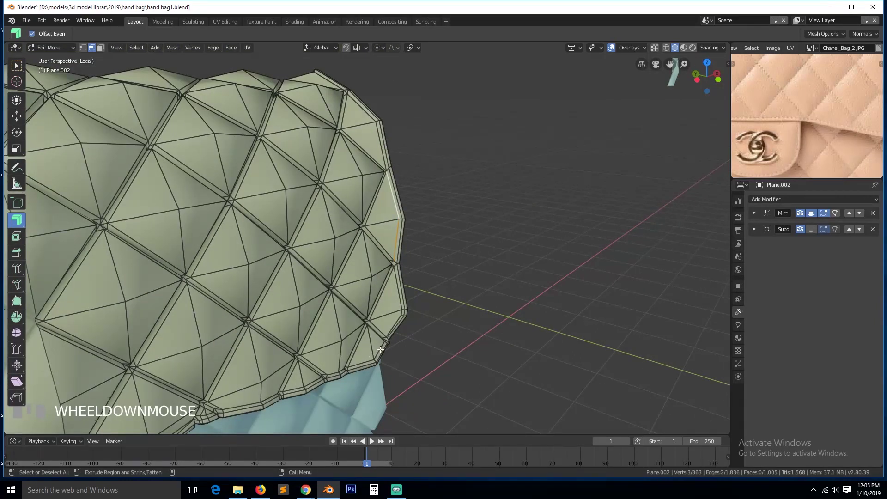
# - Connect the two vertices across the rim at the front flap's side notch with an edge
pyautogui.scroll(3, 405, 282)
pyautogui.press('1')
pyautogui.click(430, 297)
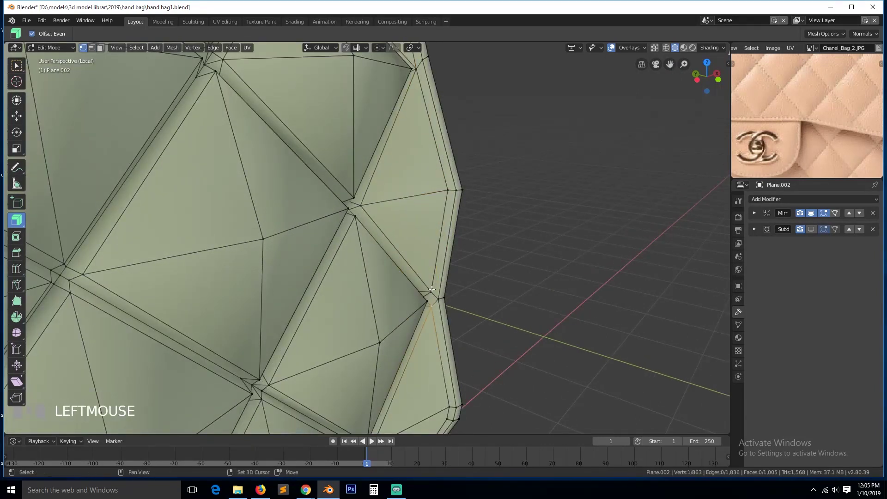
pyautogui.keyDown('shift'); pyautogui.click(438, 297); pyautogui.keyUp('shift')
pyautogui.press('h')
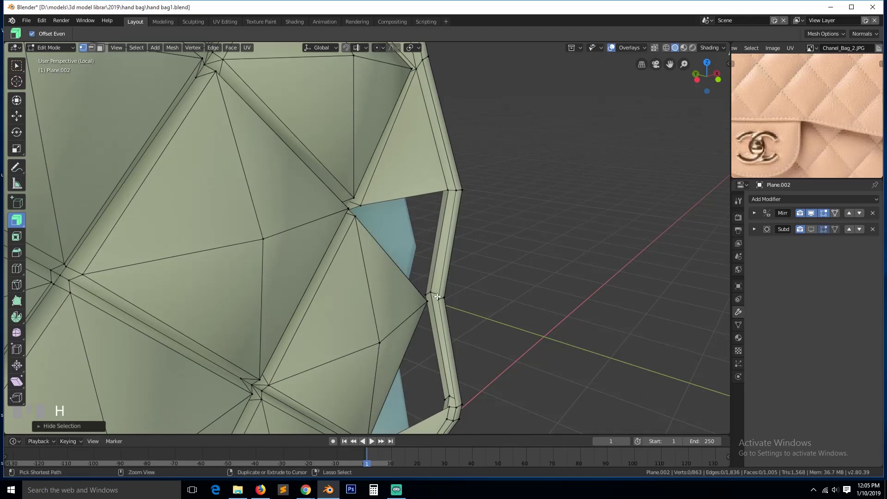
pyautogui.hotkey('ctrl', 'z')
pyautogui.press('a')
pyautogui.hotkey('ctrl', 'r')
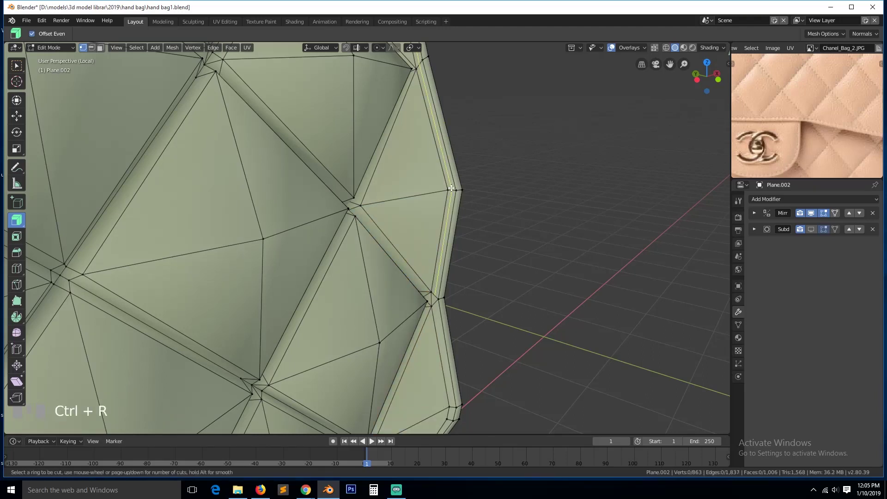
pyautogui.rightClick(451, 189)
# - Return the flap to Object Mode and save the file
pyautogui.scroll(-5, 453, 201)
pyautogui.moveTo(450, 206); pyautogui.dragTo(306, 234, button='middle')
pyautogui.press('Tab')
pyautogui.hotkey('ctrl', 's')
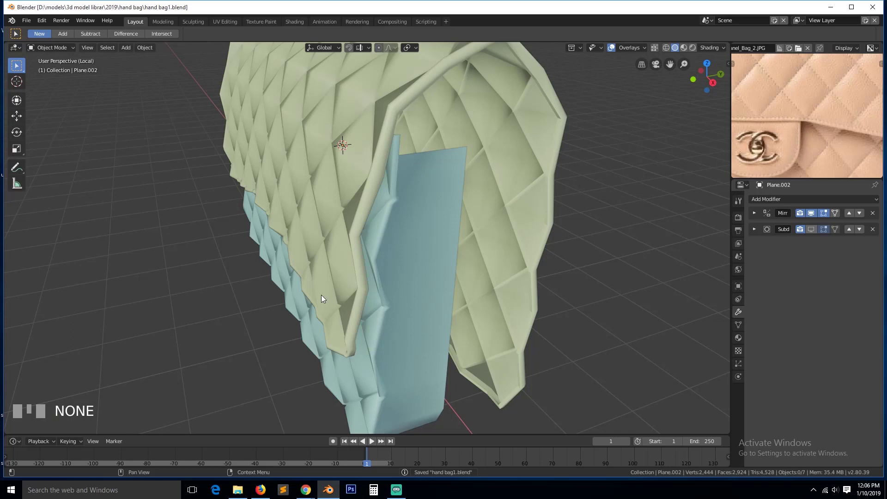
pyautogui.press('`')
pyautogui.scroll(-3, 390, 286)
pyautogui.moveTo(359, 313); pyautogui.dragTo(459, 287, button='middle')
pyautogui.moveTo(400, 290); pyautogui.dragTo(295, 290, button='middle')
pyautogui.hotkey('ctrl', 's')
# - Turn on the Subdivision viewport display for the quilted bag body and the flap, and clear the selection
pyautogui.click(367, 324)
pyautogui.click(811, 229)
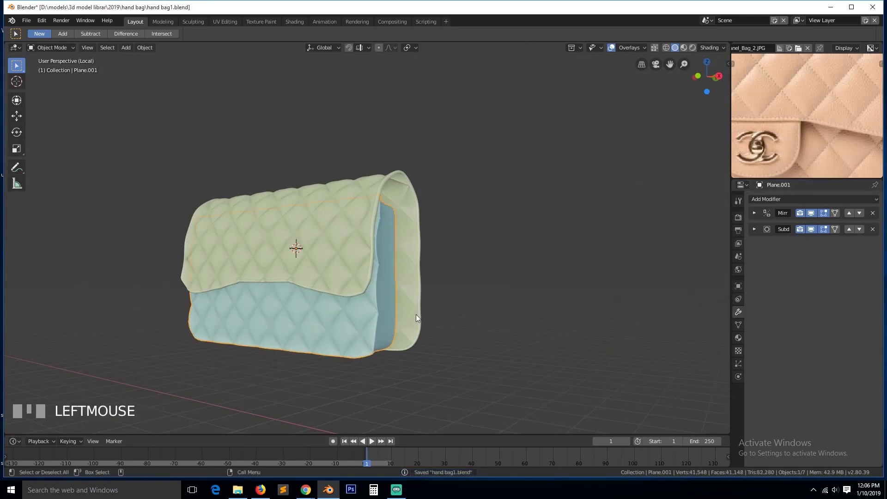
pyautogui.click(506, 305)
# - Examine the smoothed flap and body from the back and side, and compare them with the reference photo
pyautogui.moveTo(385, 306); pyautogui.dragTo(288, 313, button='middle')
pyautogui.scroll(2, 364, 310)
pyautogui.press('`')
pyautogui.scroll(-3, 387, 319)
pyautogui.press('`')
pyautogui.scroll(-4, 758, 143)
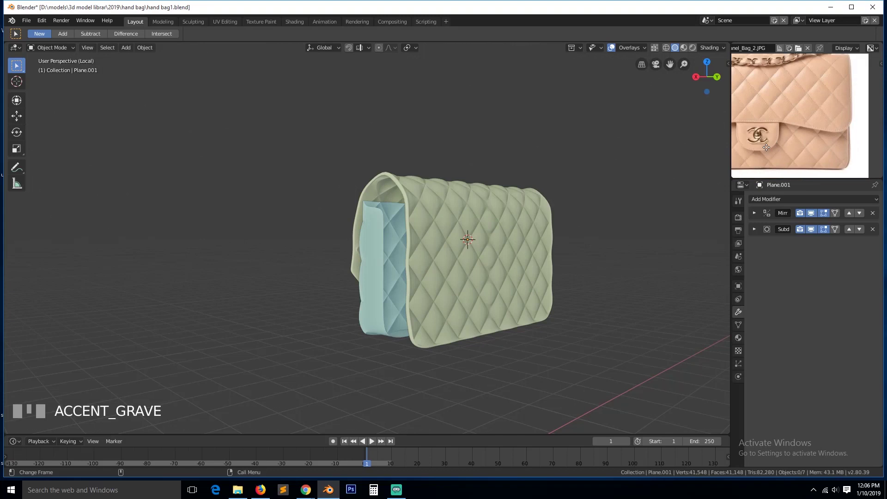
pyautogui.moveTo(759, 151); pyautogui.dragTo(880, 148, button='middle')
pyautogui.moveTo(313, 302); pyautogui.dragTo(415, 283, button='middle')
pyautogui.click(411, 326)
pyautogui.moveTo(410, 326); pyautogui.dragTo(337, 345, button='middle')
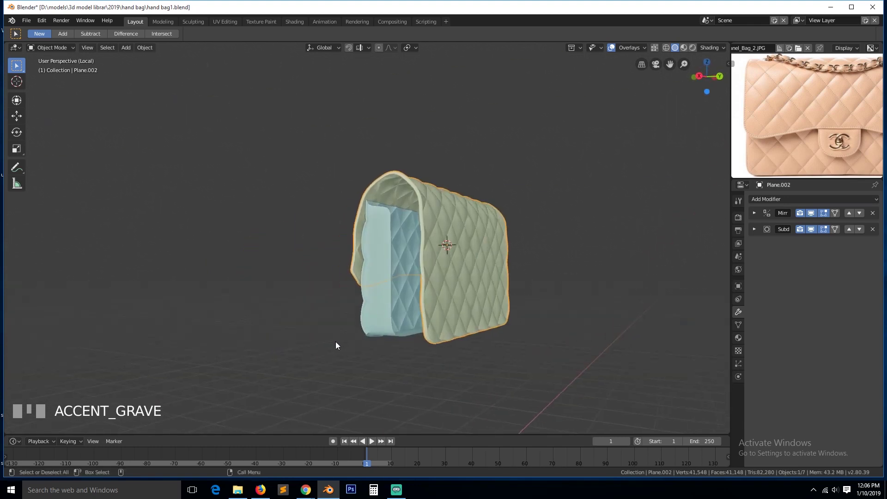
pyautogui.click(480, 297)
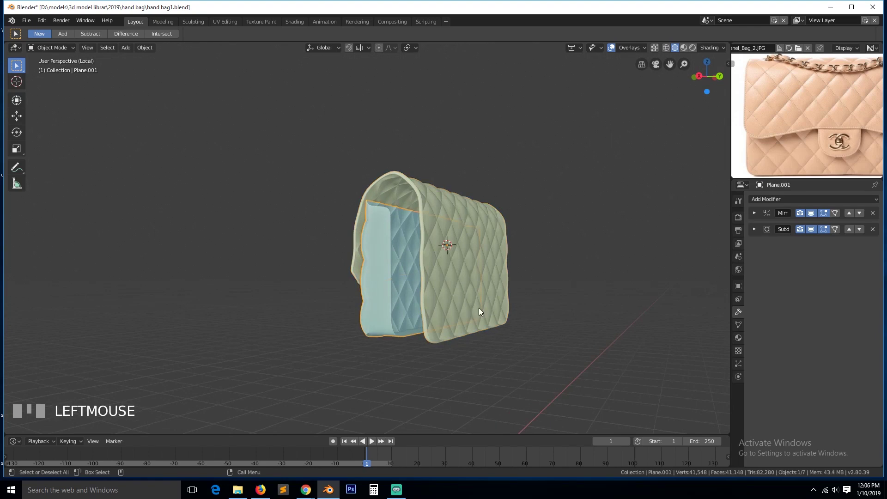
pyautogui.press('`')
pyautogui.moveTo(455, 294); pyautogui.dragTo(498, 298, button='middle')
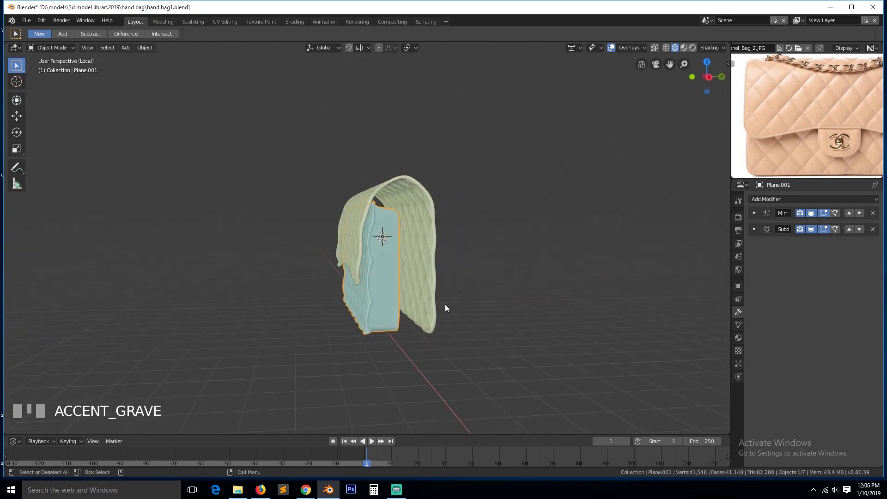
pyautogui.scroll(1, 445, 309)
pyautogui.hotkey('alt', 'a')
pyautogui.scroll(3, 490, 280)
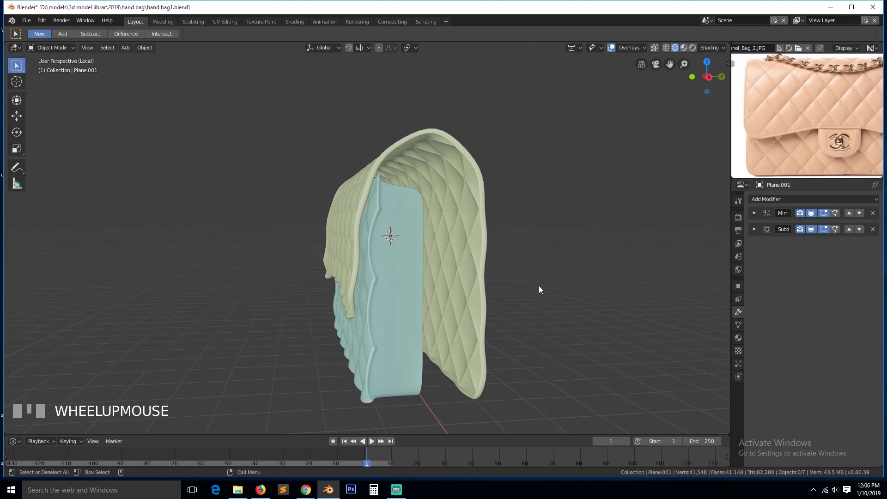
# - Turn off the Subdivision viewport display on the body and flap, and enter Edit Mode on the flap
pyautogui.click(812, 227)
pyautogui.click(452, 207)
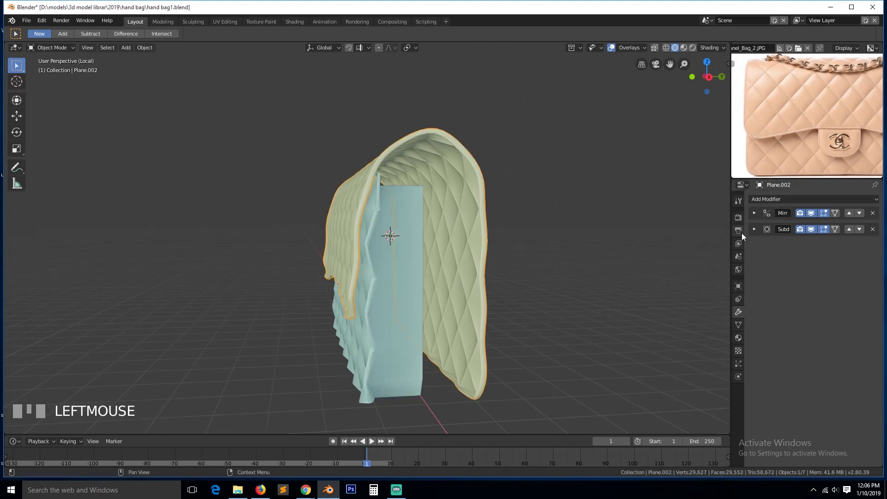
pyautogui.click(812, 229)
pyautogui.click(755, 213)
pyautogui.press('Tab')
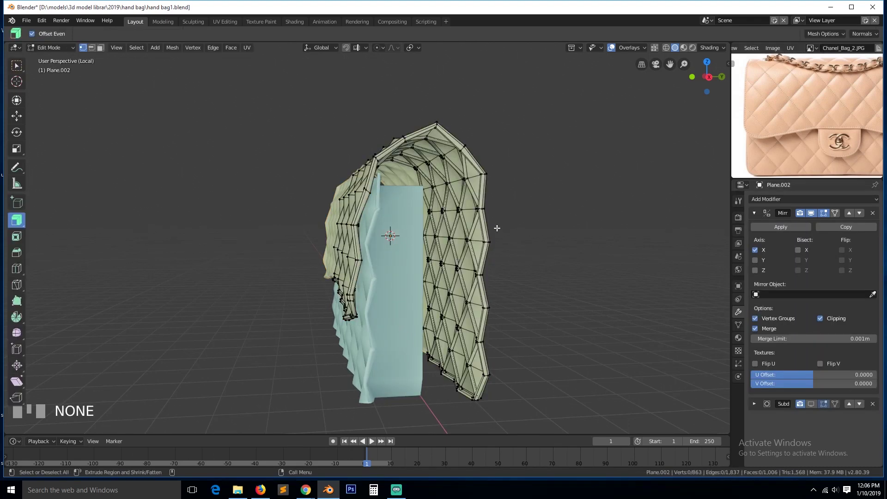
# - Try to select a path of inner rim edges along the back panel down to its lower border
pyautogui.scroll(5, 484, 226)
pyautogui.press('2')
pyautogui.scroll(-2, 647, 136)
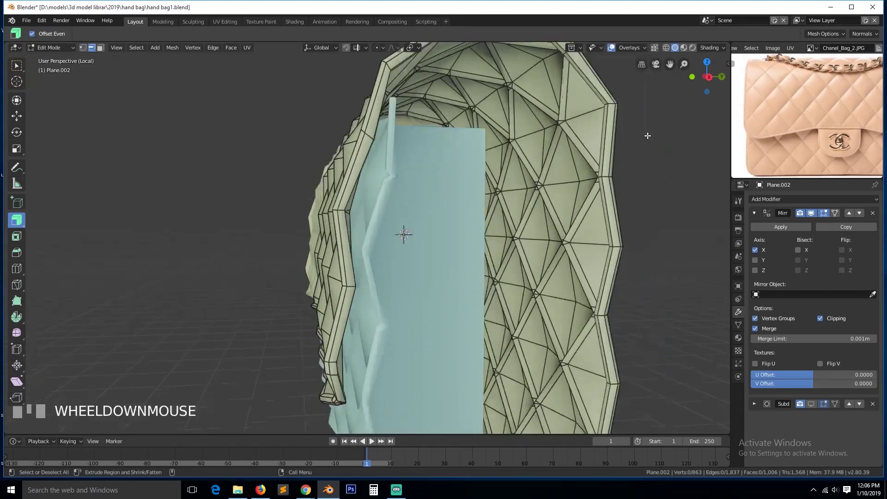
pyautogui.click(602, 160)
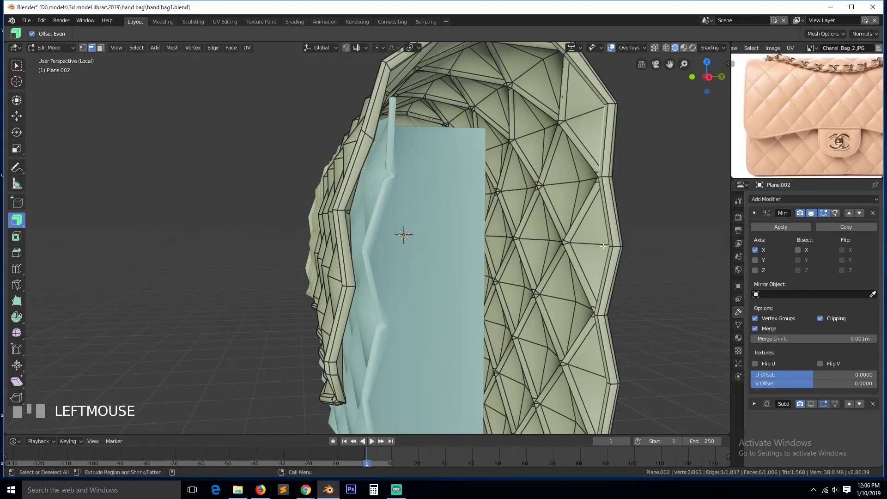
pyautogui.scroll(-5, 603, 246)
pyautogui.moveTo(501, 370); pyautogui.dragTo(537, 300, button='middle')
pyautogui.scroll(-1, 458, 375)
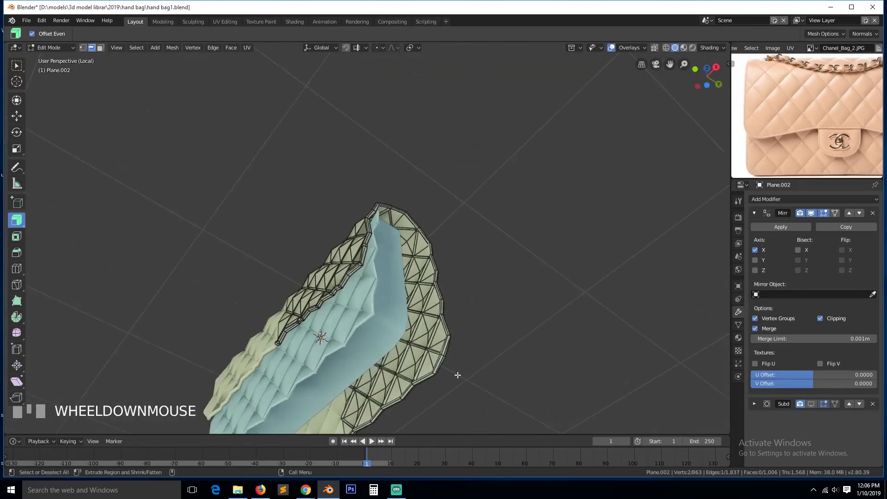
pyautogui.keyDown('ctrl'); pyautogui.click(362, 422); pyautogui.keyUp('ctrl')
pyautogui.hotkey('ctrl', 'z')
# - Select the shortest path of inner rim vertices down the back panel's side
pyautogui.press('KP_Decimal')
pyautogui.scroll(-2, 354, 304)
pyautogui.press('1')
pyautogui.press('`')
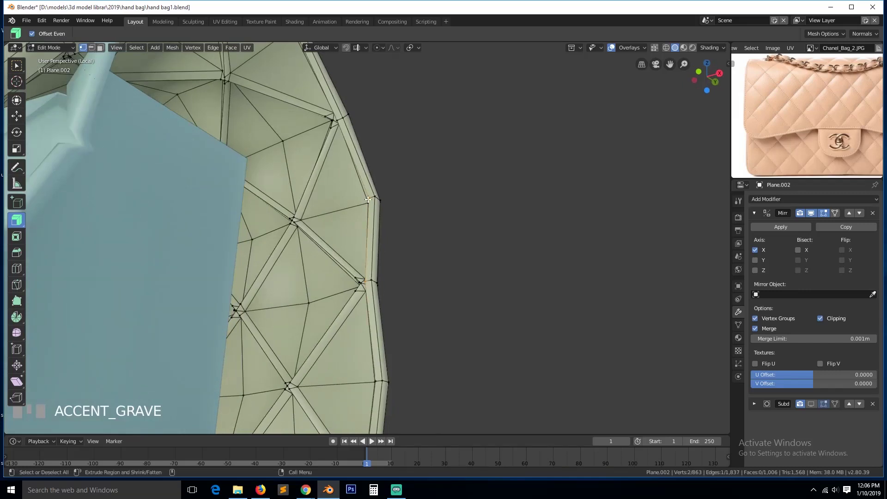
pyautogui.scroll(-8, 368, 199)
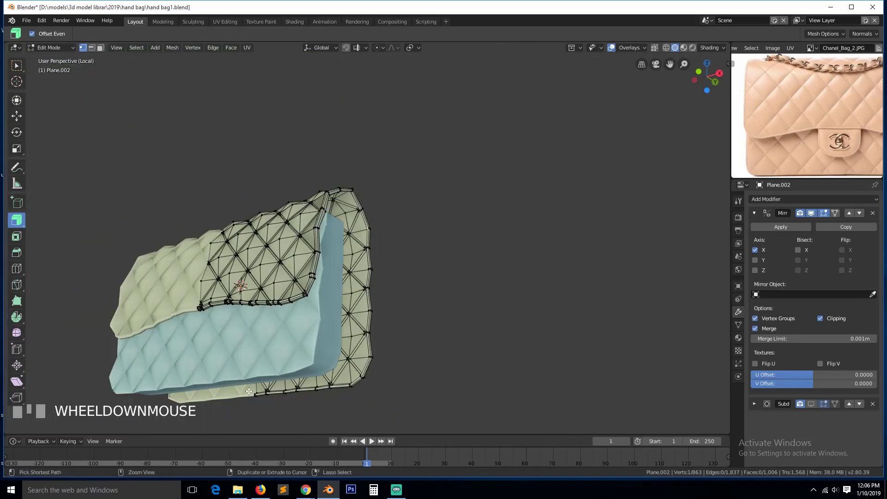
pyautogui.hotkey('ctrl', 'z')
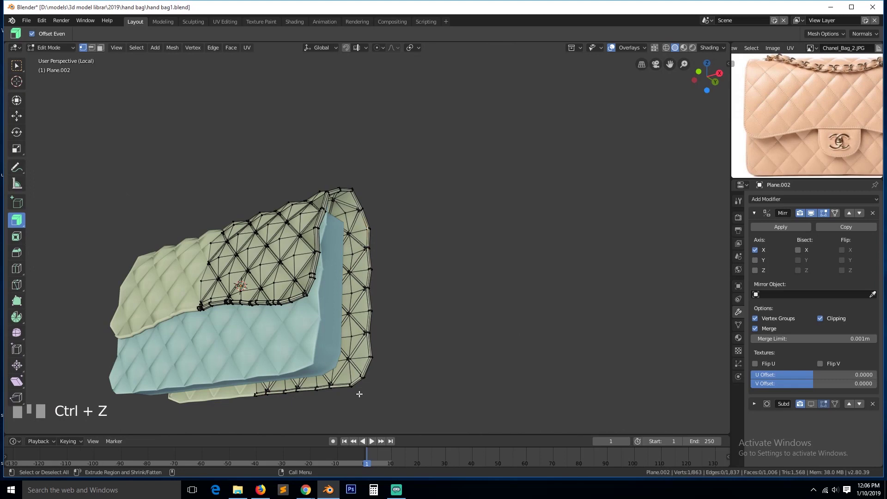
pyautogui.hotkey('ctrl', 'z')
pyautogui.keyDown('ctrl'); pyautogui.click(368, 356); pyautogui.keyUp('ctrl')
pyautogui.press('KP_Decimal')
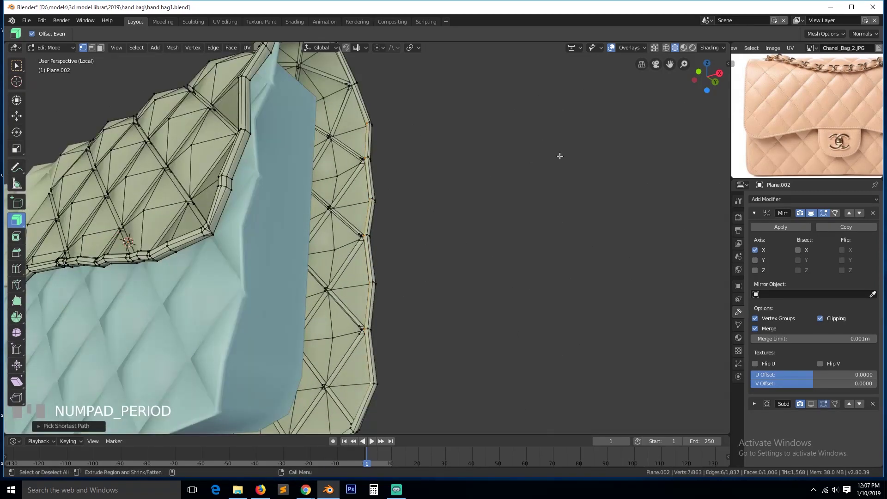
# - Extend the vertex path along the back panel's lower inner rim to the mirror centre line
pyautogui.moveTo(670, 64); pyautogui.dragTo(207, 209)
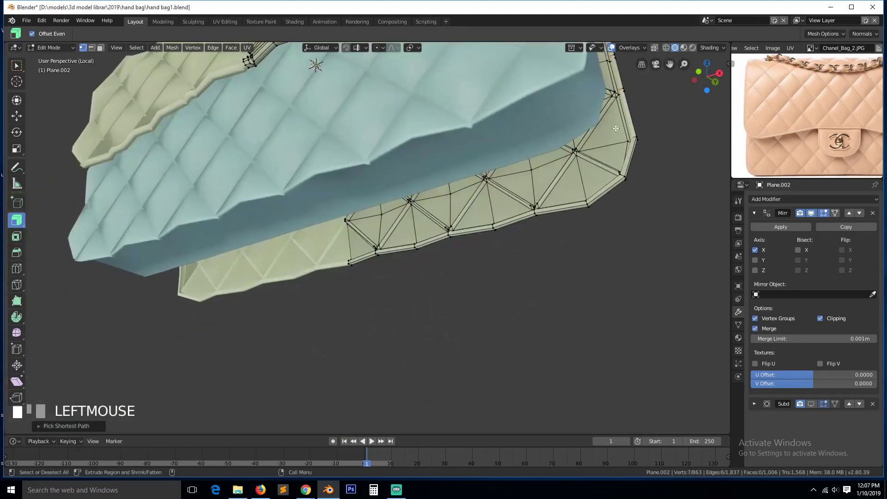
pyautogui.scroll(4, 534, 209)
pyautogui.keyDown('ctrl'); pyautogui.click(335, 281); pyautogui.keyUp('ctrl')
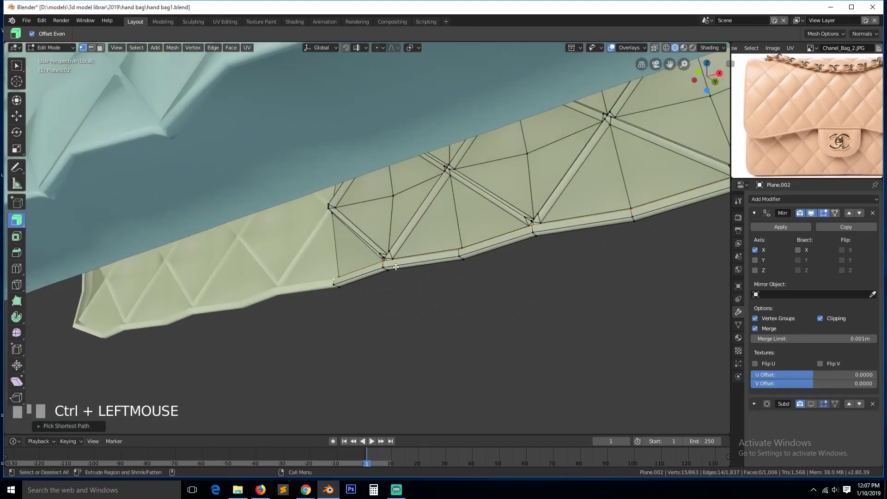
# - Save the file and extrude the selected back panel inner rim about 0.015 m along Y toward the bag body
pyautogui.scroll(-2, 440, 256)
pyautogui.moveTo(464, 238); pyautogui.dragTo(420, 293, button='middle')
pyautogui.scroll(-3, 420, 293)
pyautogui.hotkey('ctrl', 's')
pyautogui.press('e')
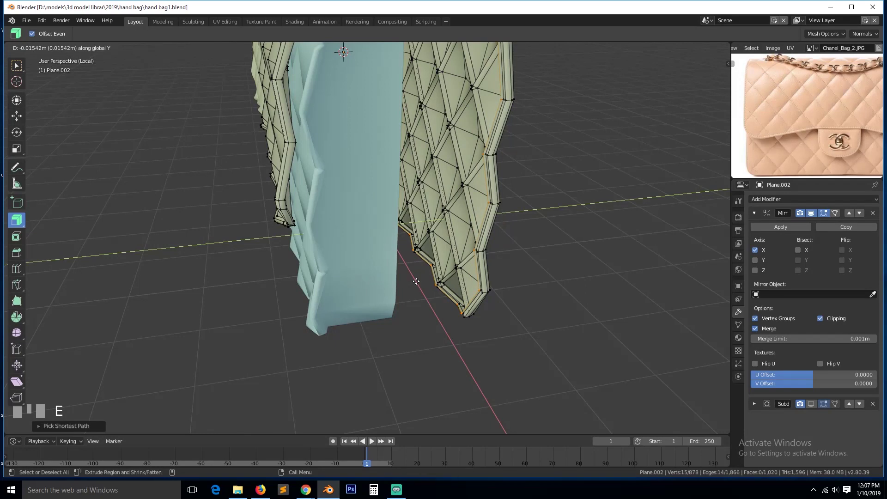
pyautogui.click(416, 281)
# - Extrude the back panel's rim again toward the body and flatten its new edge by scaling it to 0 along Y
pyautogui.press('e')
pyautogui.write('s')
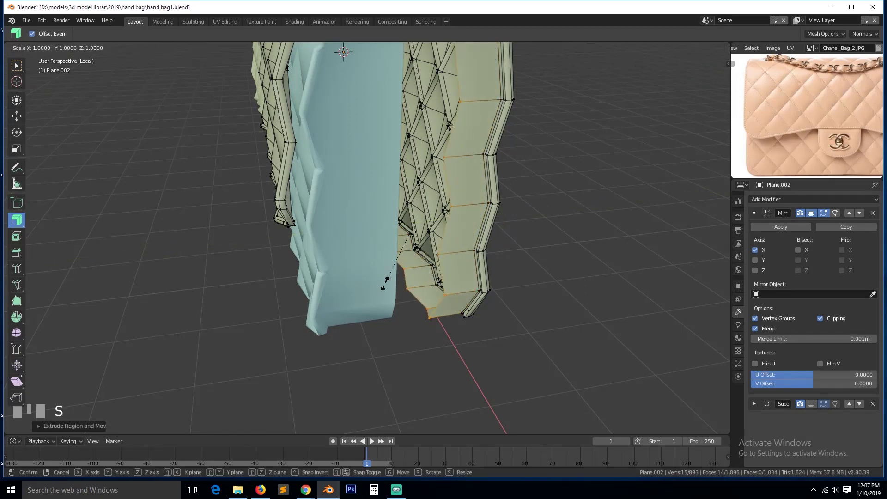
pyautogui.write('0')
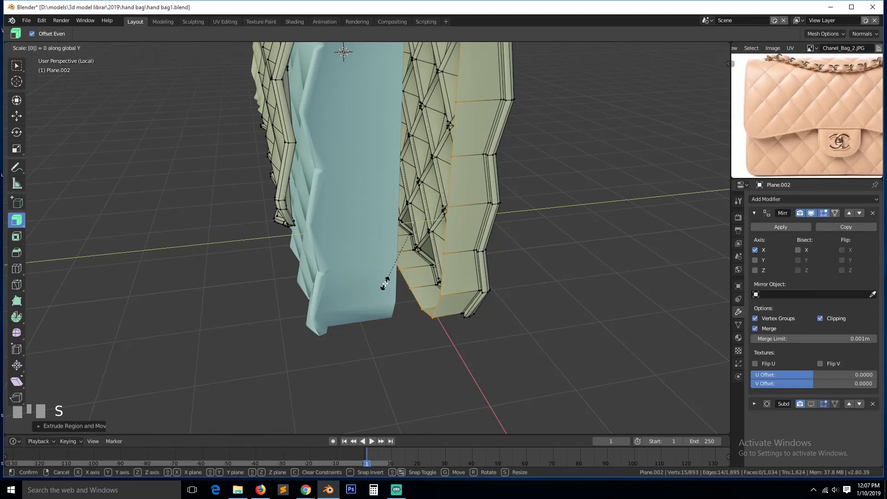
pyautogui.click(386, 283)
# - Move the flattened rim edge about 0.257 m along negative Y, up to the bag body's back edge
pyautogui.press('KP_3')
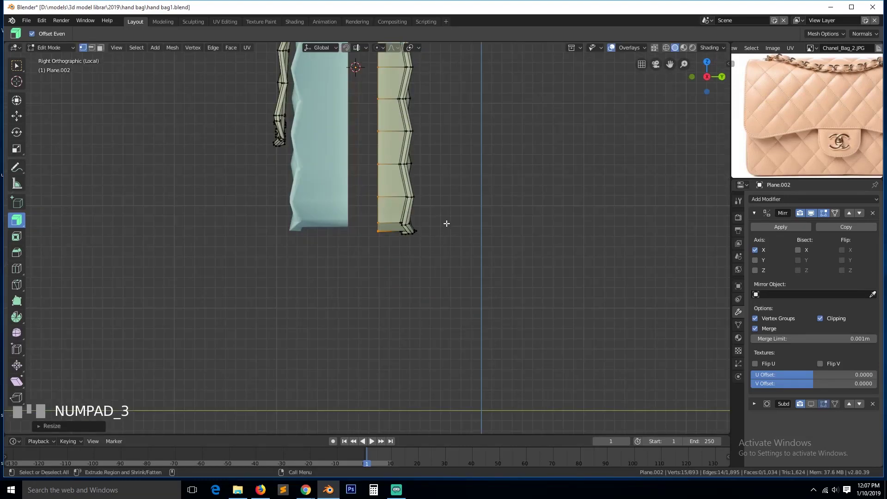
pyautogui.press('g')
pyautogui.press('y')
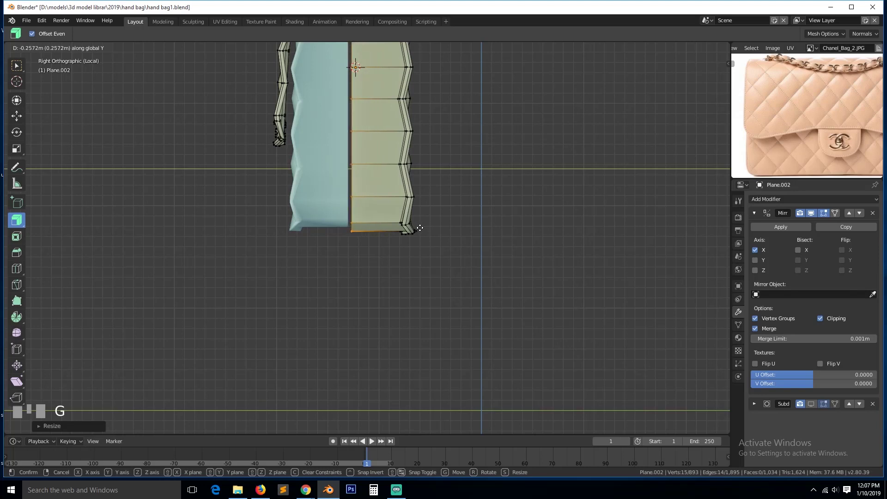
pyautogui.click(420, 228)
# - Join the bag body and the flap into one object and enter Edit Mode on it
pyautogui.scroll(-3, 342, 178)
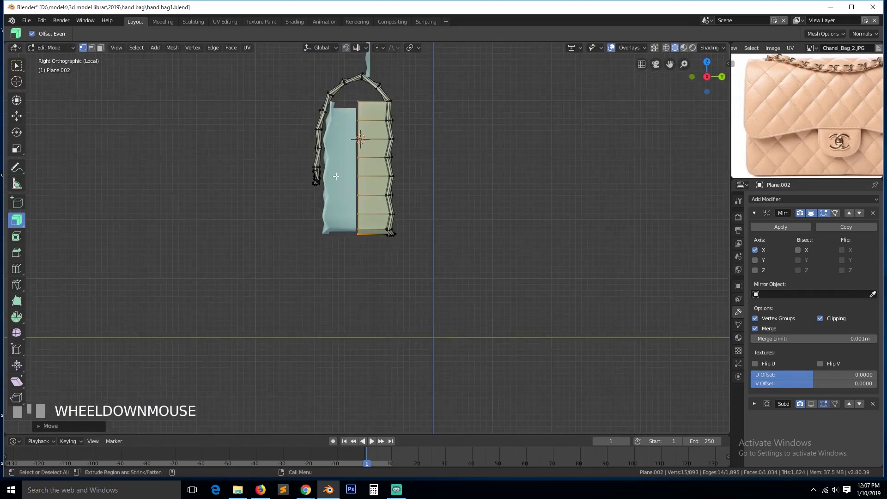
pyautogui.press('Tab')
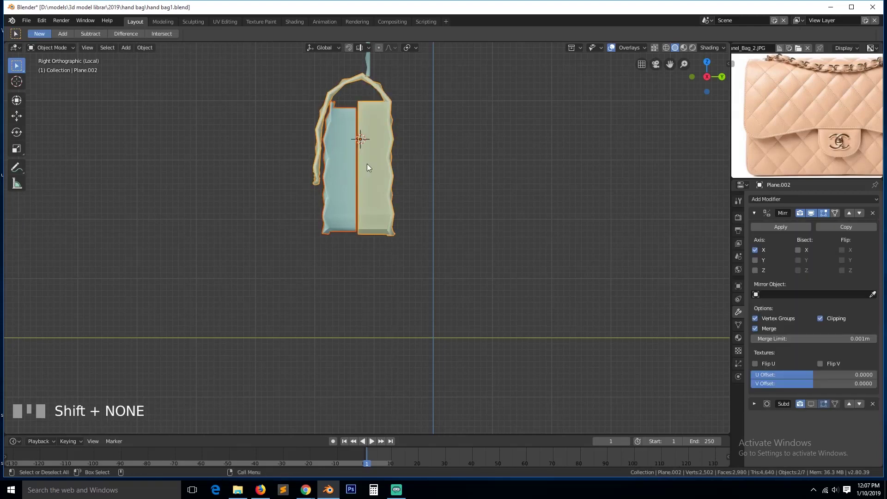
pyautogui.hotkey('ctrl', 'j')
pyautogui.press('Tab')
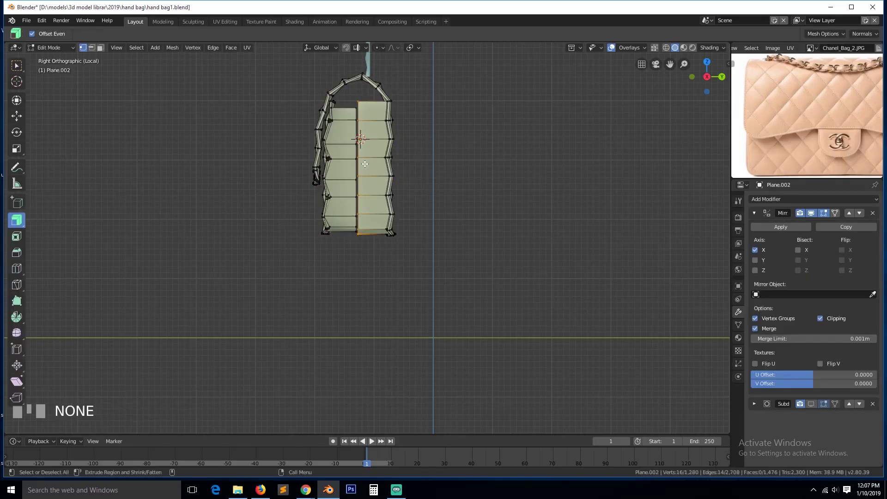
# - Merge the topmost pair of facing vertices on the side seam between body and back panel at their center
pyautogui.hotkey('shift', '`')
pyautogui.moveTo(369, 181); pyautogui.dragTo(373, 198, button='middle')
pyautogui.scroll(2, 374, 199)
pyautogui.scroll(-1, 376, 197)
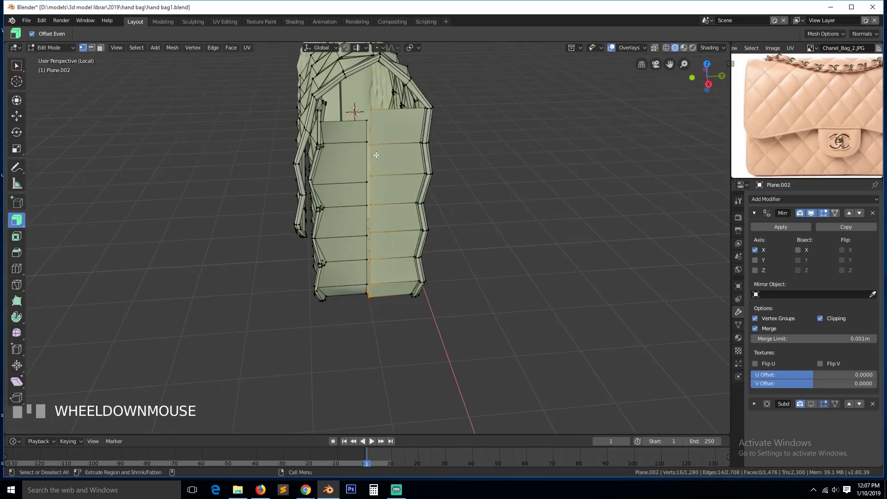
pyautogui.keyDown('shift'); pyautogui.click(366, 125); pyautogui.keyUp('shift')
pyautogui.hotkey('alt', 'm')
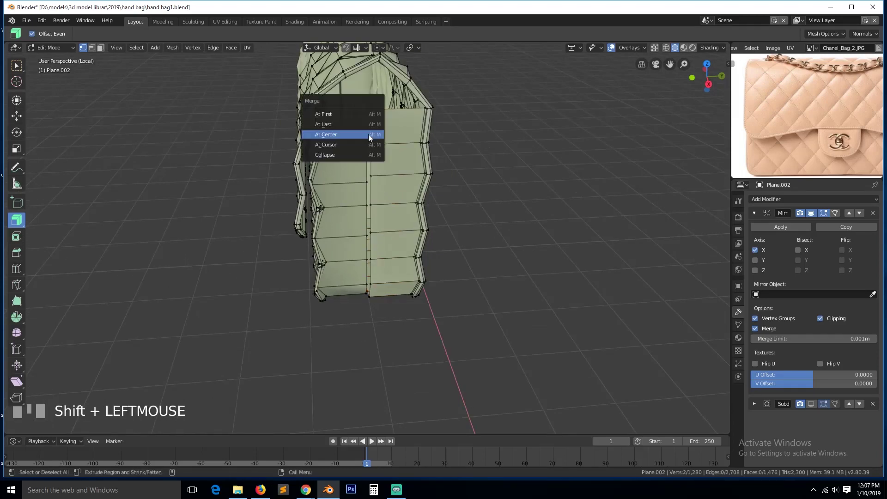
pyautogui.click(367, 134)
# - Merge each remaining pair of facing vertices at center down the side seam to the bag's lower edge
pyautogui.keyDown('shift'); pyautogui.click(362, 141); pyautogui.keyUp('shift')
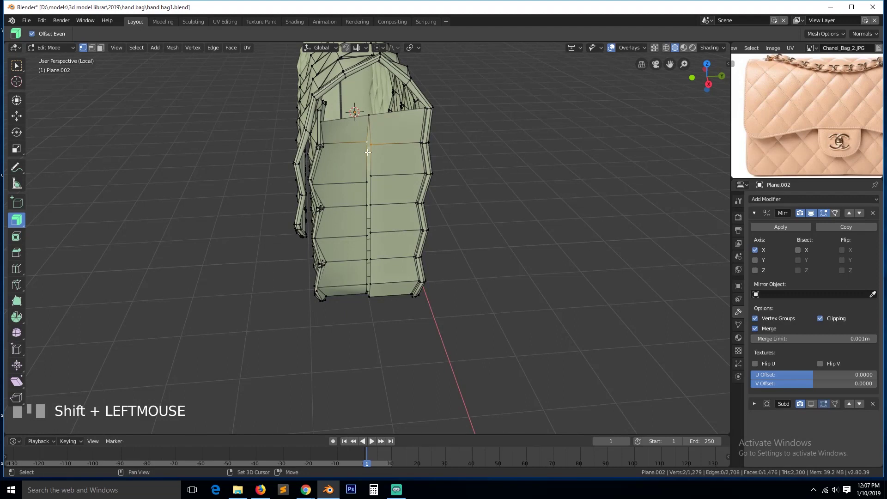
pyautogui.hotkey('shift', 'r')
pyautogui.click(369, 180)
pyautogui.hotkey('shift', 'r')
pyautogui.click(368, 202)
pyautogui.hotkey('shift', 'r')
pyautogui.click(368, 203)
pyautogui.keyDown('shift'); pyautogui.click(374, 204); pyautogui.keyUp('shift')
pyautogui.hotkey('shift', 'r')
pyautogui.click(370, 233)
pyautogui.hotkey('shift', 'r')
pyautogui.click(368, 261)
pyautogui.hotkey('shift', 'r')
pyautogui.click(383, 286)
pyautogui.hotkey('shift', 'r')
# - Try to repeat the center merge on the next vertex pair around the bag's lower corner
pyautogui.moveTo(408, 301); pyautogui.dragTo(416, 194, button='middle')
pyautogui.click(400, 199)
pyautogui.hotkey('shift', 'r')
pyautogui.hotkey('ctrl', 'z')
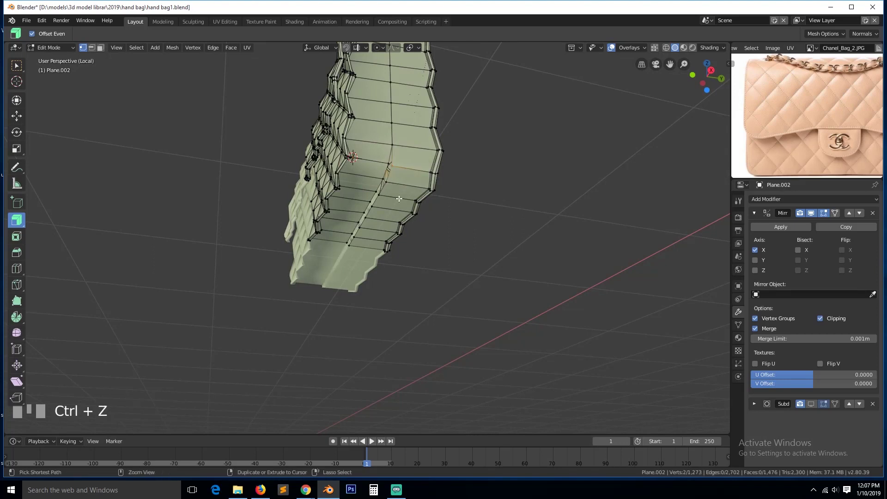
pyautogui.scroll(2, 399, 199)
pyautogui.hotkey('alt', 'a')
pyautogui.click(407, 122)
pyautogui.keyDown('shift'); pyautogui.click(400, 120); pyautogui.keyUp('shift')
pyautogui.hotkey('shift', 'r')
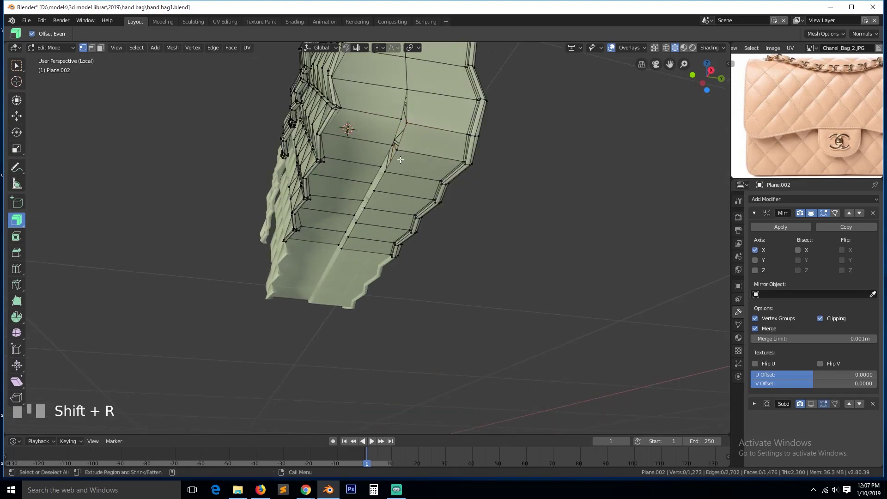
# - Merge the vertex pair at the bag's lower corner seam at center
pyautogui.keyDown('shift'); pyautogui.click(401, 119); pyautogui.keyUp('shift')
pyautogui.press('m')
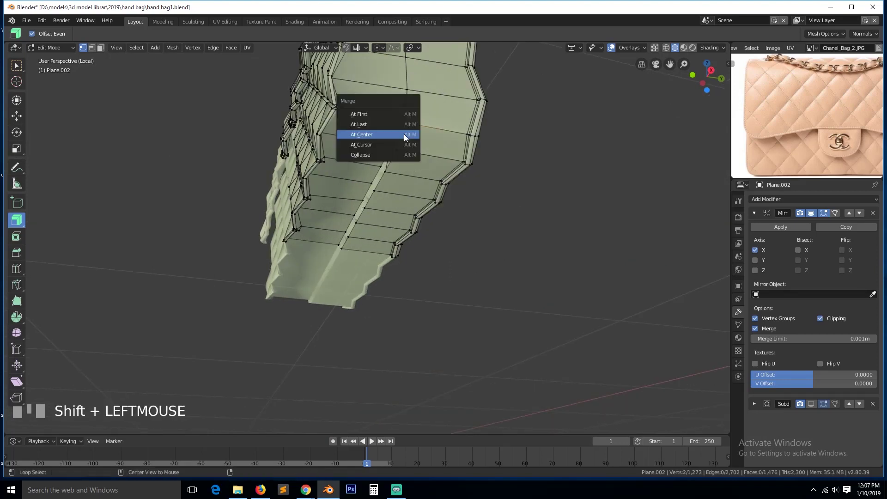
pyautogui.click(406, 134)
# - Merge the facing vertex pairs at center along the bag's bottom seam toward the mirror centre line
pyautogui.hotkey('shift', '`')
pyautogui.click(347, 144)
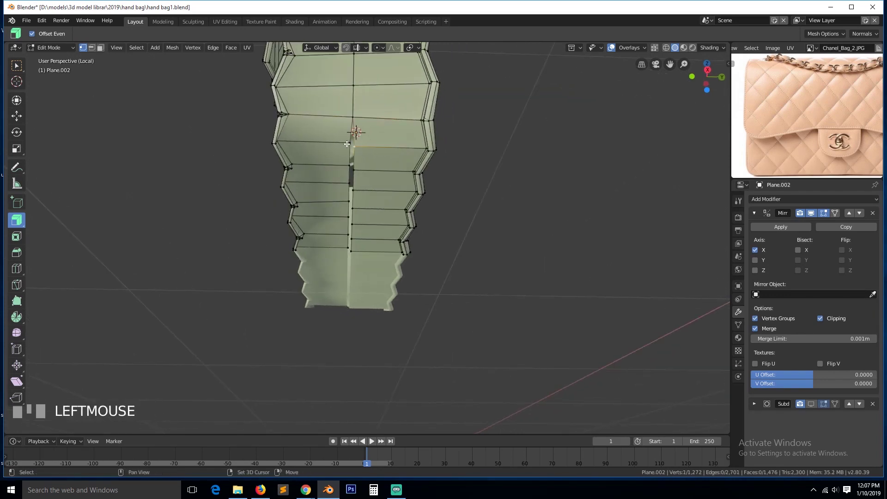
pyautogui.click(355, 171)
pyautogui.hotkey('shift', 'r')
pyautogui.click(355, 186)
pyautogui.hotkey('shift', 'r')
pyautogui.click(341, 197)
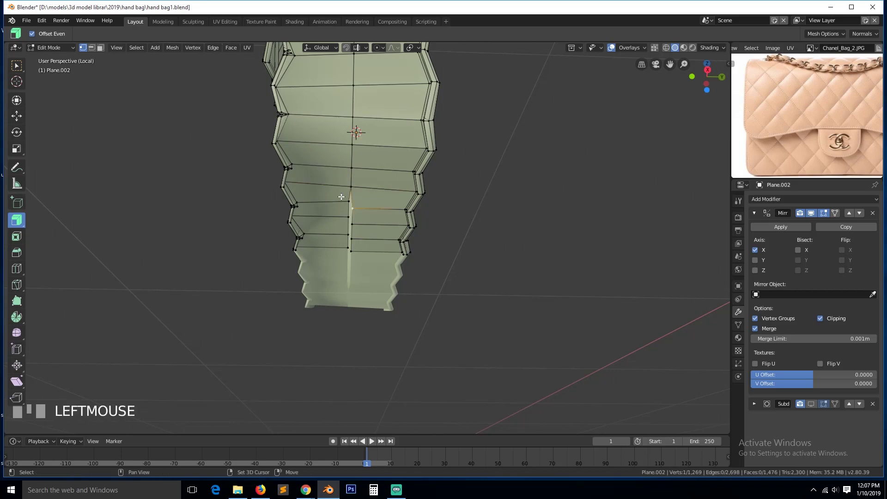
pyautogui.click(348, 217)
pyautogui.keyDown('shift'); pyautogui.click(351, 225); pyautogui.keyUp('shift')
pyautogui.hotkey('shift', 'r')
pyautogui.click(349, 235)
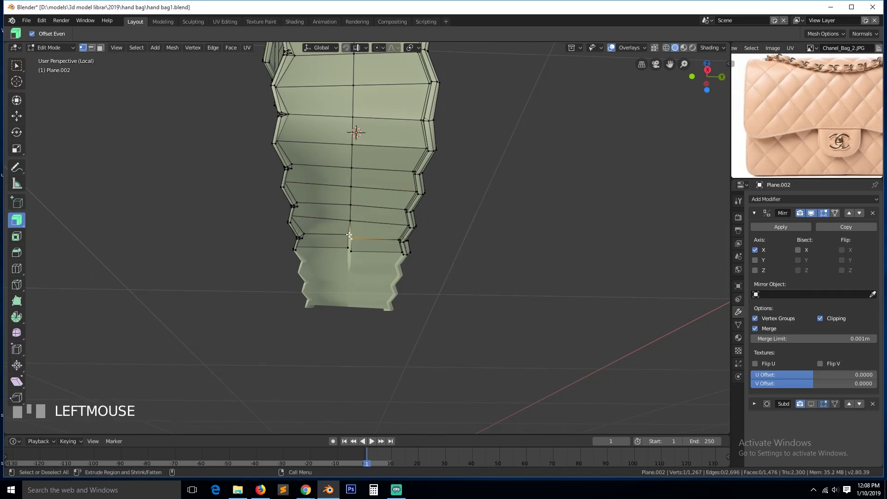